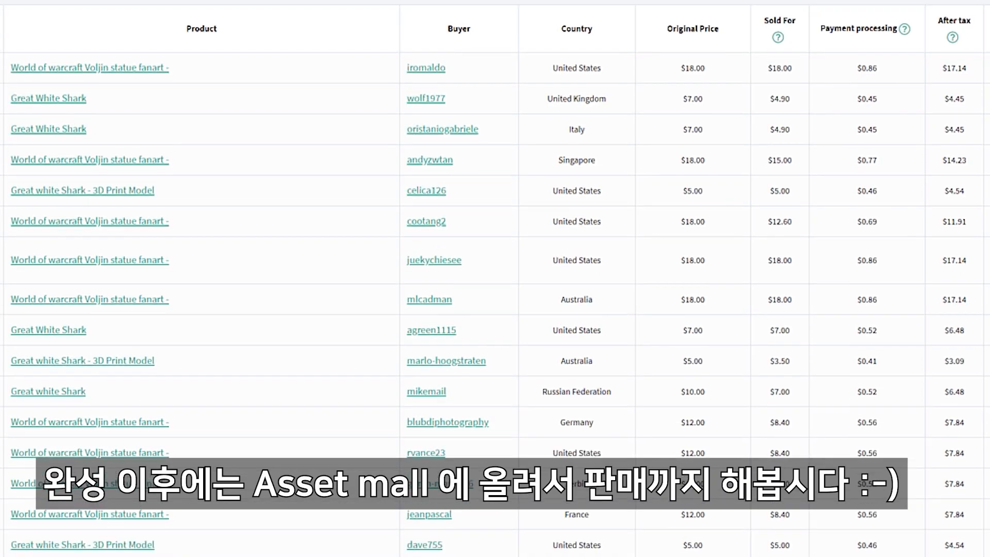
Review the 3D model sales table for products, buyer countries, original prices, sale prices and after-tax amounts.
scroll(495, 279, down, 6)
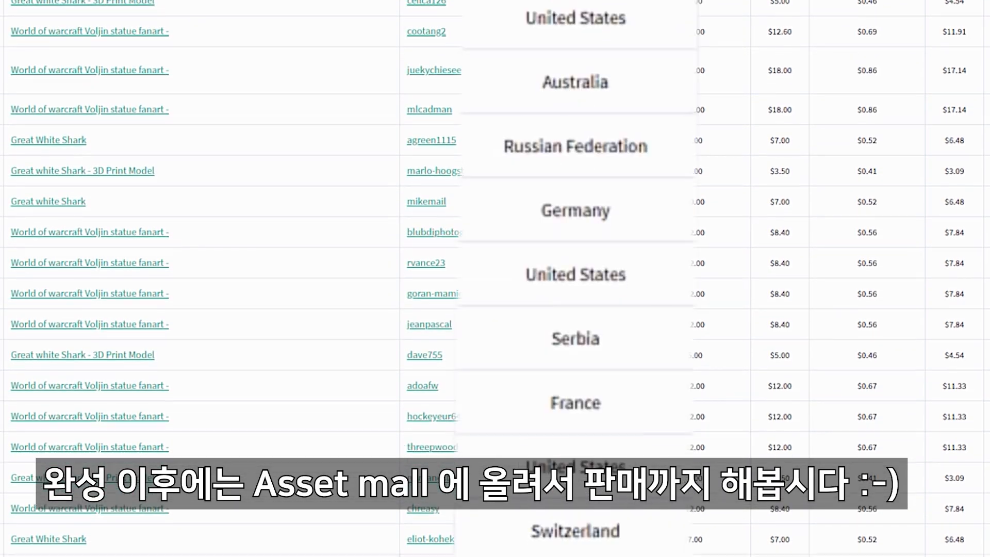
scroll(495, 279, down, 17)
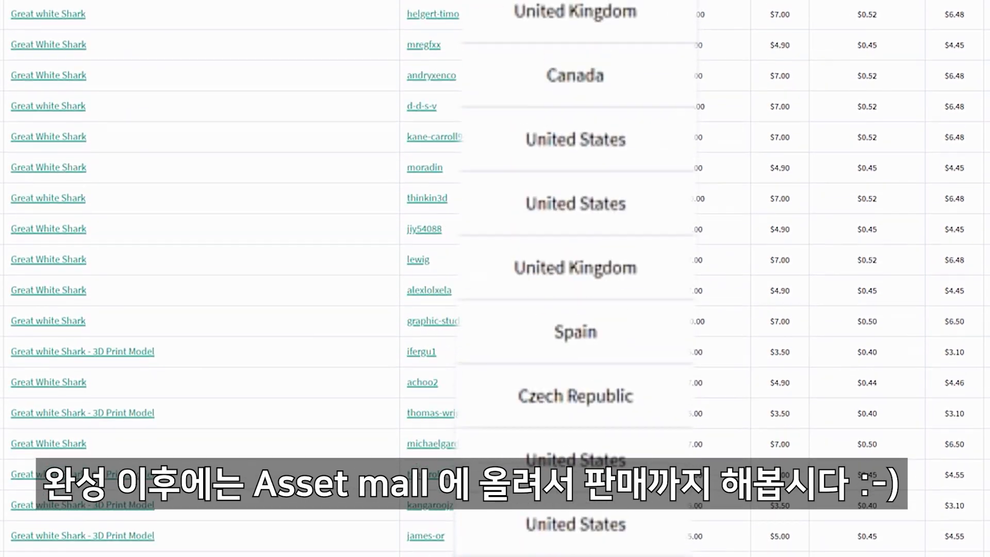
scroll(495, 278, down, 7)
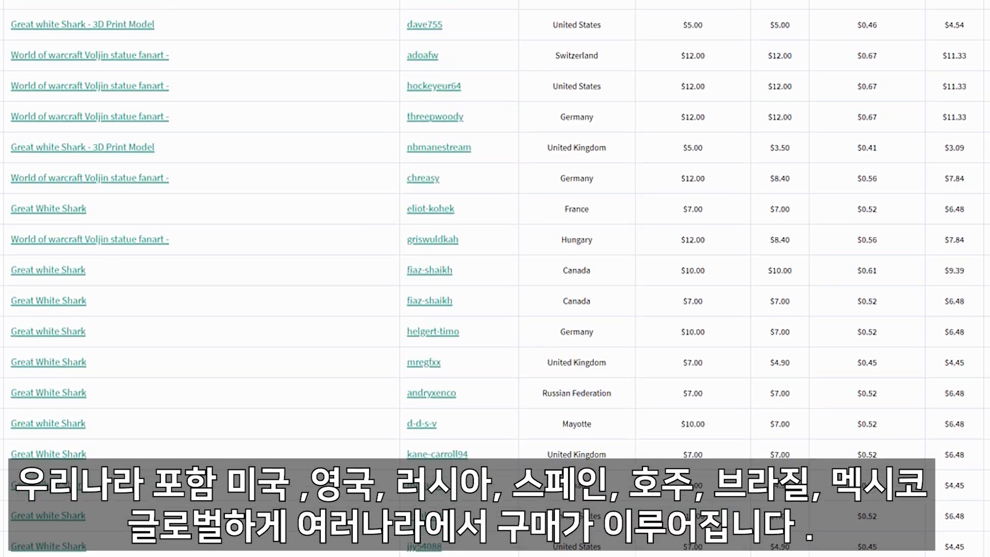
scroll(495, 278, down, 1)
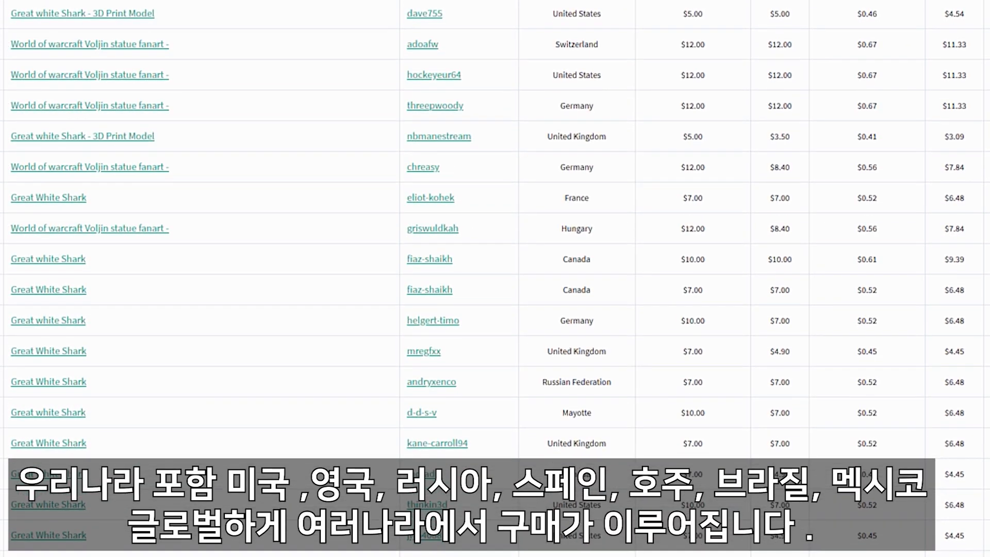
scroll(494, 279, down, 8)
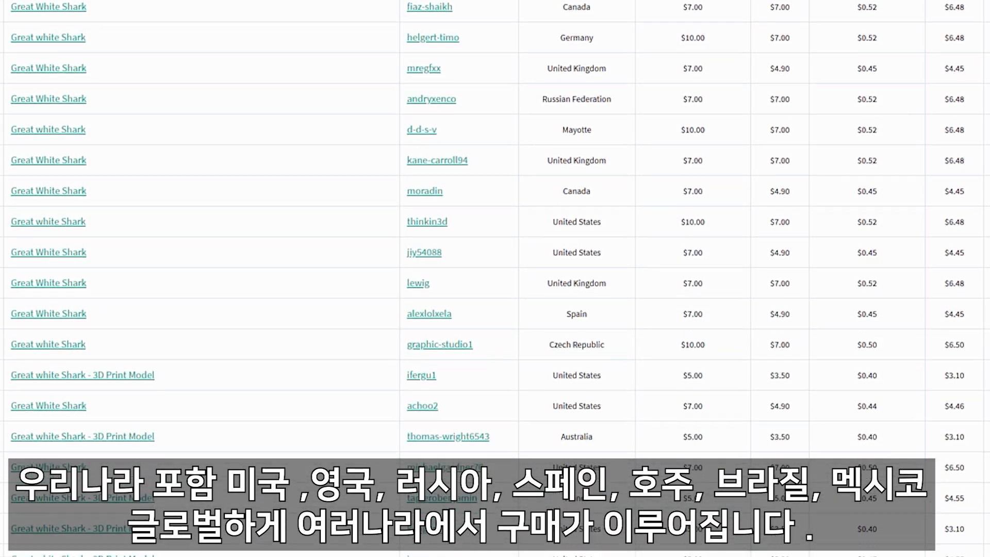
scroll(495, 279, down, 6)
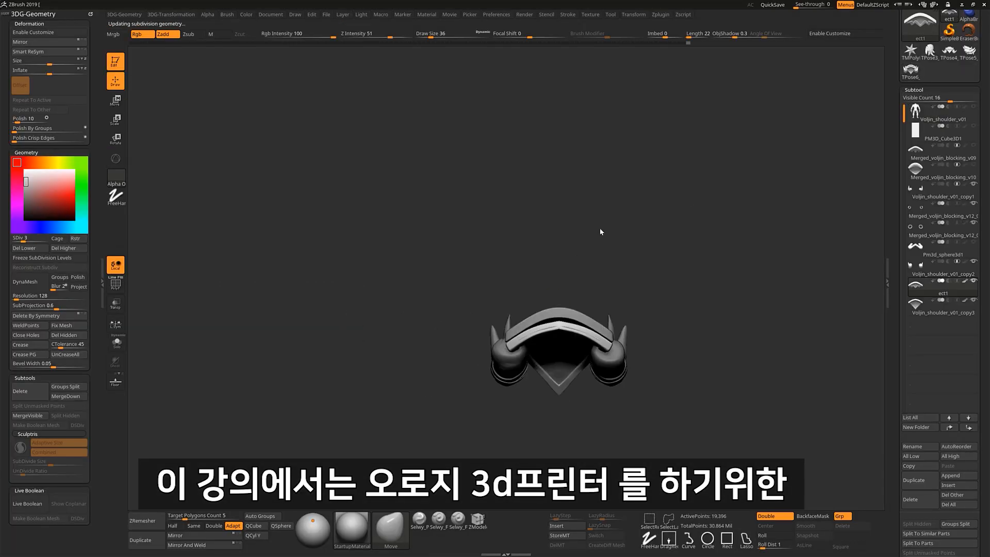
Switch to ZBrush and examine the shoulder armour, great white shark and fish creature sculpts from several angles.
drag(599, 228, 458, 323)
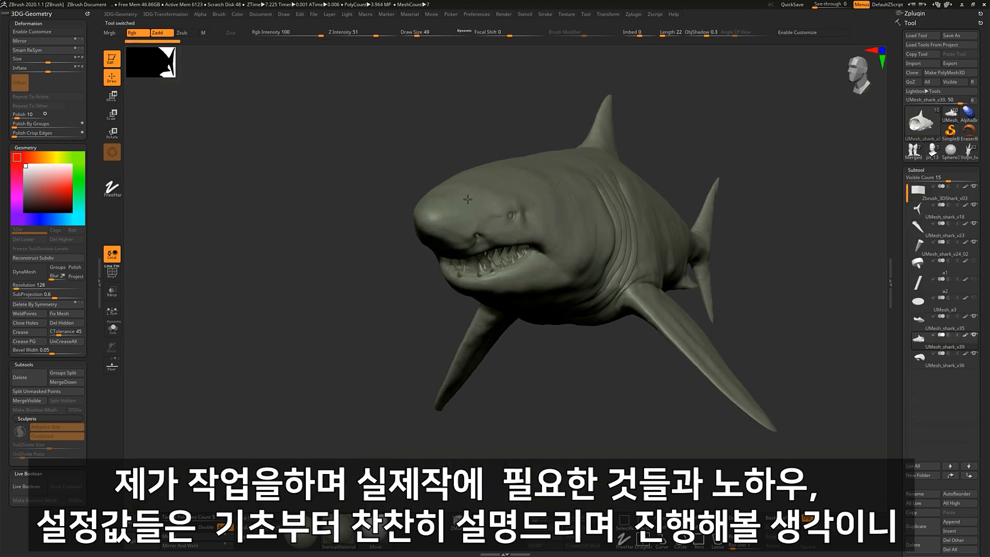
drag(608, 239, 779, 248)
key(shift+s)
key(shift+s)
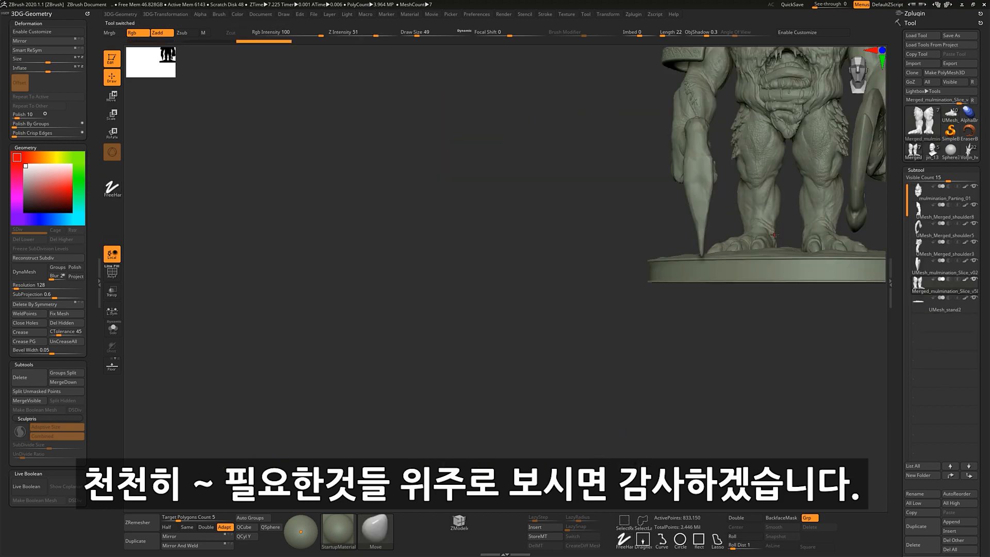
key(f)
drag(774, 234, 735, 317)
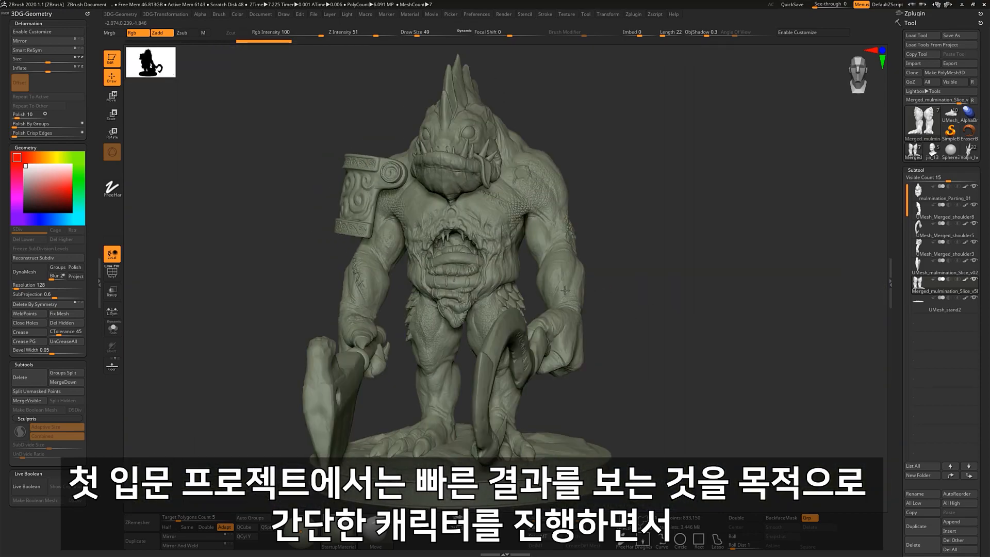
drag(567, 247, 483, 290)
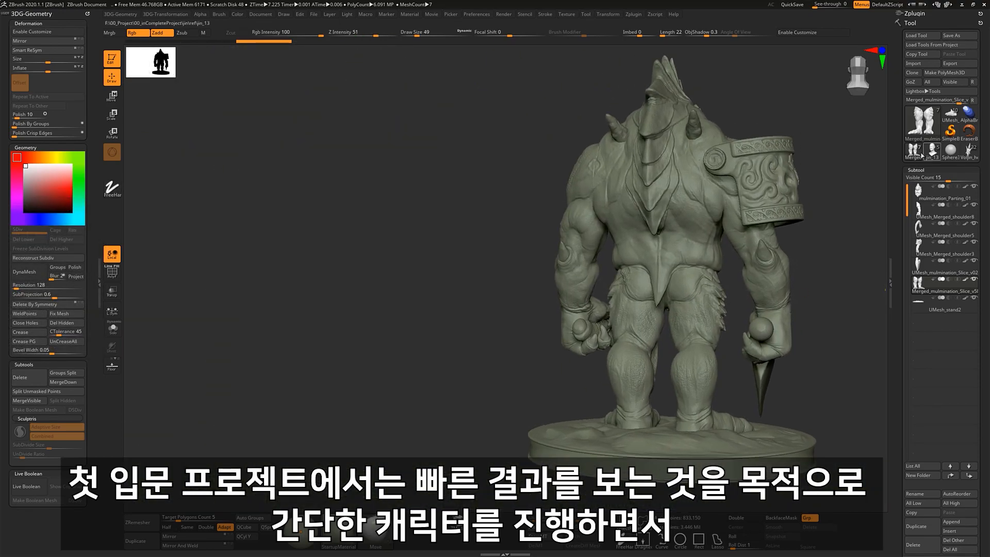
Load the smiling male bust model, then the Voljin statue, and examine the statue from the back and side.
click(928, 151)
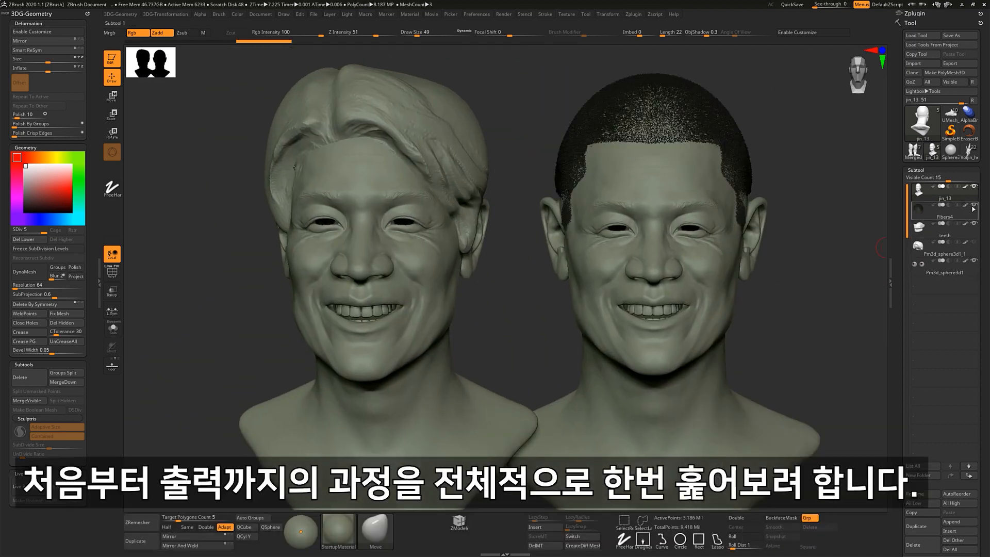
click(969, 157)
mouse_move(560, 281)
right_down()
mouse_move(524, 195)
mouse_move(531, 177)
mouse_move(569, 281)
mouse_move(479, 266)
mouse_move(542, 276)
right_up()
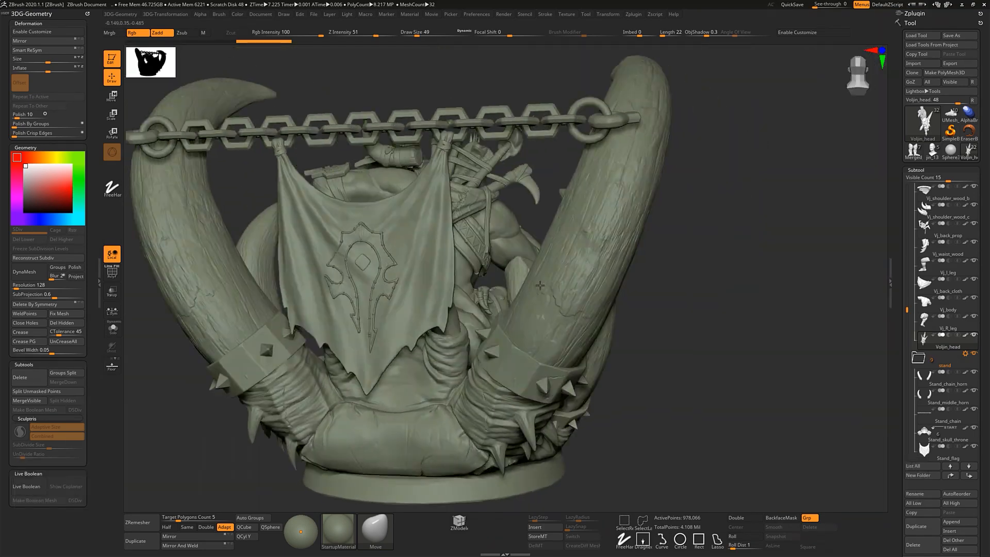
right_drag(567, 289, 408, 294)
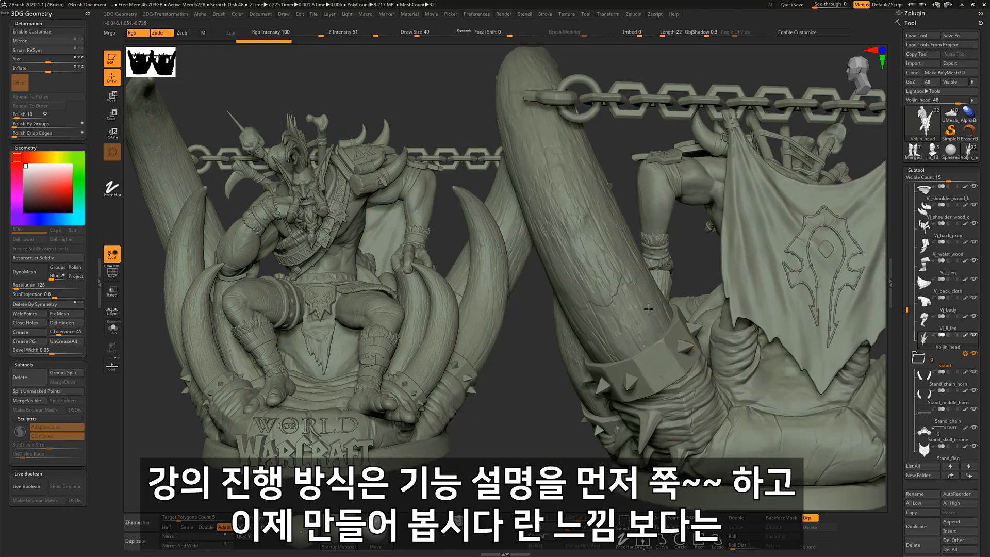
right_drag(670, 289, 704, 329)
Clear the snapshot copies from the canvas and isolate the Voljin head to examine its underside connector.
key(ctrl+n)
key(alt+s)
key(f)
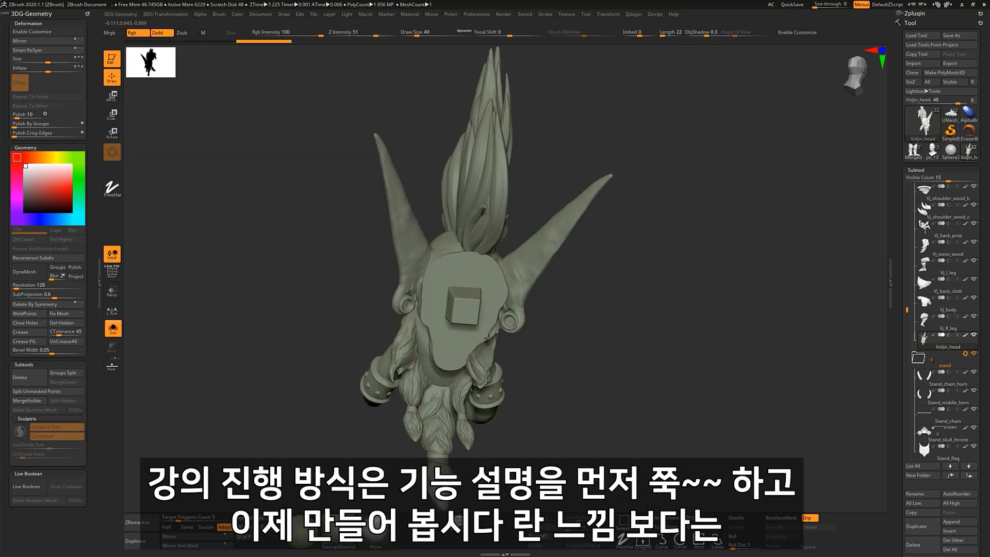
Examine the Voljin character's body, its throne stand and the separated print parts from several angles.
alt+click(422, 302)
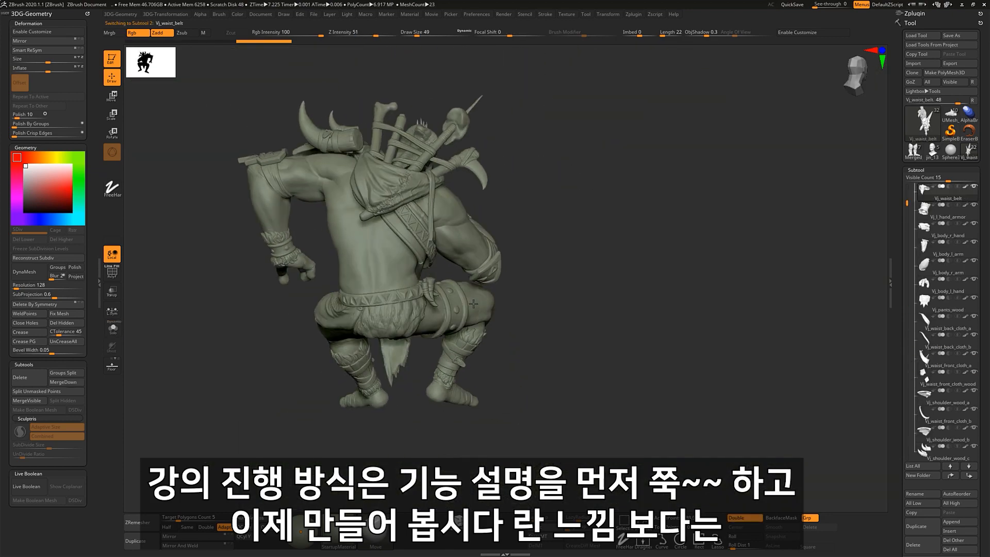
right_drag(474, 304, 517, 303)
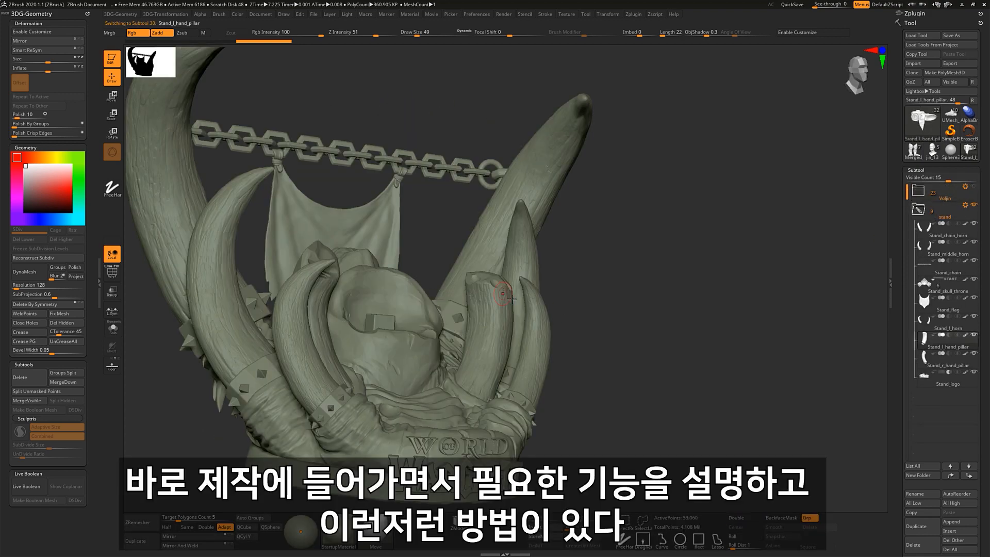
right_drag(423, 309, 631, 335)
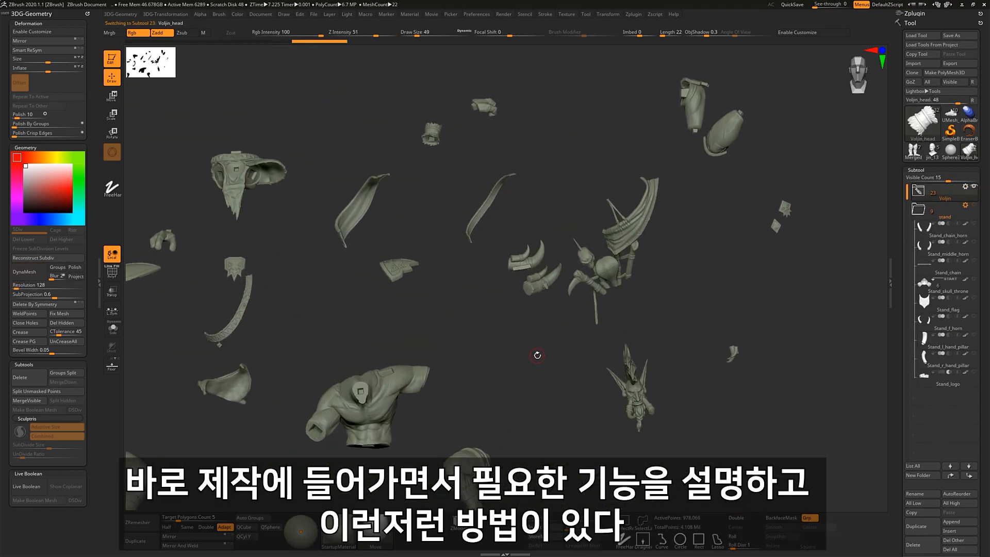
right_drag(537, 354, 573, 371)
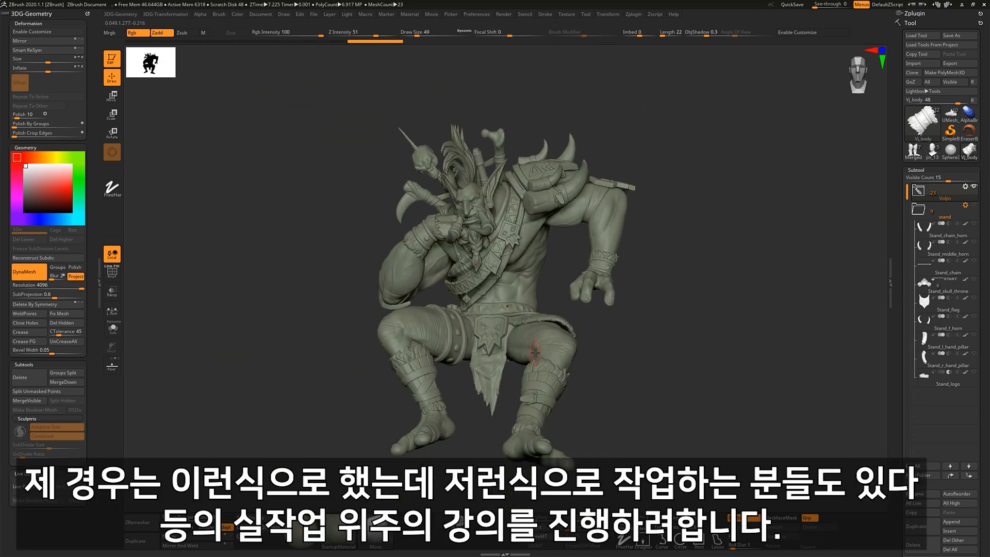
right_drag(484, 340, 711, 364)
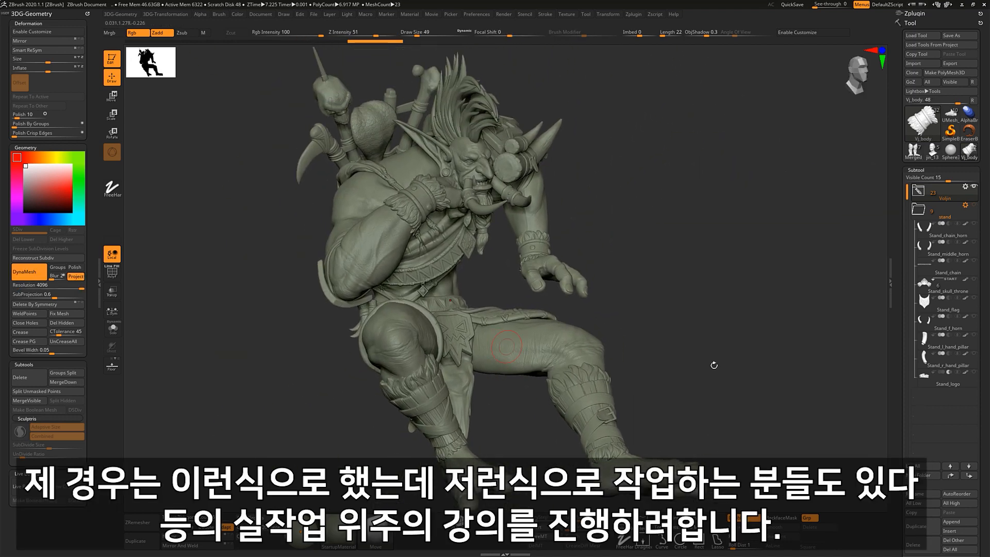
click(973, 205)
ctrl+right_drag(773, 361, 717, 389)
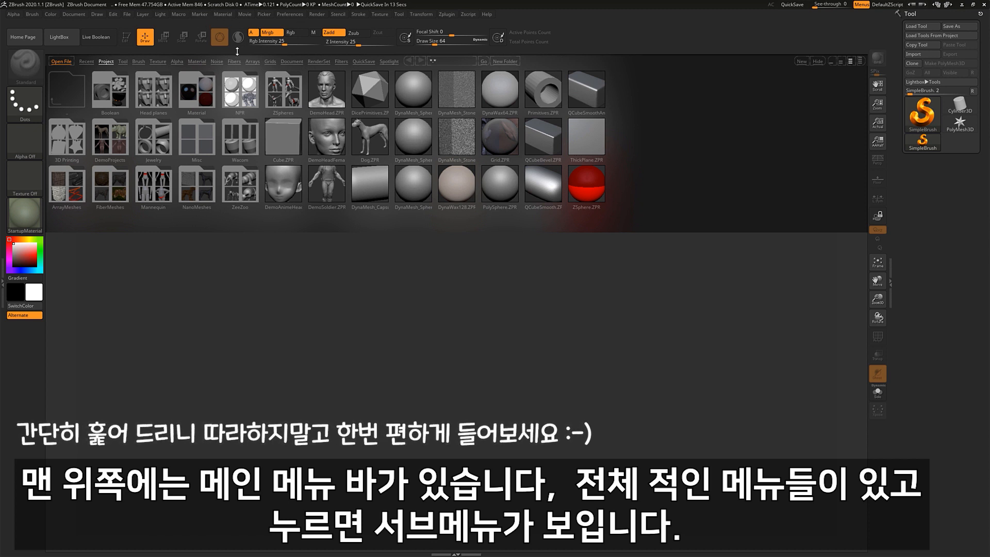
Look through the available brush strokes, alphas, textures and materials in a new document.
click(57, 14)
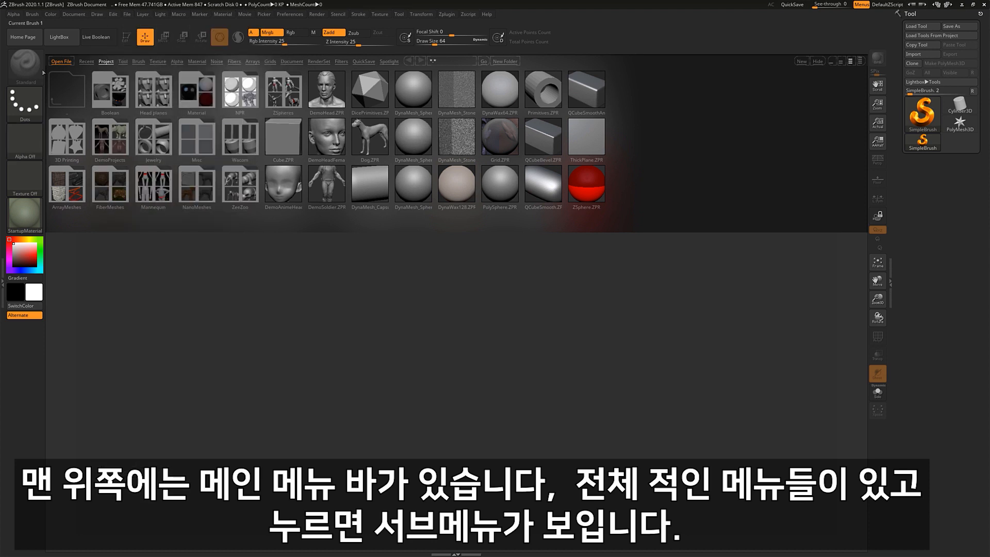
click(28, 110)
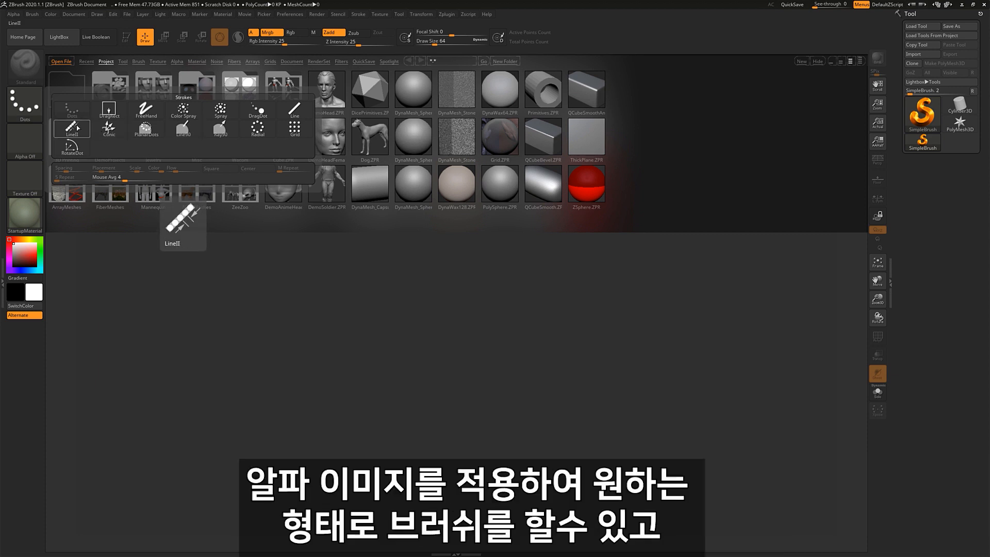
click(23, 146)
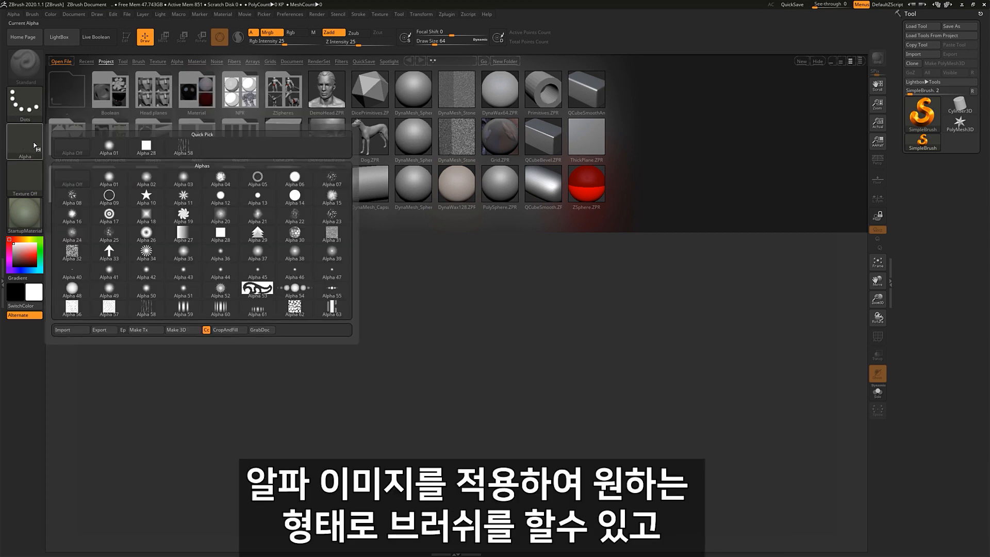
click(37, 173)
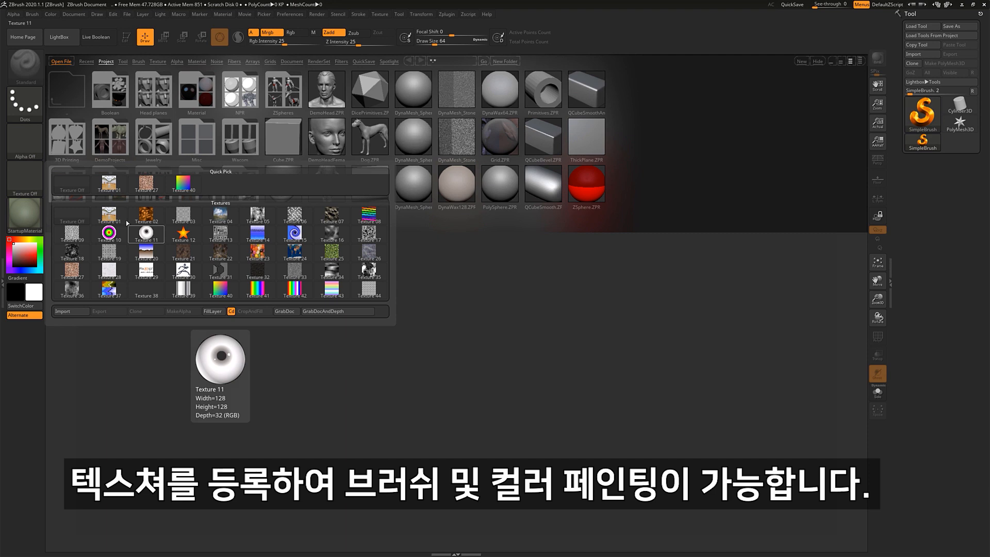
click(31, 219)
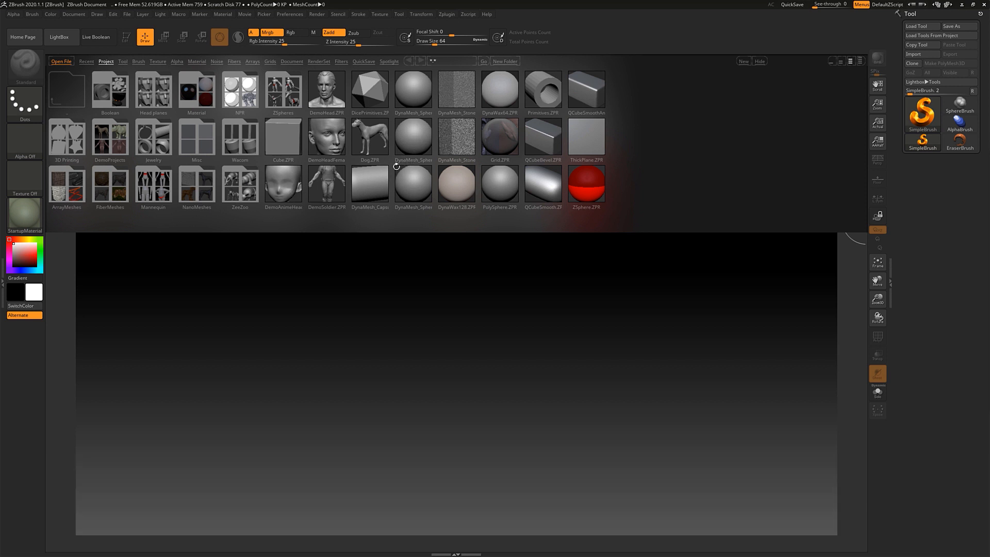
Browse the alpha and tool collections in LightBox, then hide LightBox to free the canvas.
click(176, 61)
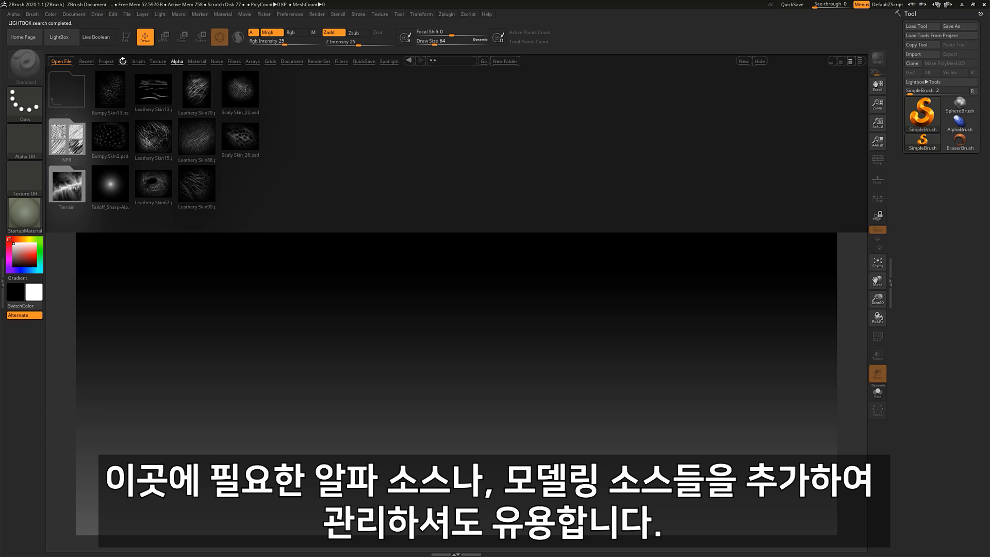
click(124, 61)
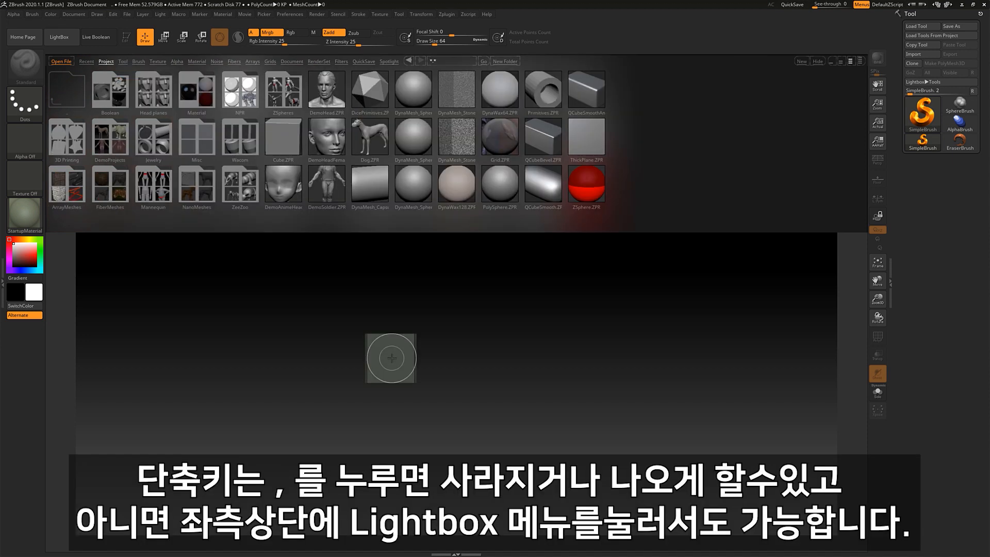
key(comma)
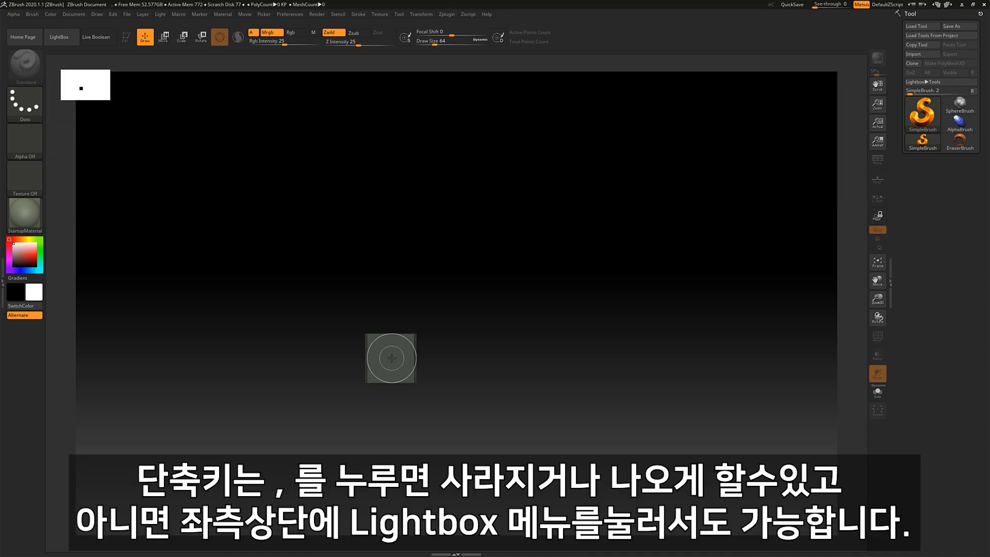
key(comma)
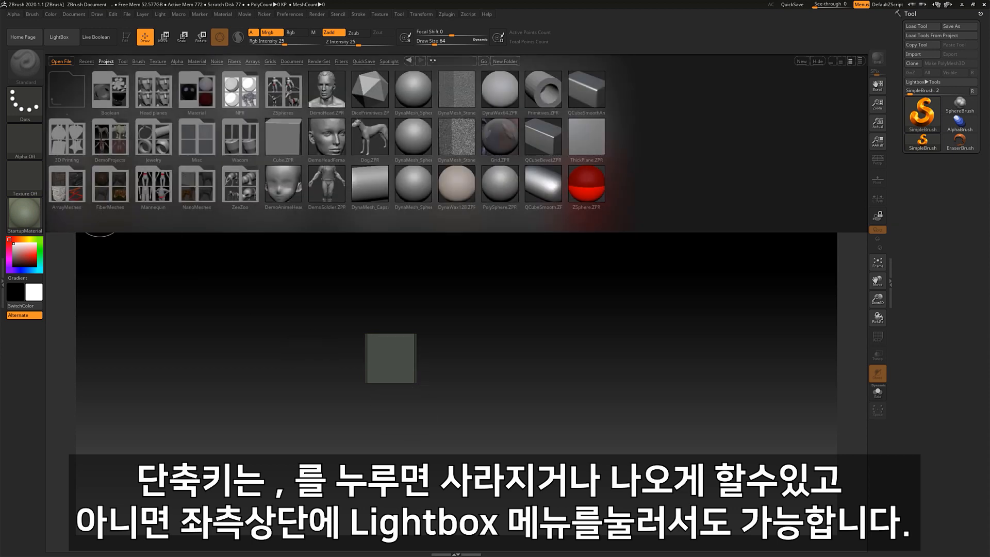
click(71, 43)
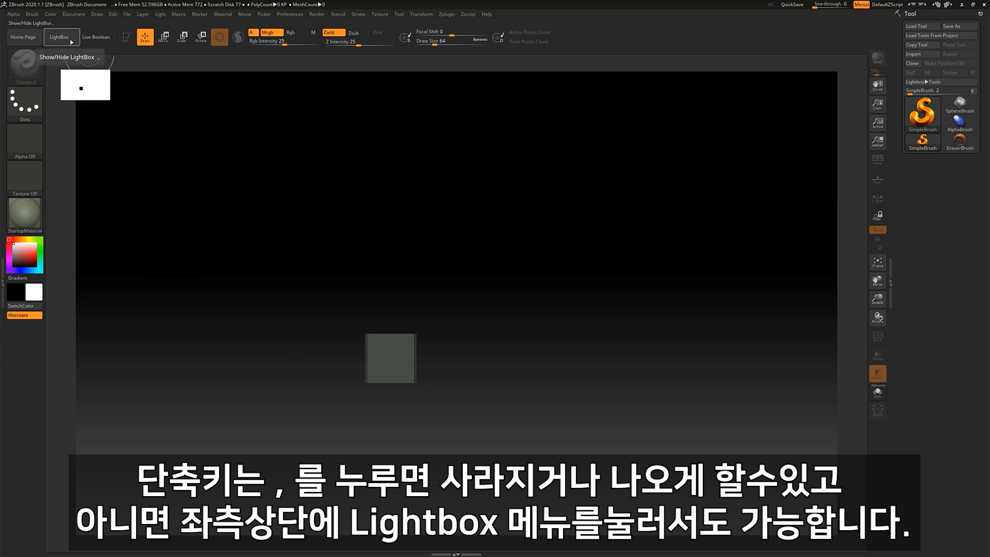
click(72, 43)
key(comma)
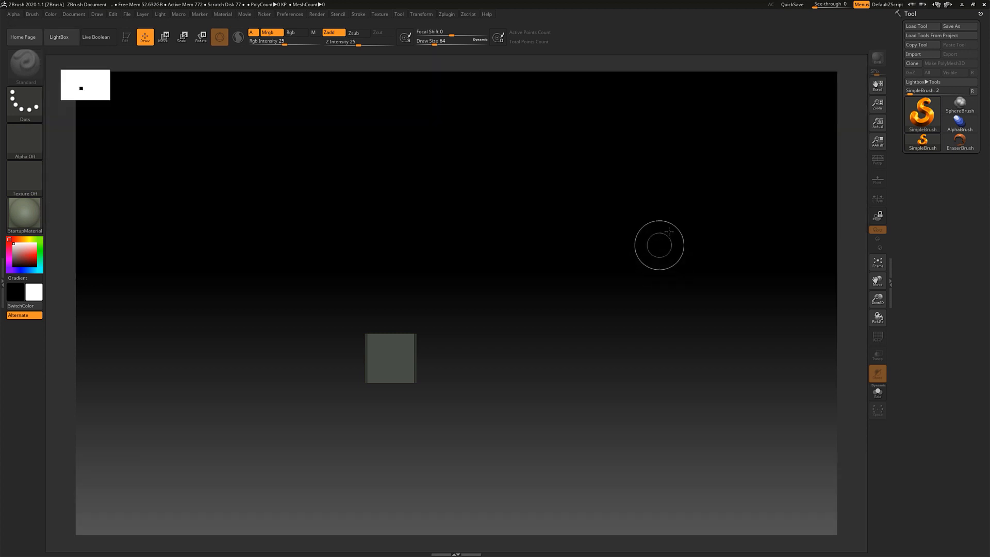
Draw an S-shaped stroke and several overlapping freehand strokes across the canvas with the SimpleBrush.
mouse_move(631, 208)
mouse_down()
mouse_move(559, 207)
mouse_move(486, 232)
mouse_move(686, 315)
mouse_move(619, 351)
mouse_up()
mouse_move(536, 294)
mouse_down()
mouse_move(424, 370)
mouse_move(441, 420)
mouse_move(299, 371)
mouse_move(278, 335)
mouse_up()
mouse_move(351, 238)
mouse_down()
mouse_move(426, 240)
mouse_move(443, 384)
mouse_move(624, 363)
mouse_move(610, 352)
mouse_up()
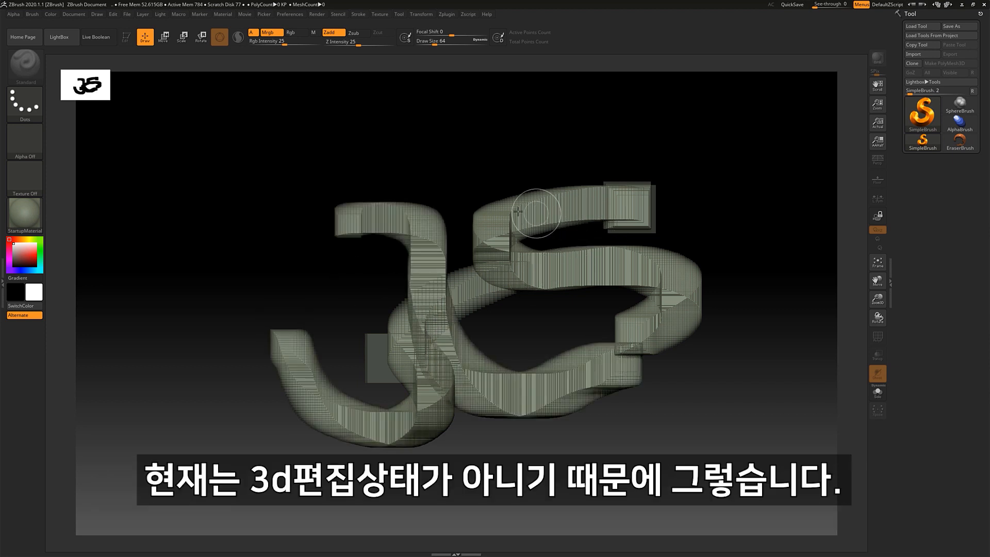
mouse_move(586, 170)
mouse_down()
mouse_move(516, 150)
mouse_move(330, 201)
mouse_move(276, 238)
mouse_up()
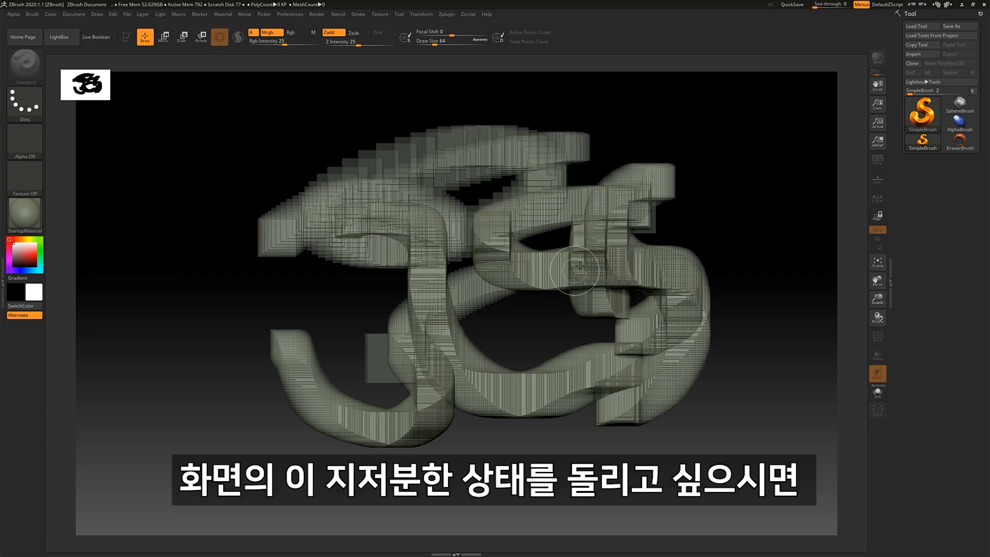
Undo the brush strokes made after the S-shaped stroke.
key(ctrl+z)
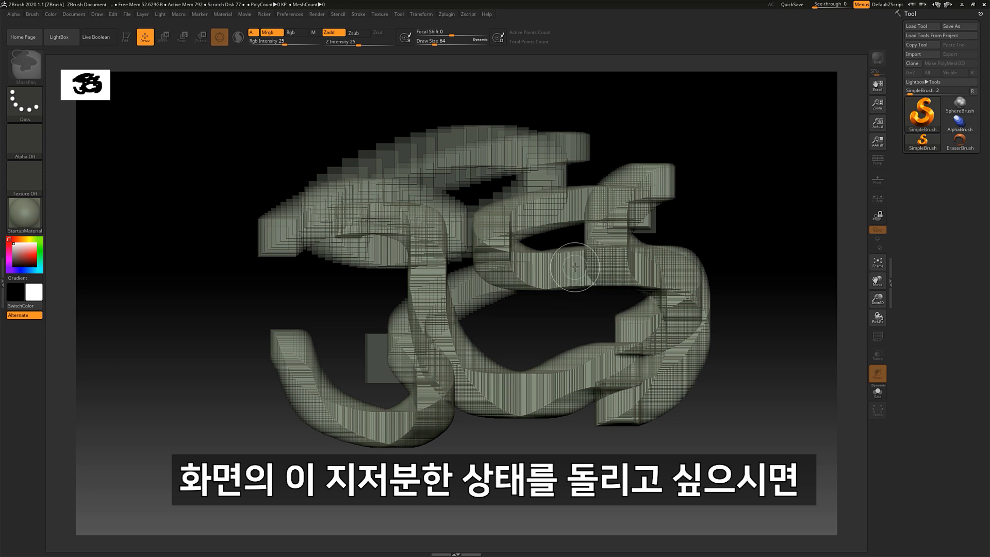
key(ctrl+z)
key(ctrl+z)
key(ctrl+z)
key(ctrl+z)
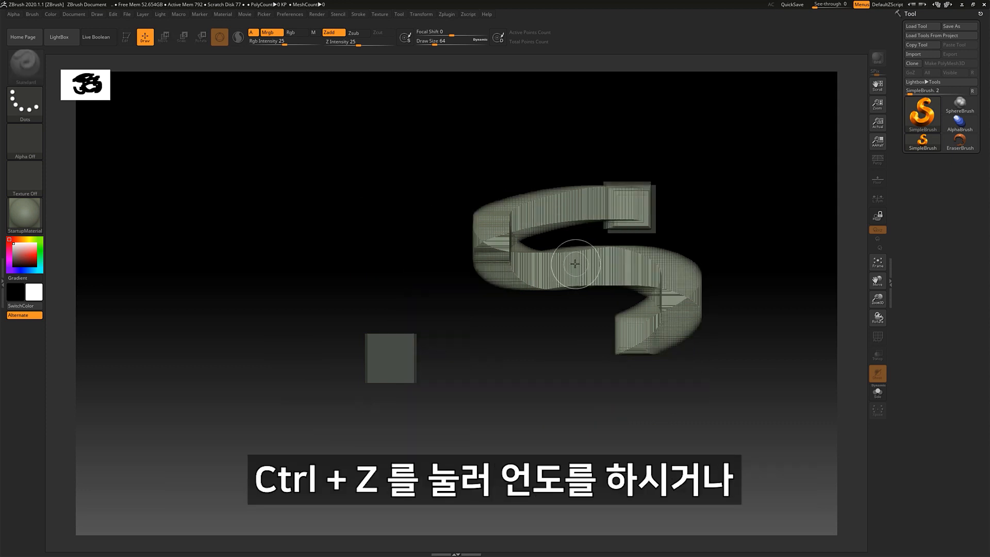
Clear the canvas, choose the Cube3D primitive and draw one large, slightly tilted cube on it.
key(ctrl+n)
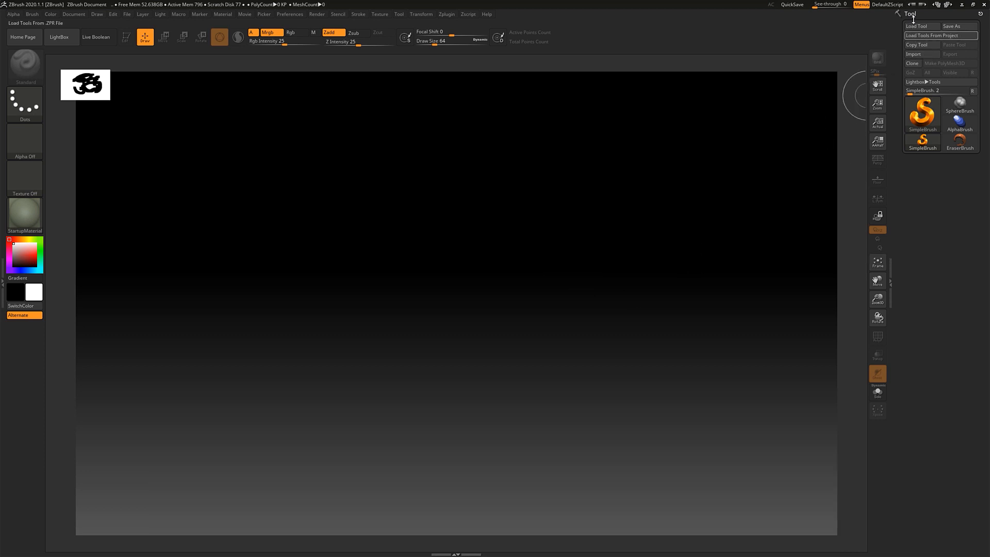
click(922, 123)
click(921, 123)
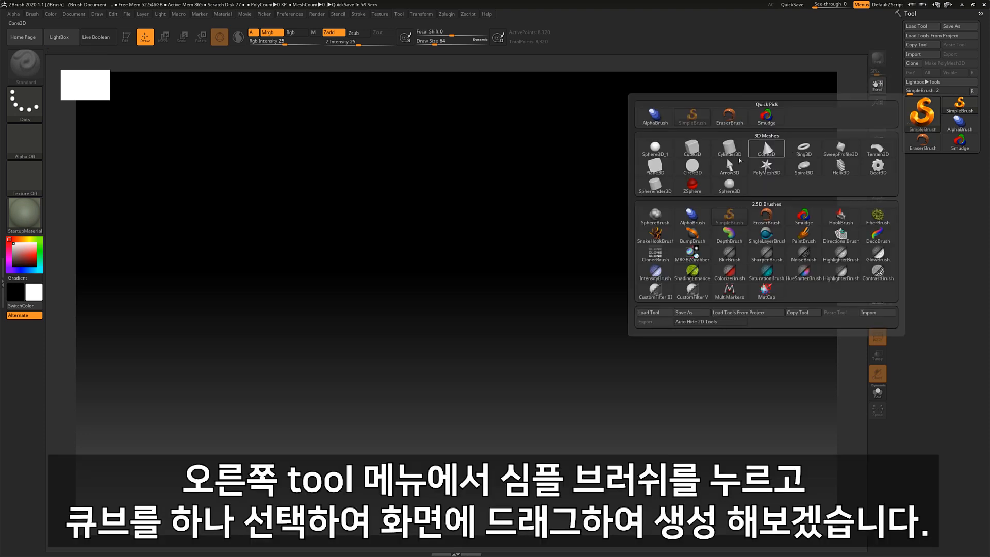
click(697, 155)
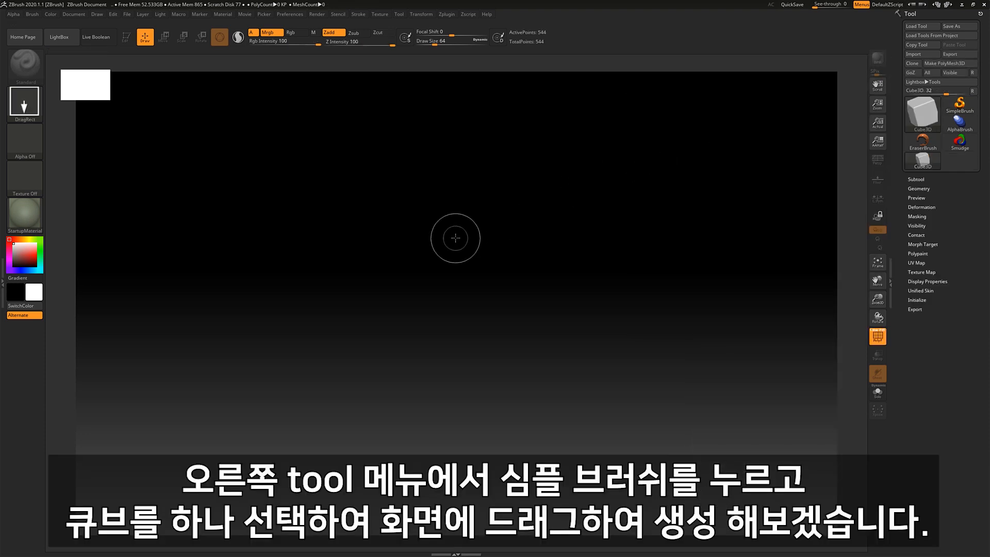
drag(454, 238, 446, 360)
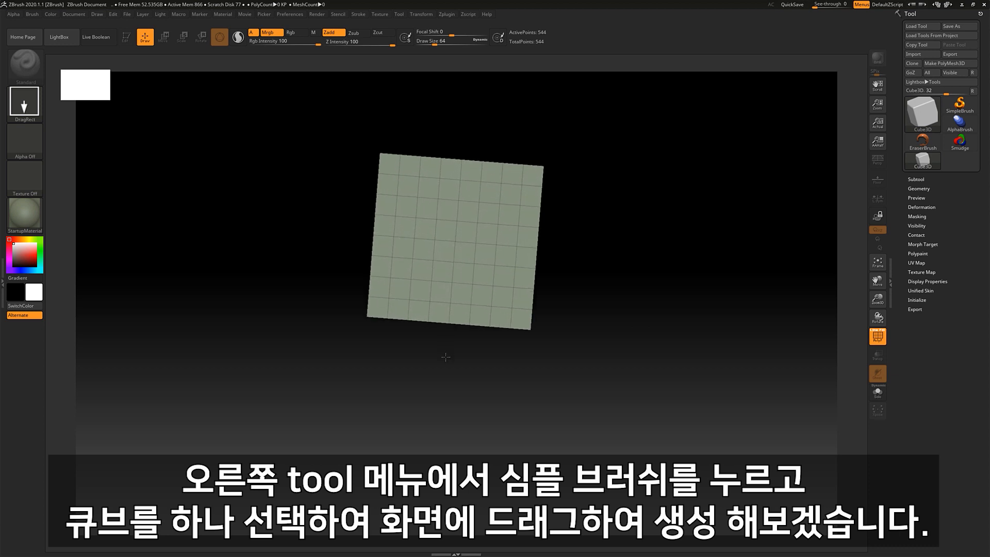
Turn off the polyframe display and draw several more overlapping cubes over and around the first one.
key(t)
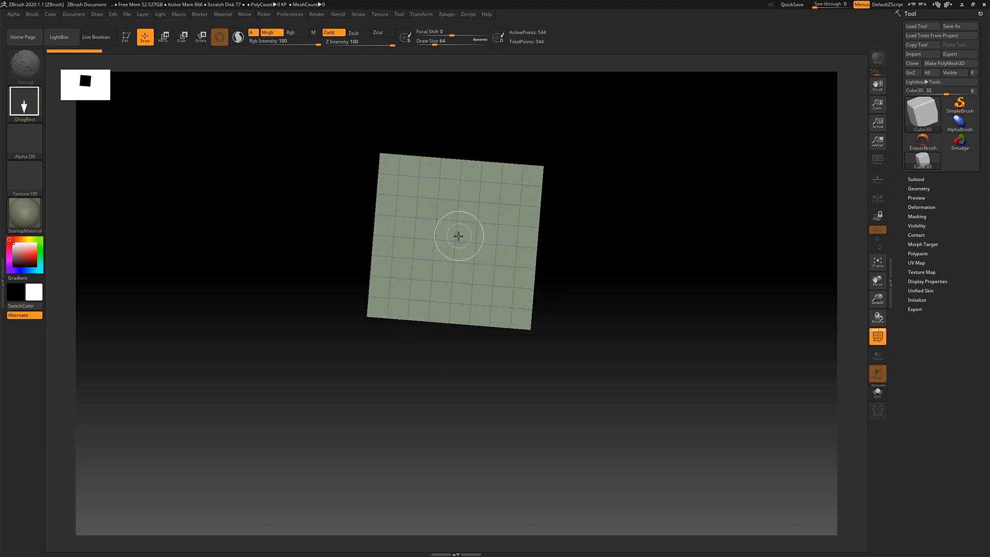
key(shift+f)
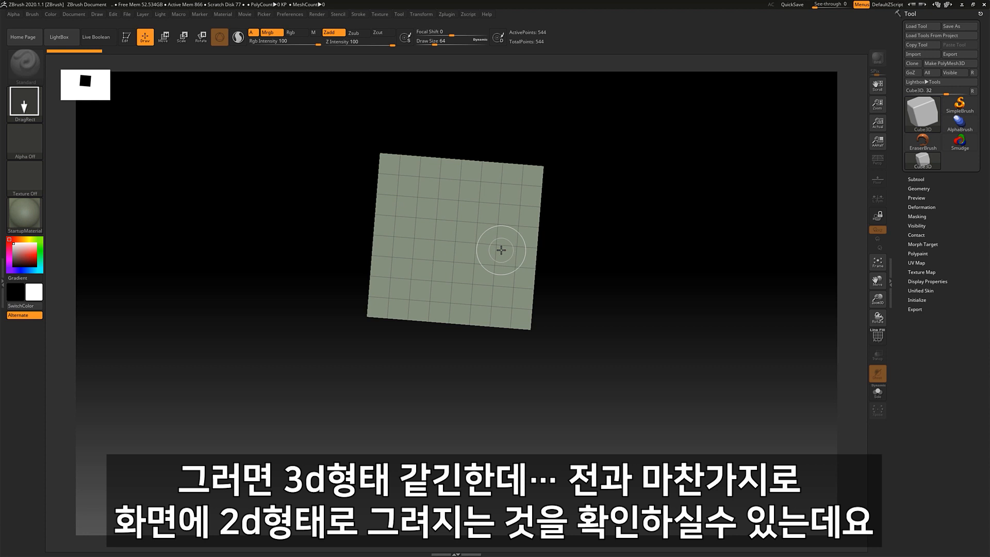
mouse_move(521, 259)
mouse_down()
mouse_move(460, 338)
mouse_move(409, 378)
mouse_up()
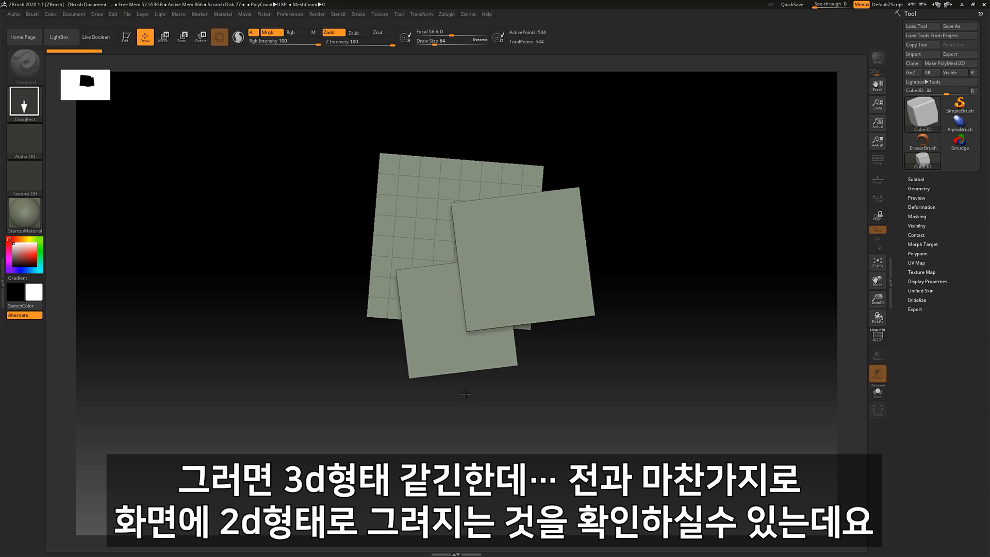
mouse_move(336, 273)
mouse_down()
mouse_move(344, 362)
mouse_move(356, 367)
mouse_move(411, 334)
mouse_move(368, 298)
mouse_move(330, 307)
mouse_move(420, 293)
mouse_move(412, 296)
mouse_move(427, 365)
mouse_up()
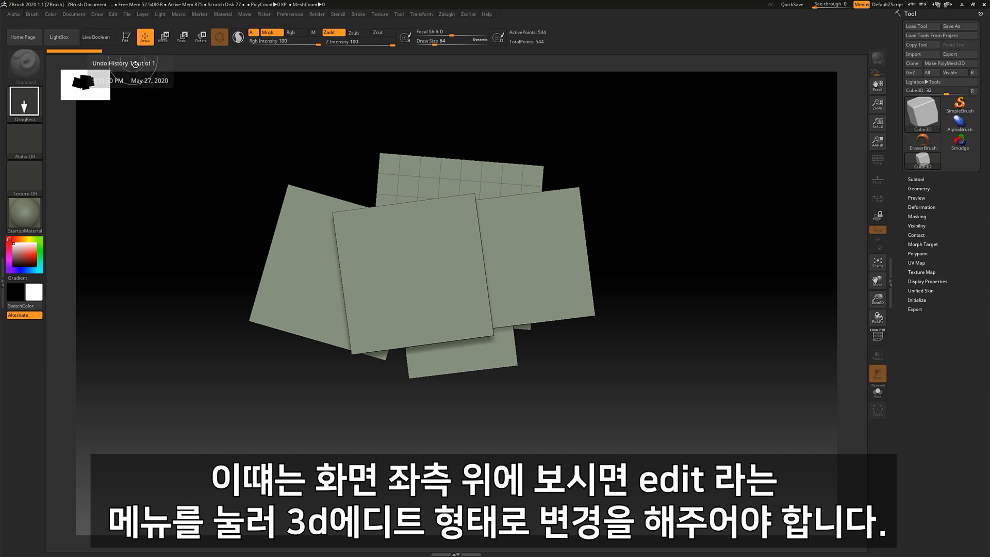
Switch the last drawn cube to Edit mode, try a sculpting stroke on it and clear the leftover cube copies.
click(127, 37)
click(492, 270)
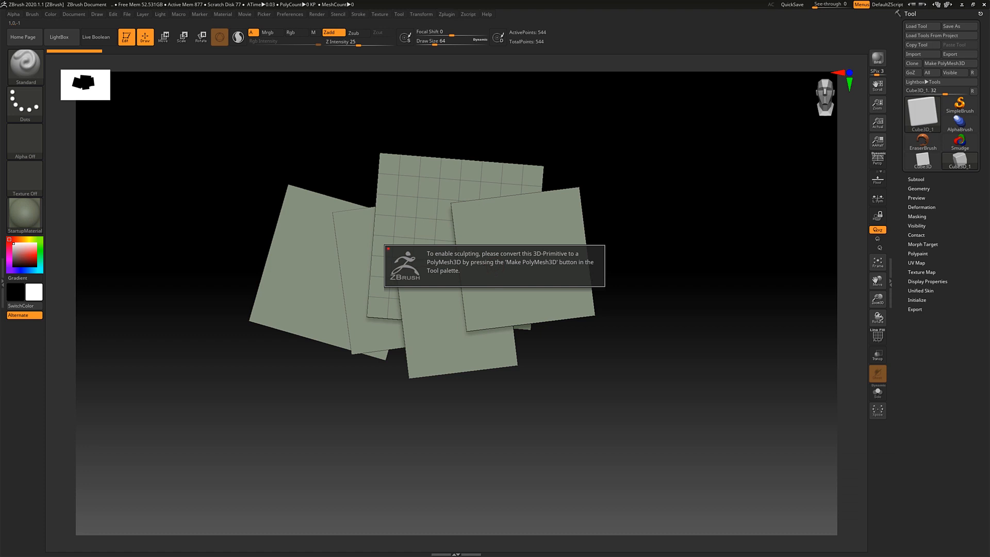
key(ctrl)
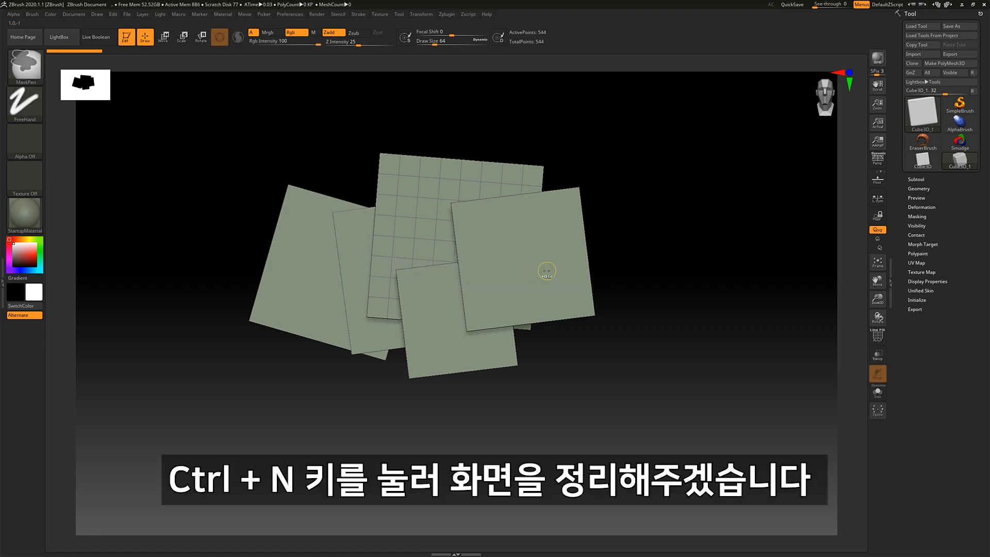
key(ctrl+n)
Rotate the cube to a three-quarter view and try sculpting on its surface with the Standard brush.
drag(531, 223, 606, 304)
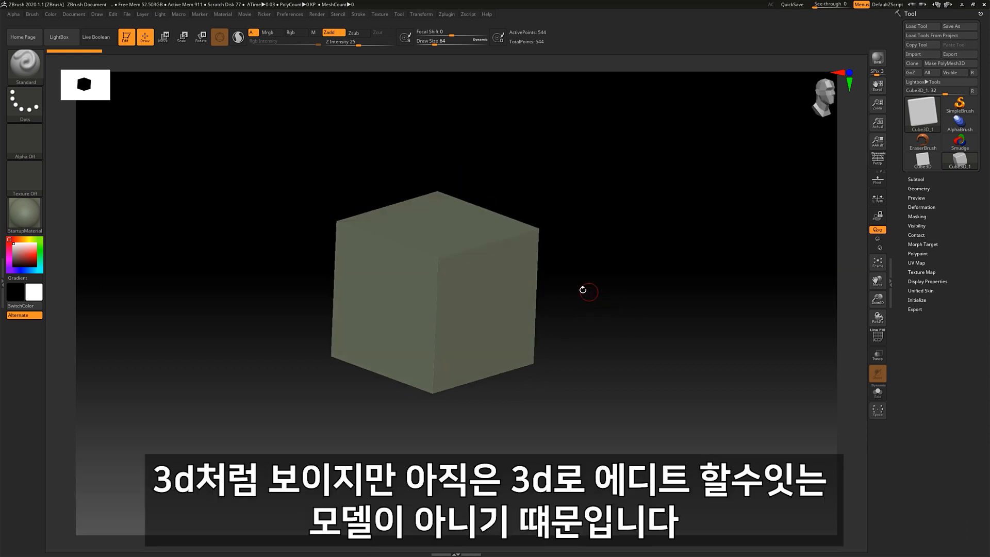
click(523, 278)
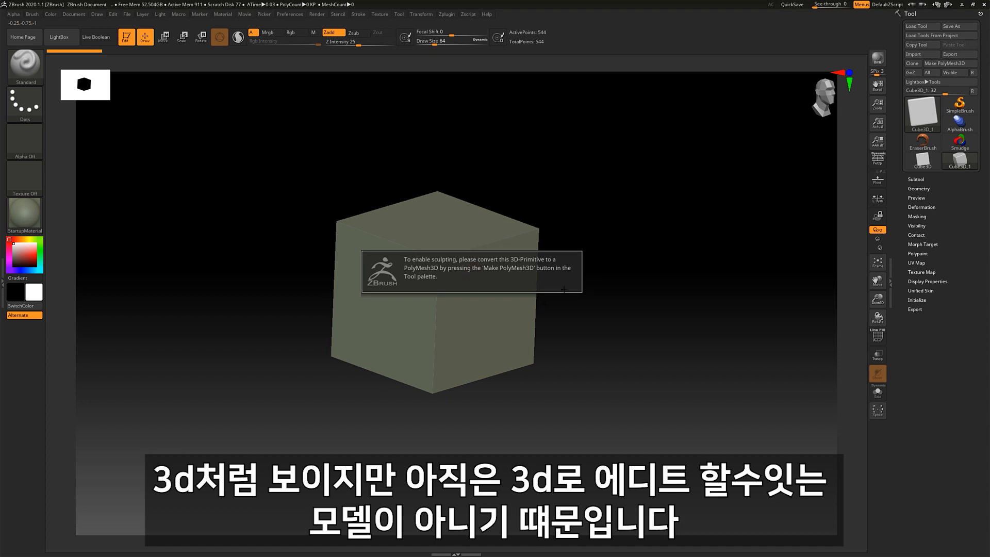
click(513, 273)
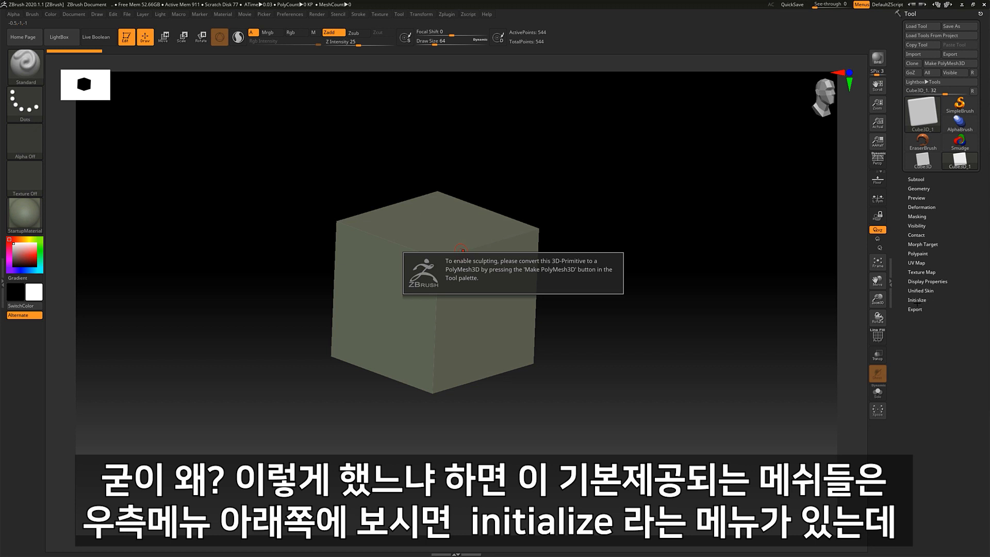
Shape the cube primitive into a cylinder through its Initialize settings: Sides Count 20, HDivide 20 and VDivide 5, with the polyframe shown.
click(917, 300)
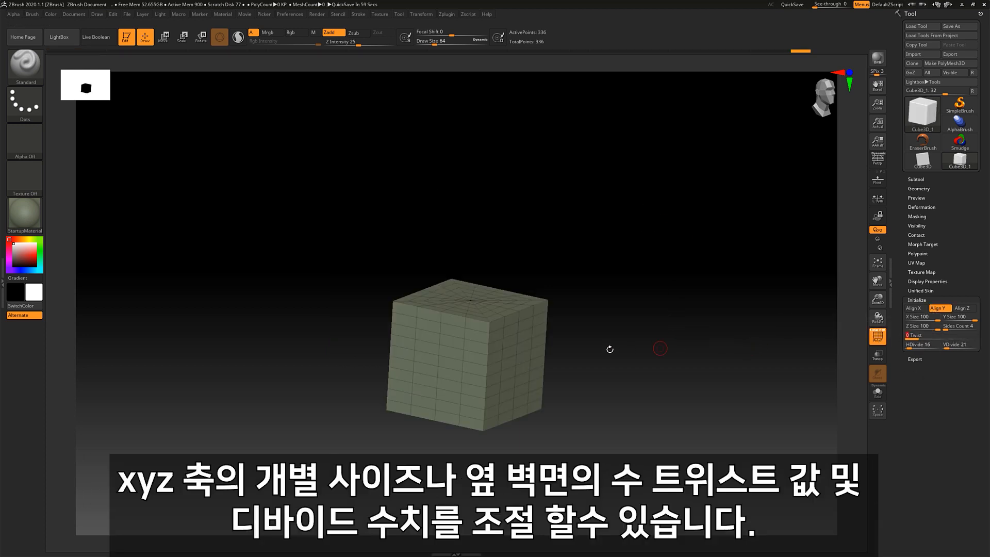
alt+drag(614, 347, 635, 345)
drag(928, 321, 945, 346)
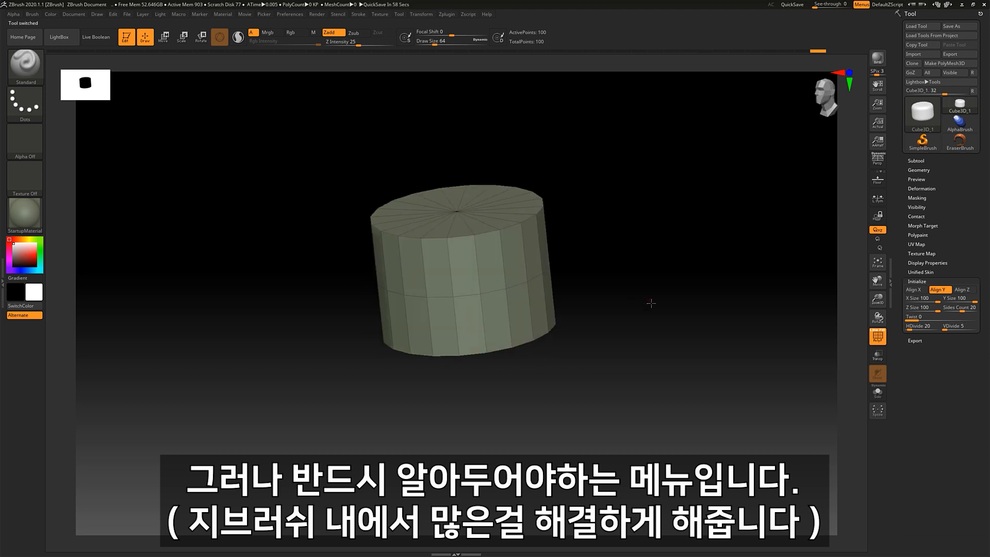
Convert the cylinder primitive into an editable PolyMesh3D and view it from above and the side.
drag(648, 301, 609, 273)
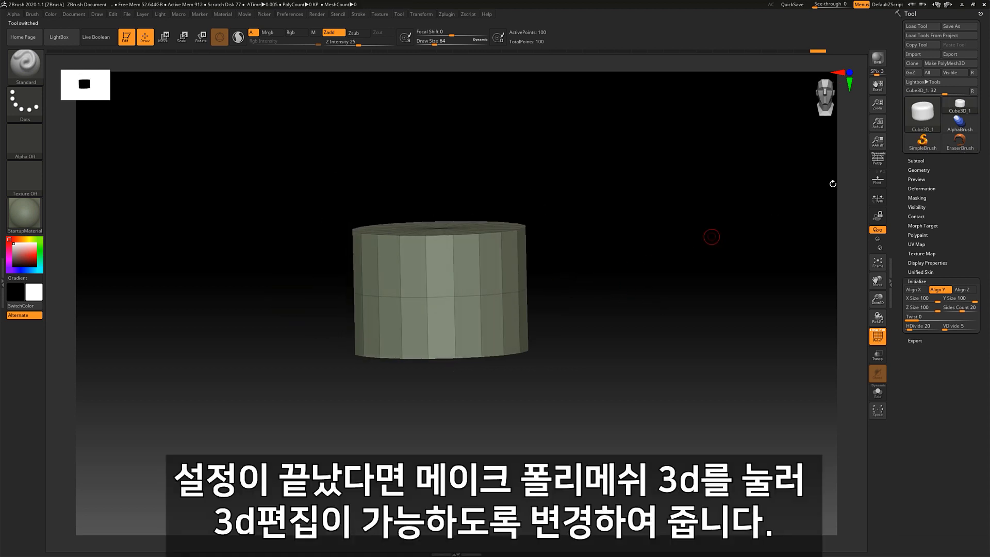
click(955, 64)
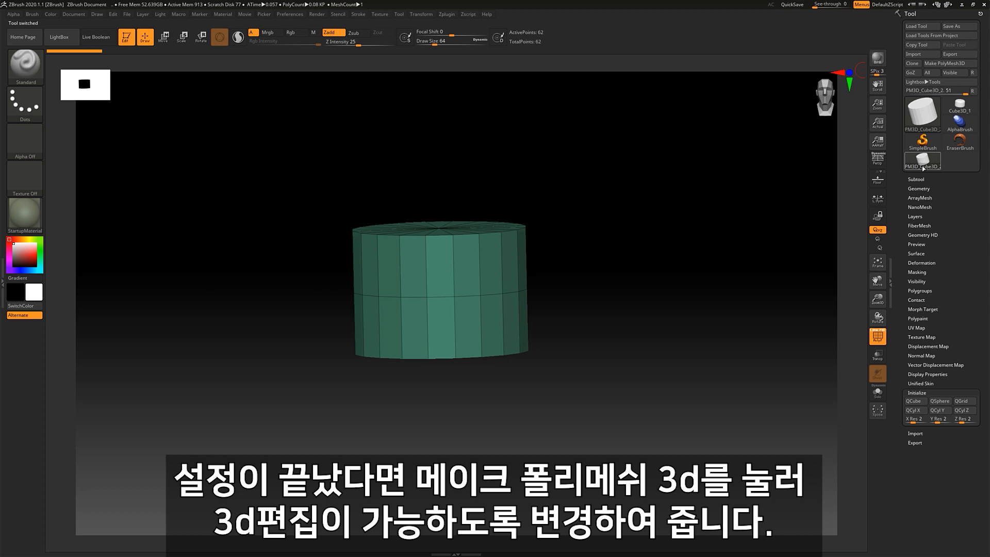
drag(579, 262, 616, 200)
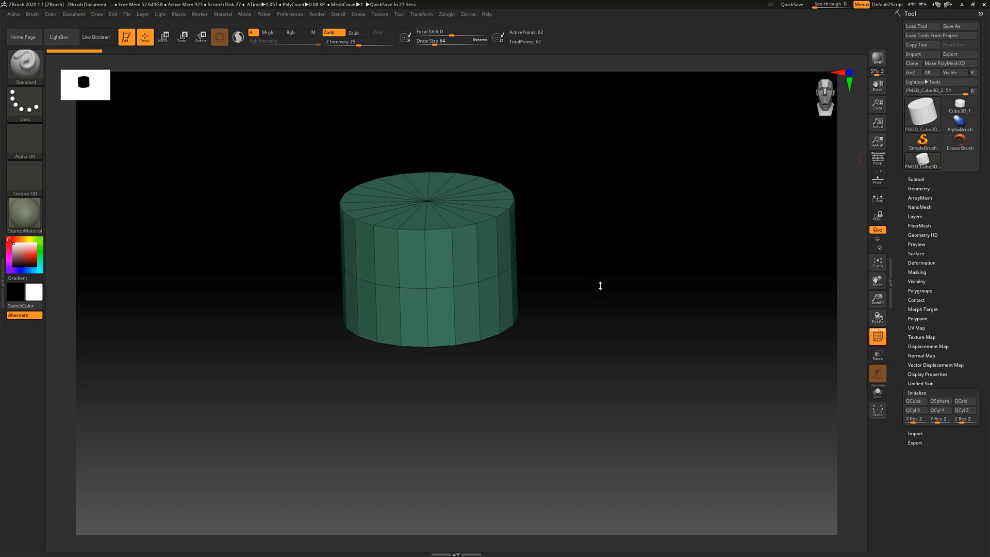
drag(593, 285, 602, 243)
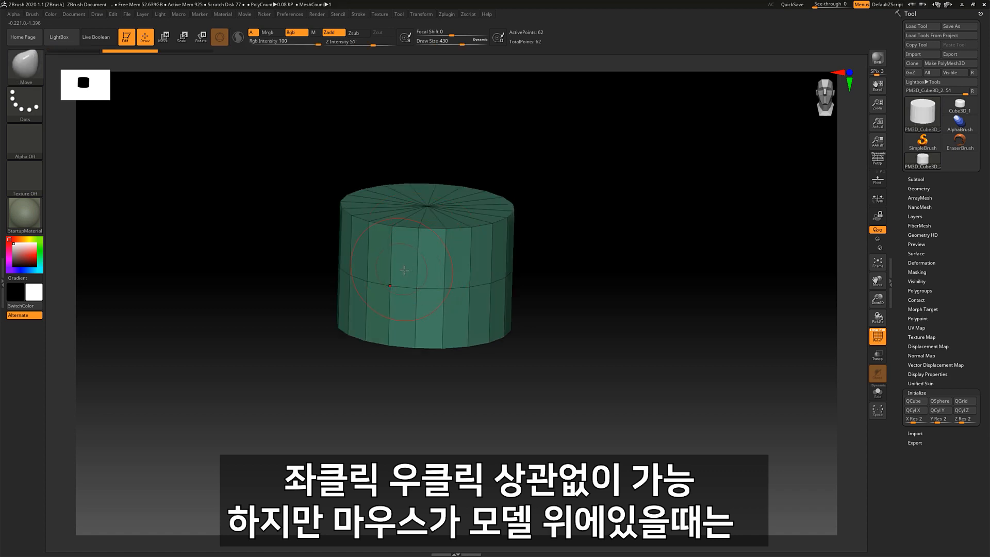
Pull the front of the cylinder's top rim down slightly with the Move brush, then undo the stroke.
mouse_move(419, 270)
right_down()
mouse_move(413, 278)
mouse_move(433, 247)
mouse_move(425, 257)
mouse_move(421, 246)
right_up()
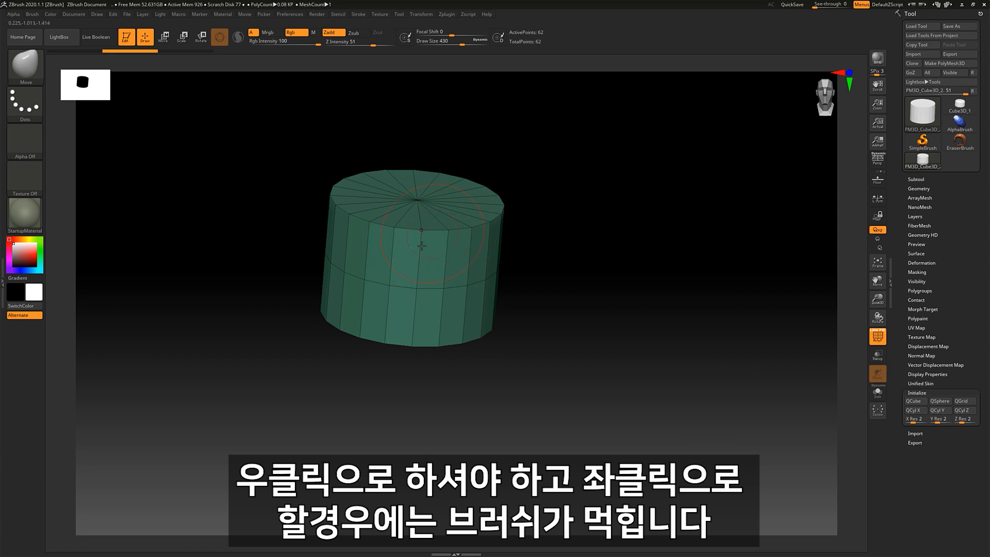
mouse_move(439, 237)
mouse_down()
mouse_move(443, 215)
mouse_move(432, 218)
mouse_move(436, 246)
mouse_up()
key(ctrl)
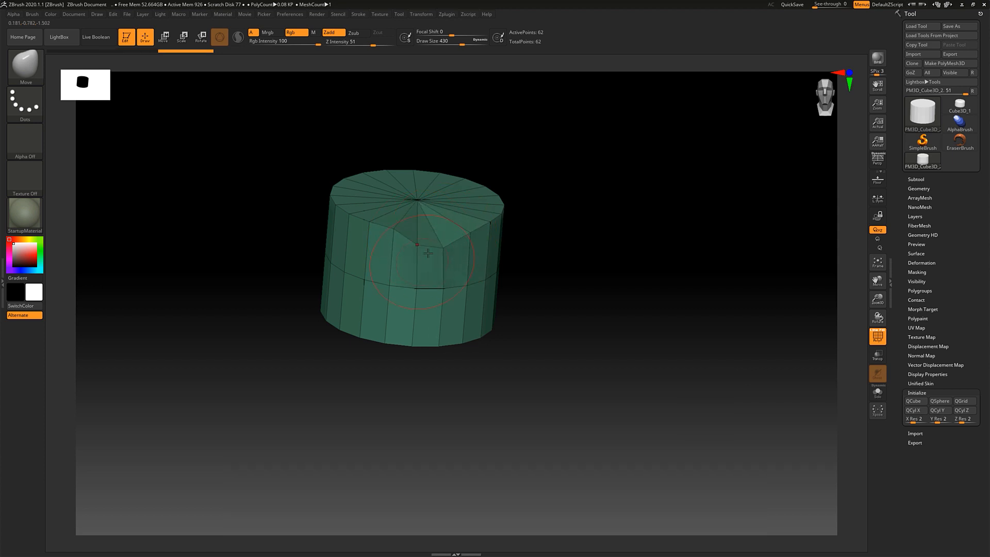
key(ctrl+z)
Practise rotating the cylinder, snapping to a straight side view, then panning and tilting back to see its top.
right_drag(432, 239, 557, 243)
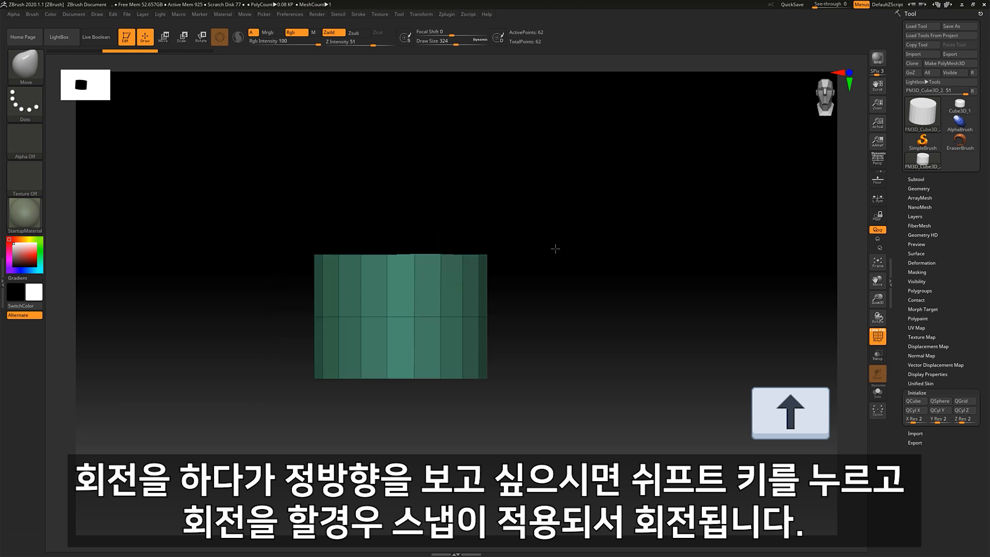
shift+right_drag(555, 249, 617, 233)
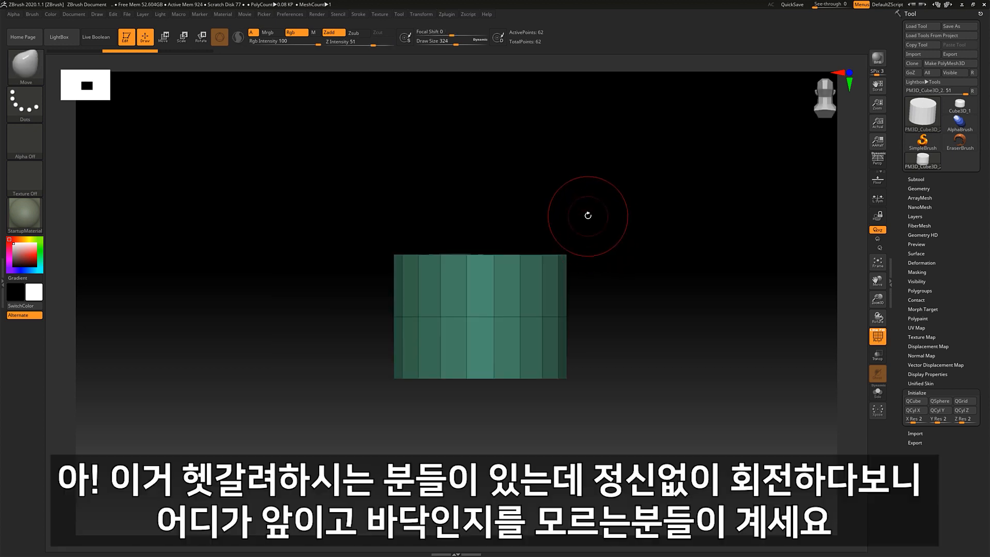
alt+right_drag(499, 281, 471, 210)
mouse_move(585, 244)
right_down()
mouse_move(591, 254)
mouse_move(585, 242)
right_up()
alt+right_drag(547, 260, 484, 255)
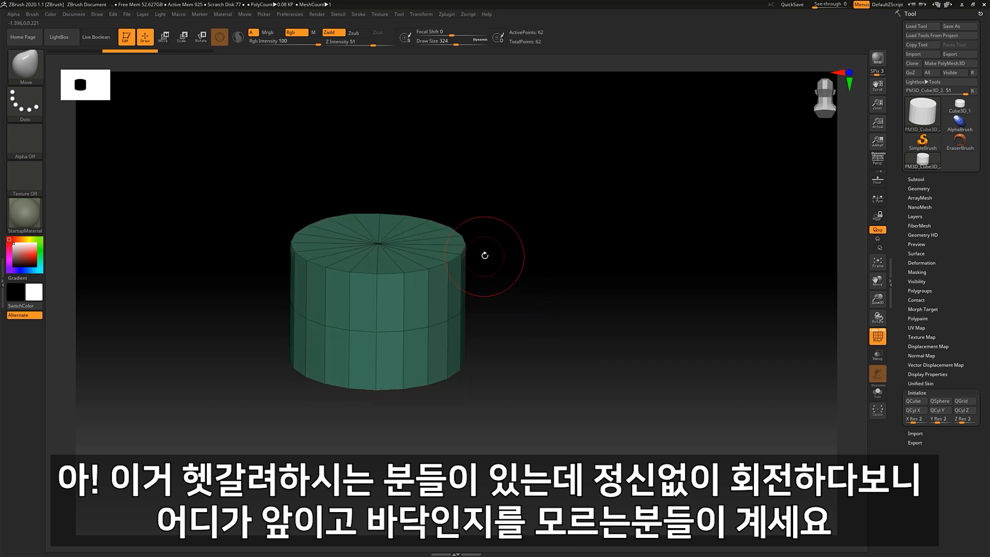
right_drag(493, 292, 502, 268)
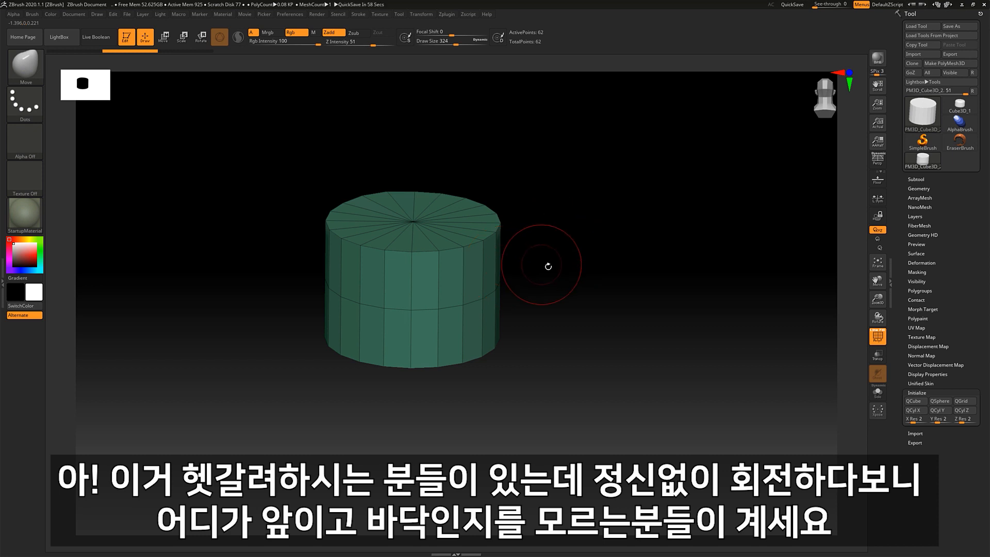
Show the floor grid and orbit the cylinder to compare its orientation from above and from below.
key(shift+p)
right_drag(546, 265, 562, 226)
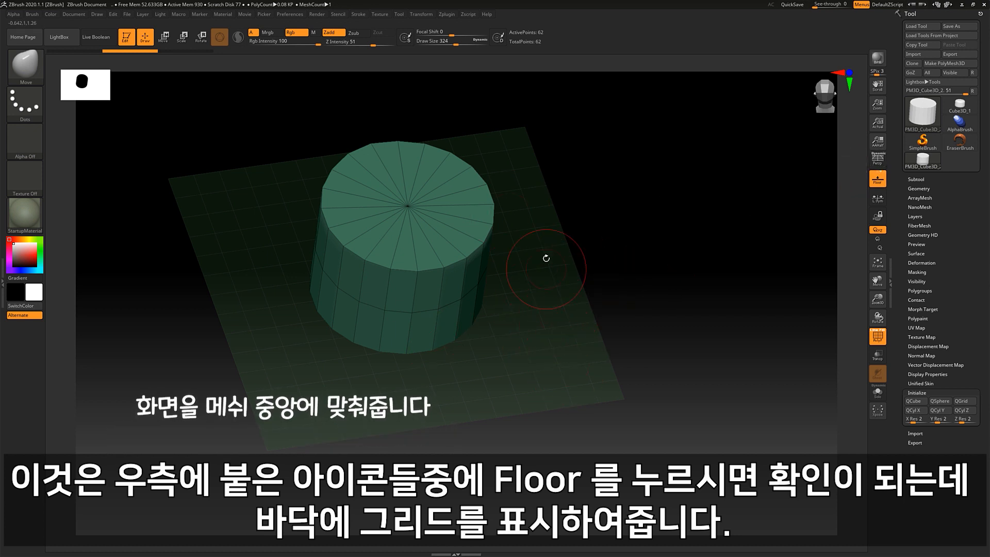
drag(548, 281, 533, 263)
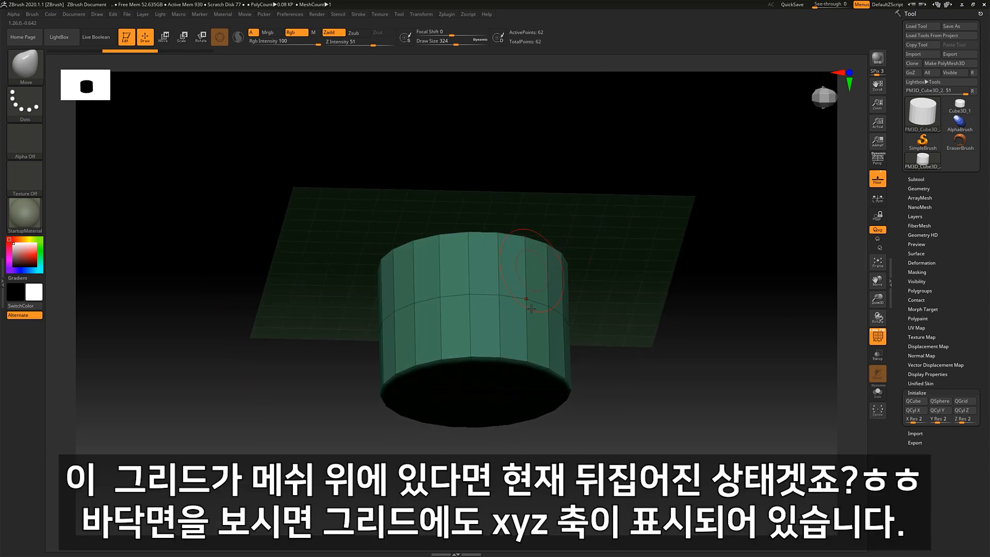
drag(484, 354, 548, 275)
shift+right_drag(548, 276, 497, 312)
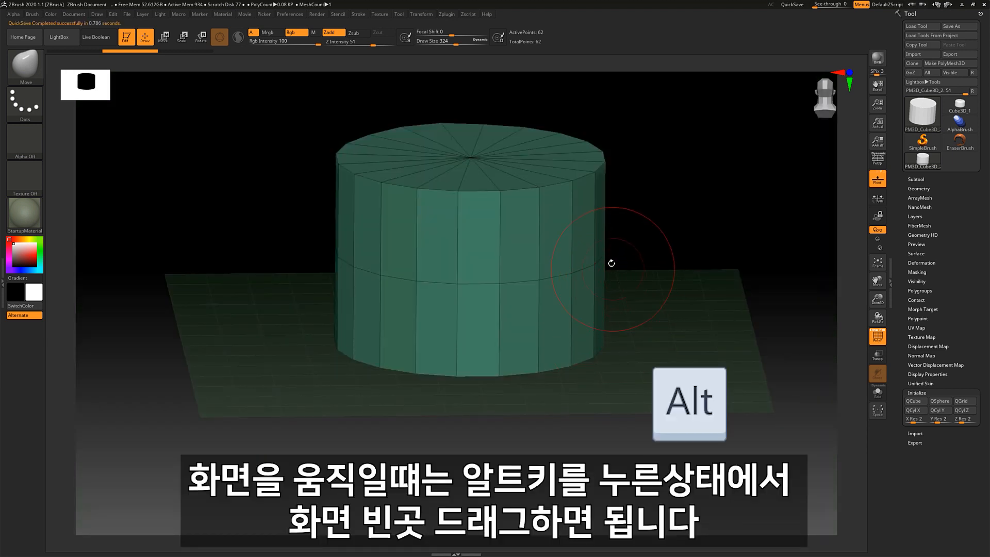
Pan the view from empty canvas and from over the cylinder, undoing a Move brush stroke on its top rim.
alt+right_drag(692, 227, 672, 203)
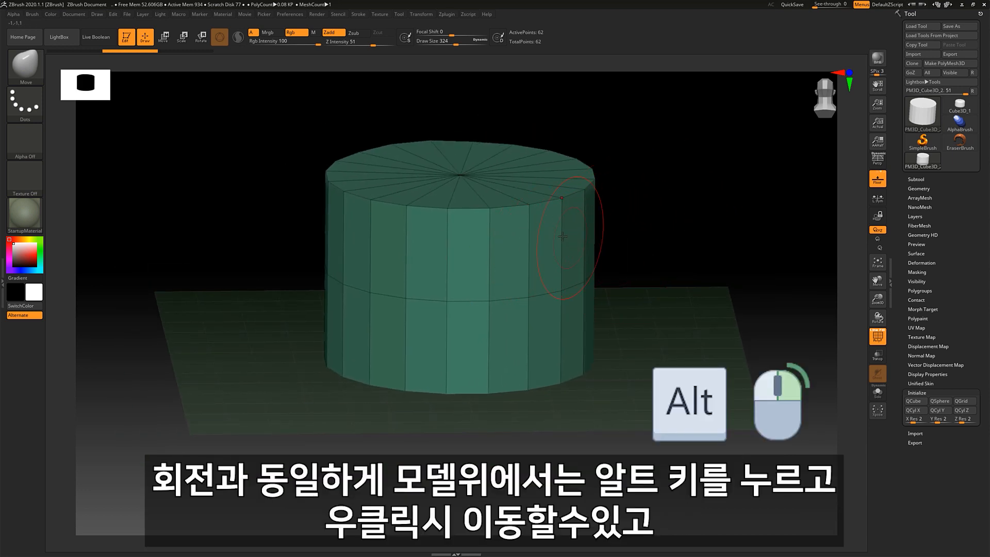
mouse_move(517, 239)
alt+right_down()
mouse_move(567, 243)
mouse_move(465, 258)
mouse_move(501, 235)
alt+right_up()
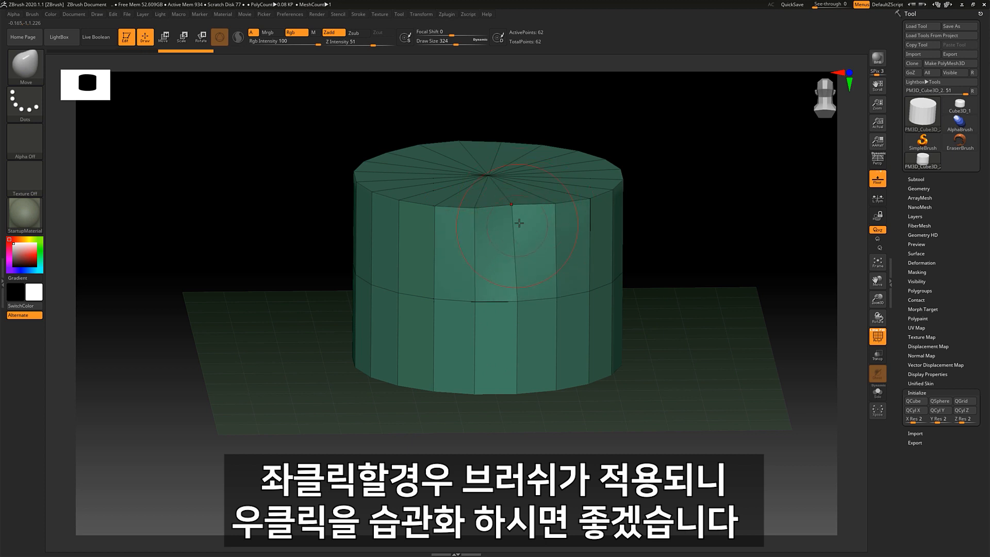
key(ctrl+z)
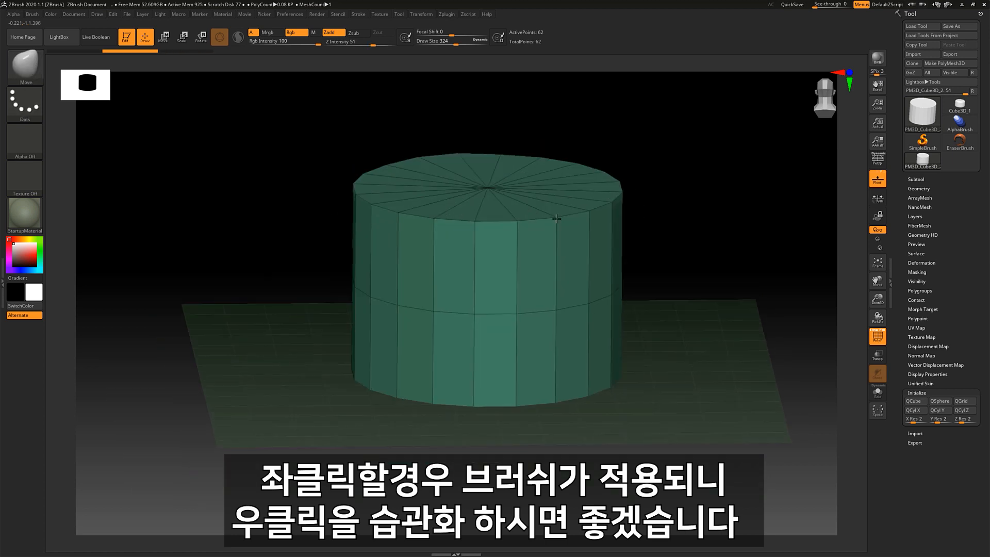
alt+right_drag(520, 223, 400, 282)
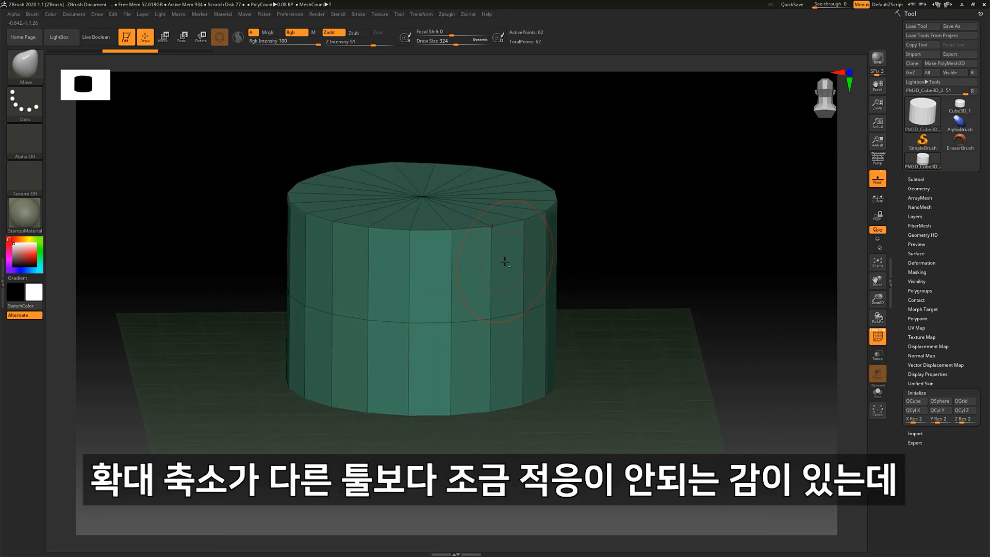
Reduce the Move brush's Draw Size to 187 and zoom the view out slightly from the cylinder.
key(s)
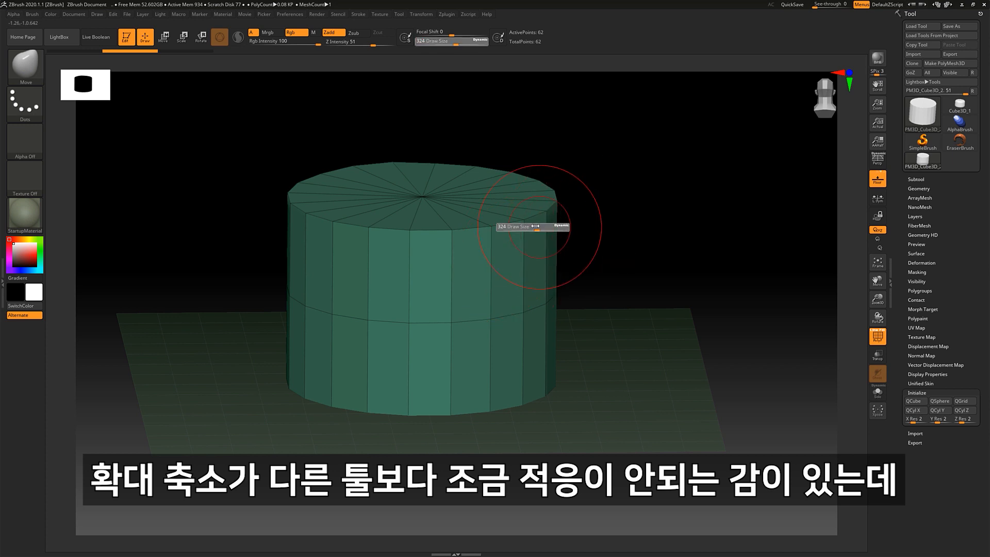
drag(546, 225, 536, 225)
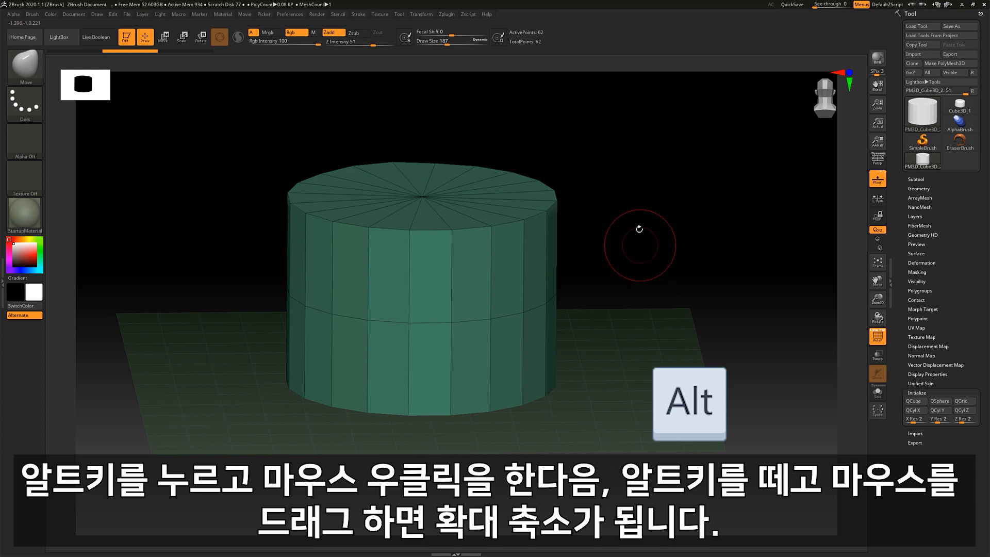
alt+right_click(647, 213)
mouse_move(647, 213)
alt+right_down()
mouse_move(557, 206)
mouse_move(616, 218)
mouse_move(601, 225)
mouse_move(619, 238)
mouse_move(588, 208)
alt+right_up()
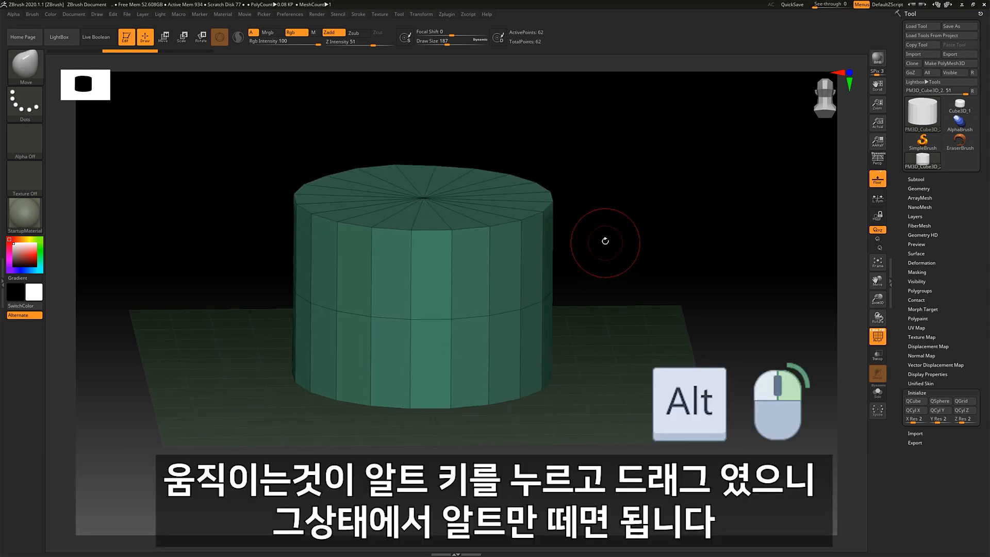
Practise orbiting, panning and zooming around the cylinder, and snap to its straight side view.
mouse_move(600, 222)
right_down()
mouse_move(634, 237)
mouse_move(586, 250)
mouse_move(570, 228)
mouse_move(630, 223)
mouse_move(589, 234)
mouse_move(583, 223)
mouse_move(523, 217)
mouse_move(610, 247)
mouse_move(570, 232)
mouse_move(603, 258)
mouse_move(567, 256)
right_up()
alt+right_drag(631, 269, 577, 250)
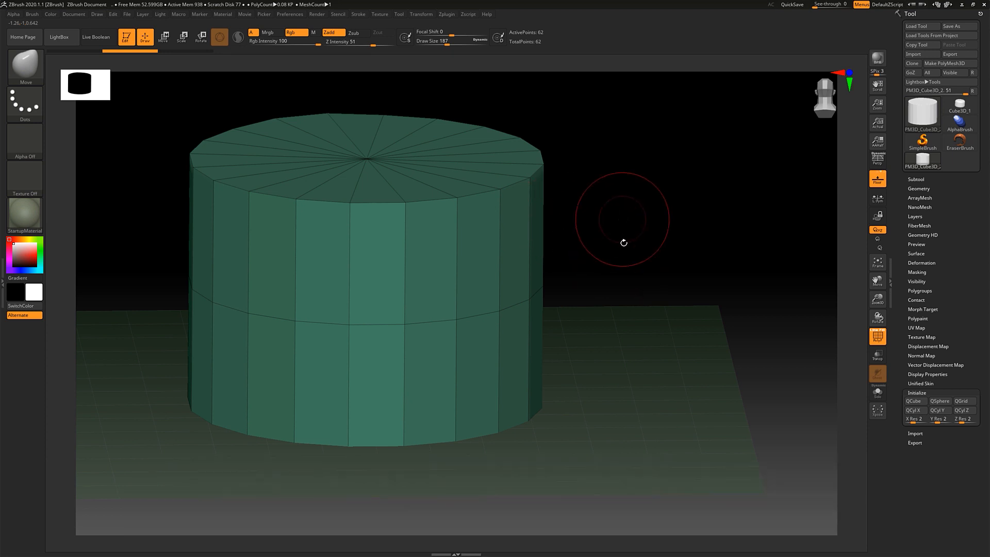
ctrl+right_drag(646, 234, 596, 287)
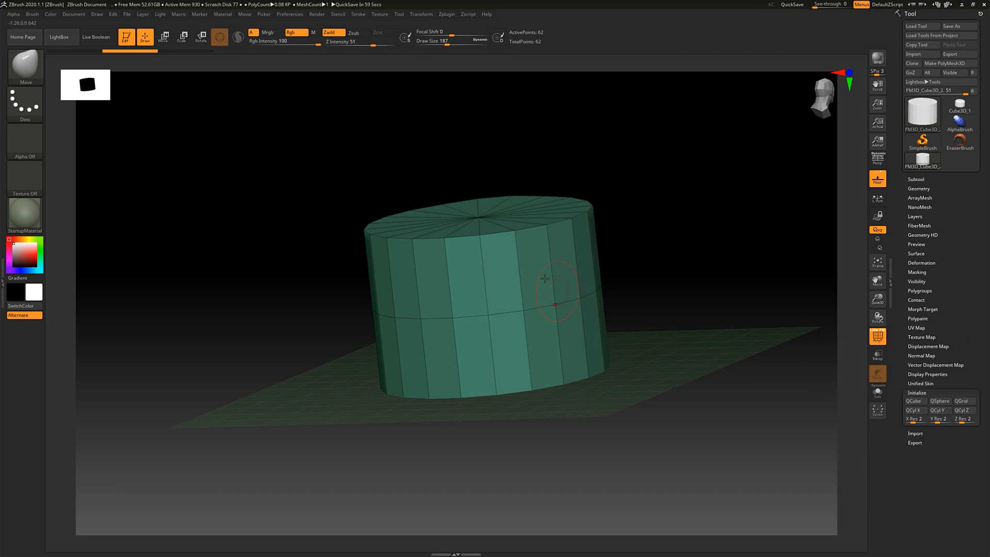
shift+right_drag(601, 257, 590, 220)
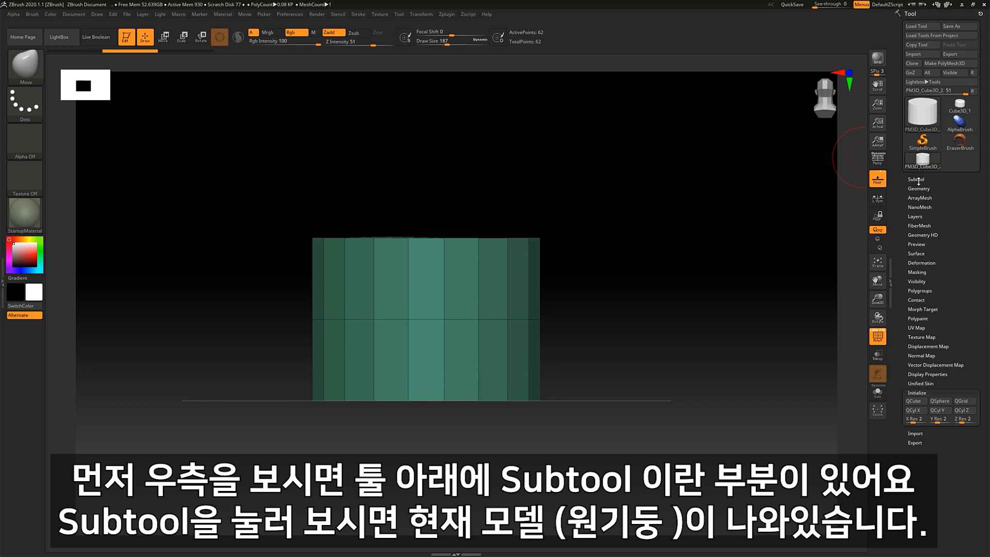
Open the cylinder's Subtool list and append a Sphere3D as a second subtool.
click(917, 180)
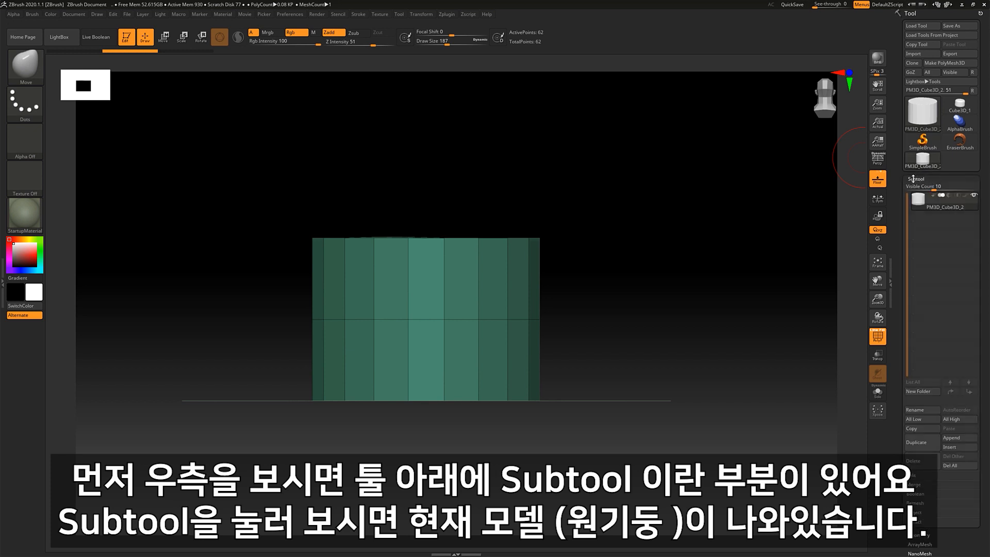
mouse_move(926, 204)
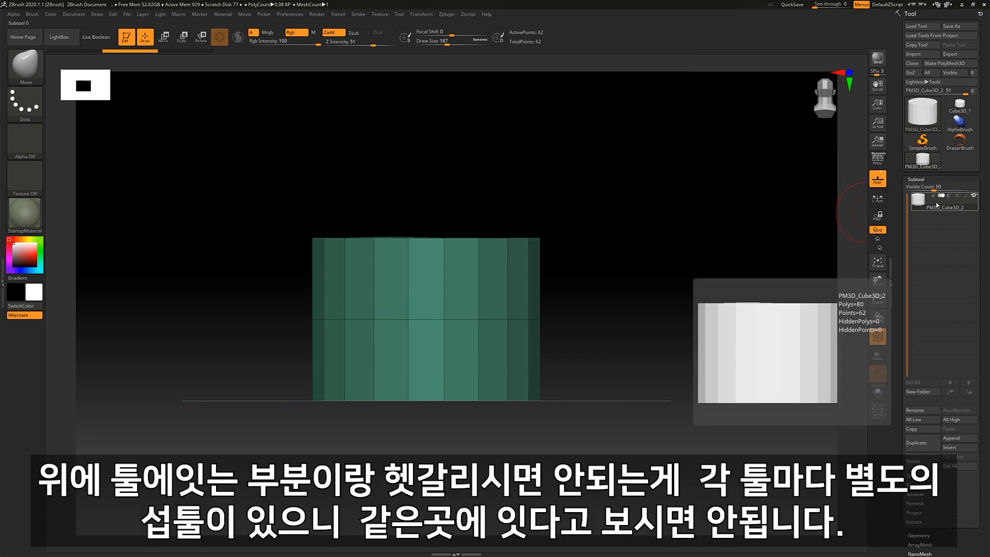
click(922, 160)
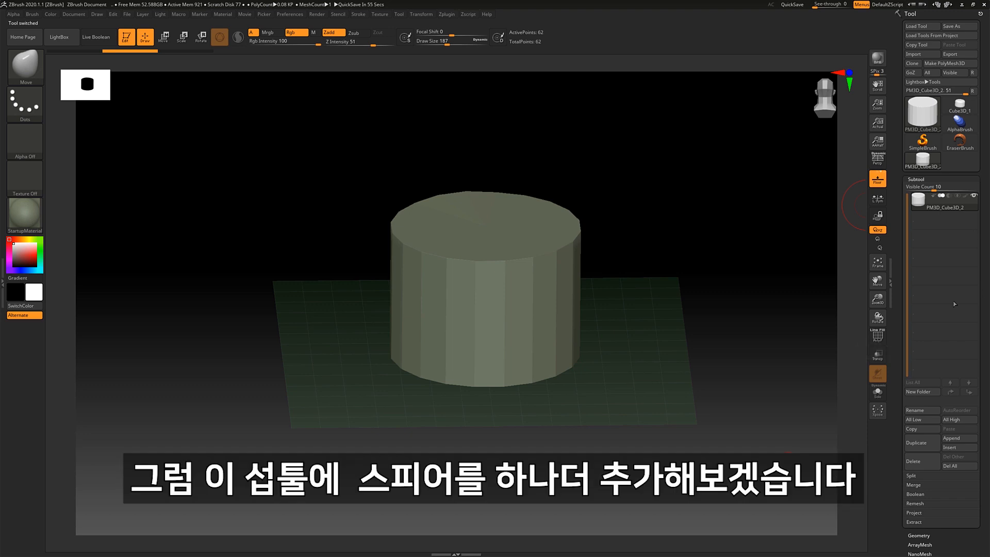
click(958, 438)
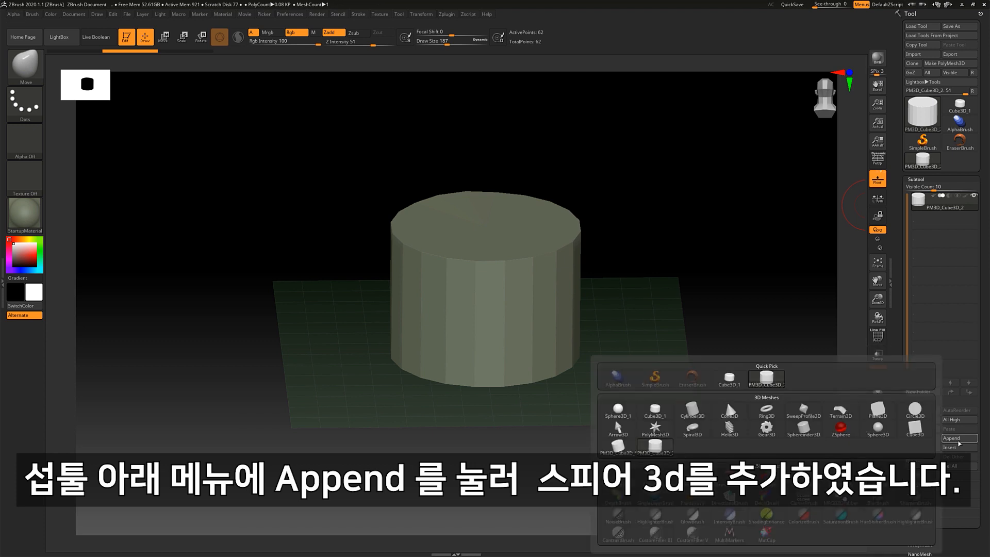
click(618, 410)
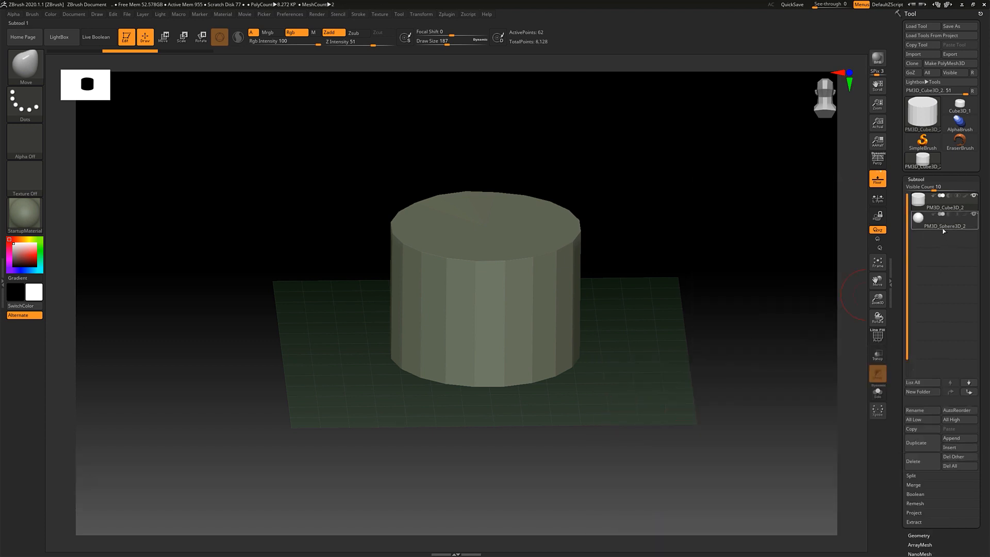
mouse_move(944, 232)
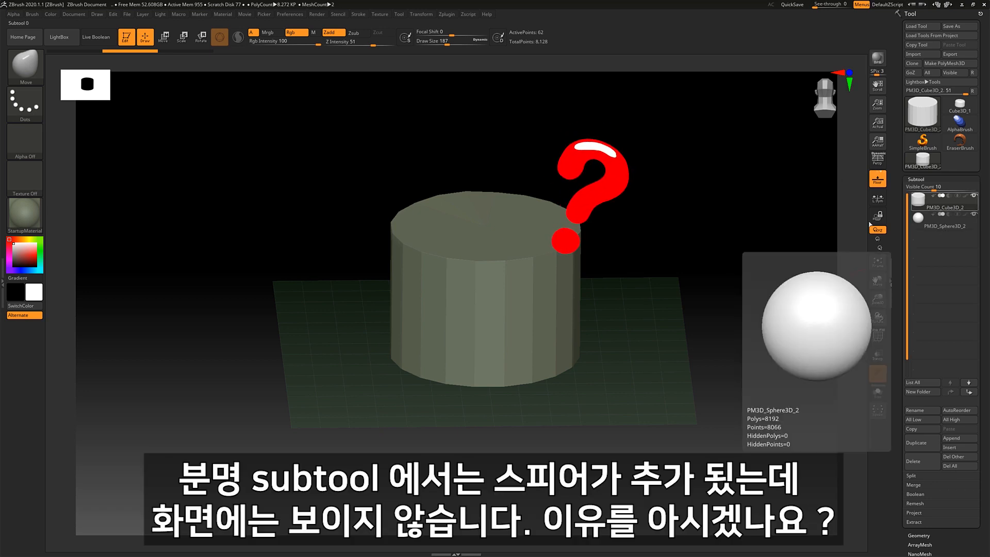
Look around the cylinder for the hidden sphere, making the sphere subtool active and switching back to the cylinder subtool.
mouse_move(580, 303)
right_down()
mouse_move(532, 274)
mouse_move(586, 305)
mouse_move(609, 287)
mouse_move(585, 276)
mouse_move(592, 296)
right_up()
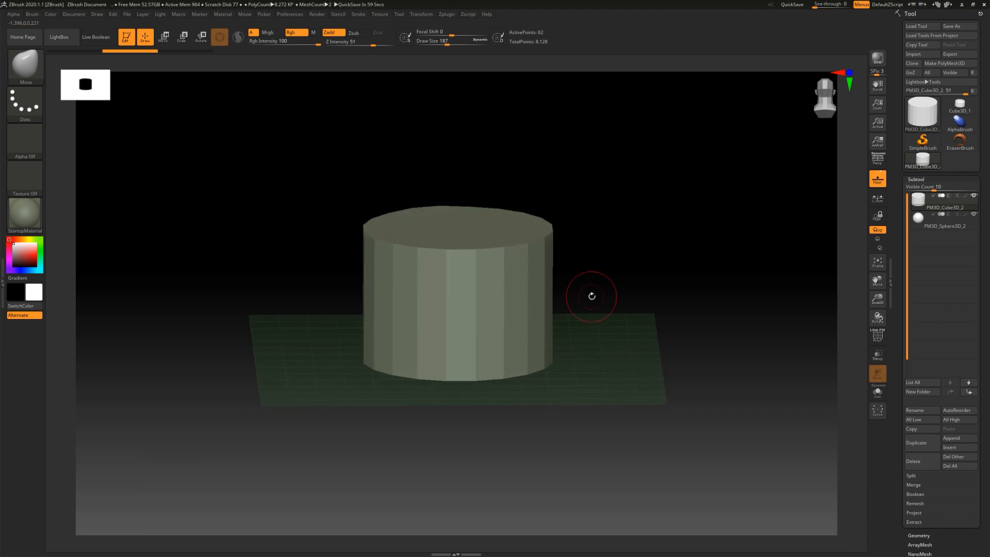
ctrl+right_drag(594, 294, 618, 291)
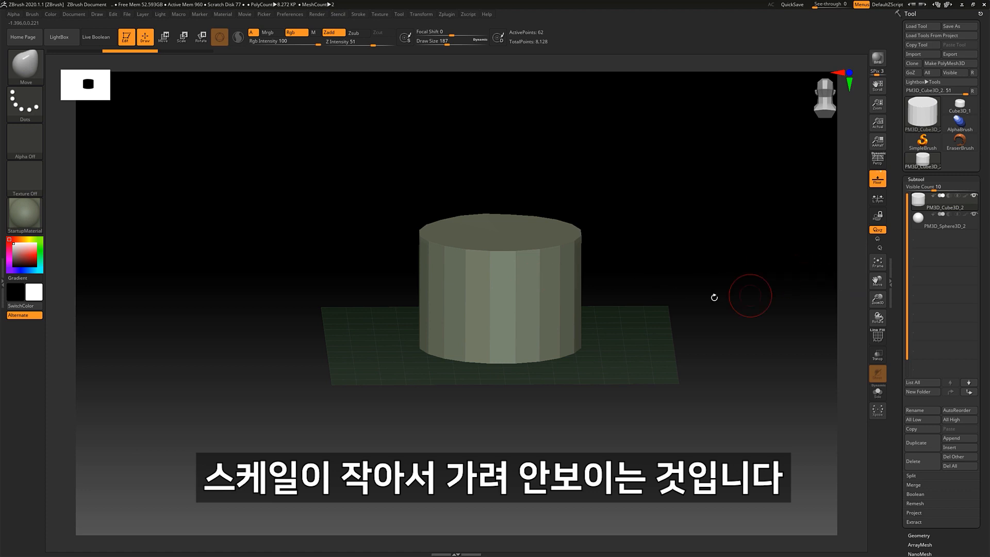
alt+drag(714, 294, 757, 303)
click(918, 225)
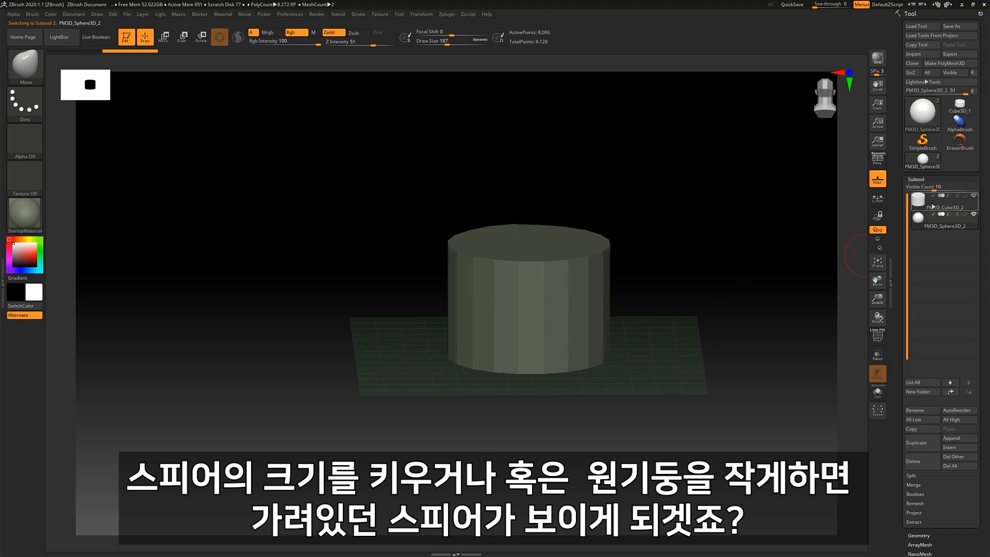
click(917, 205)
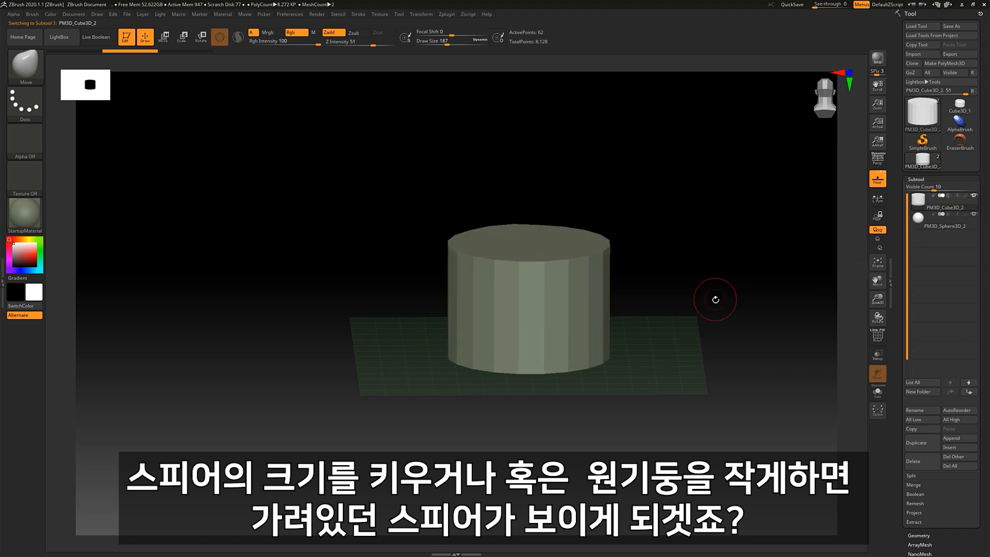
alt+drag(663, 294, 641, 292)
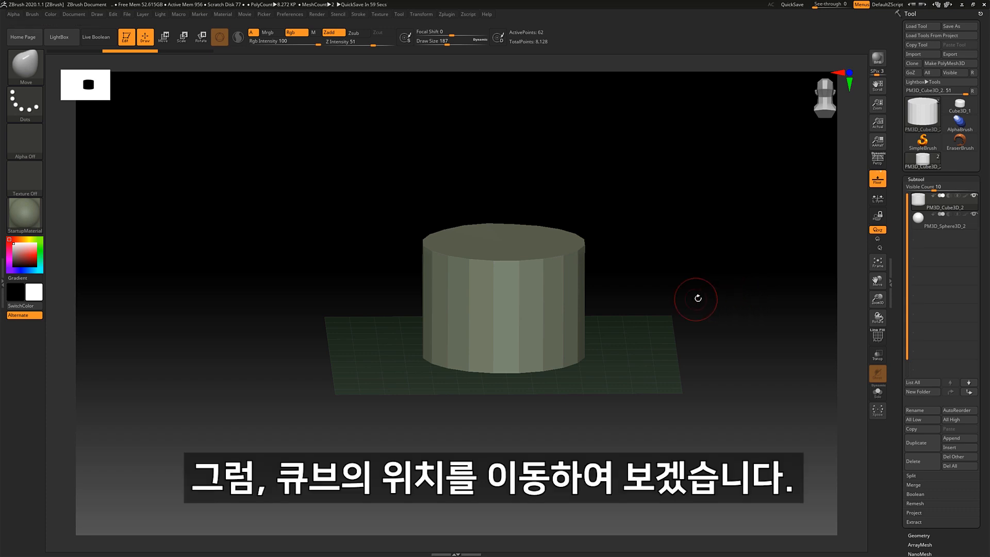
Bring up the Move Gizmo and shift the cylinder along the X axis to uncover the sphere.
shift+drag(698, 294, 620, 283)
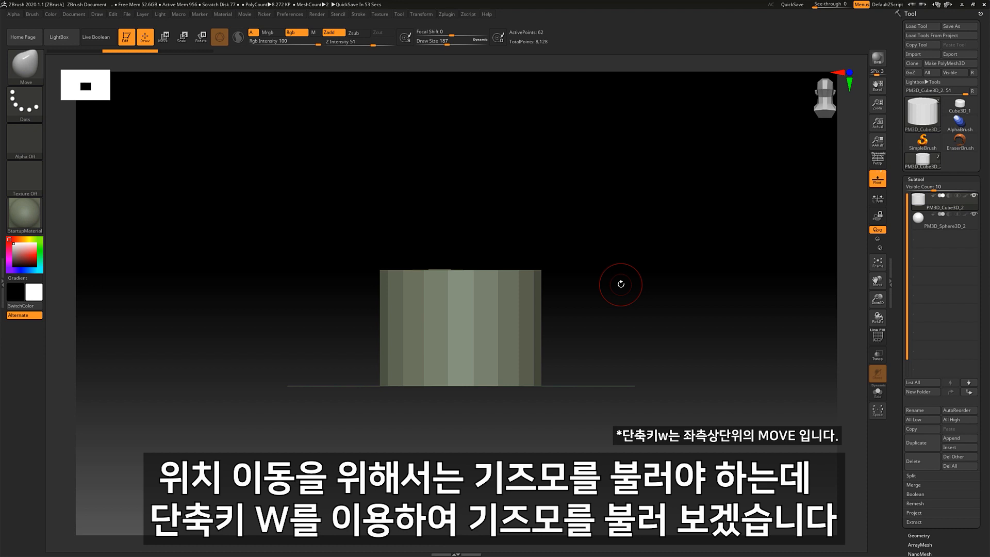
key(w)
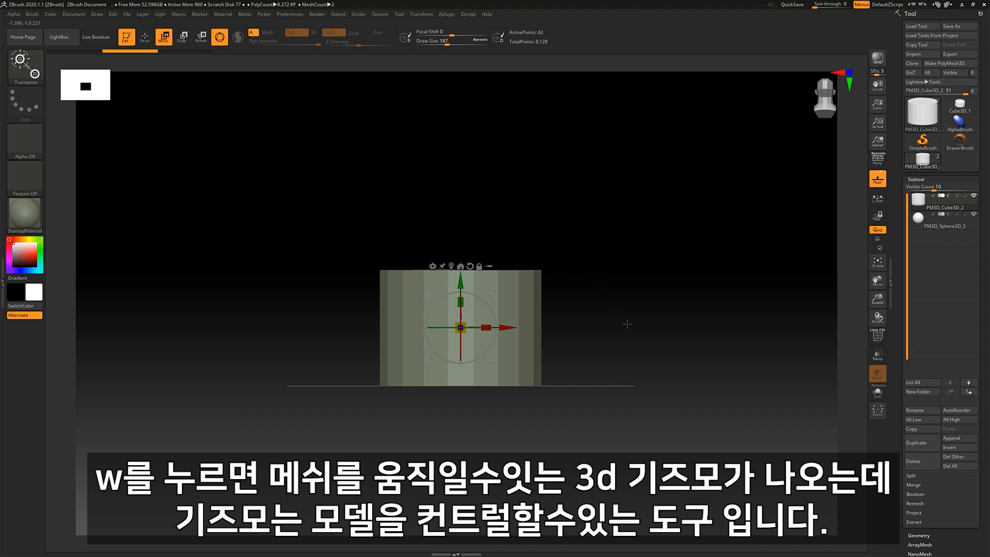
drag(627, 324, 596, 327)
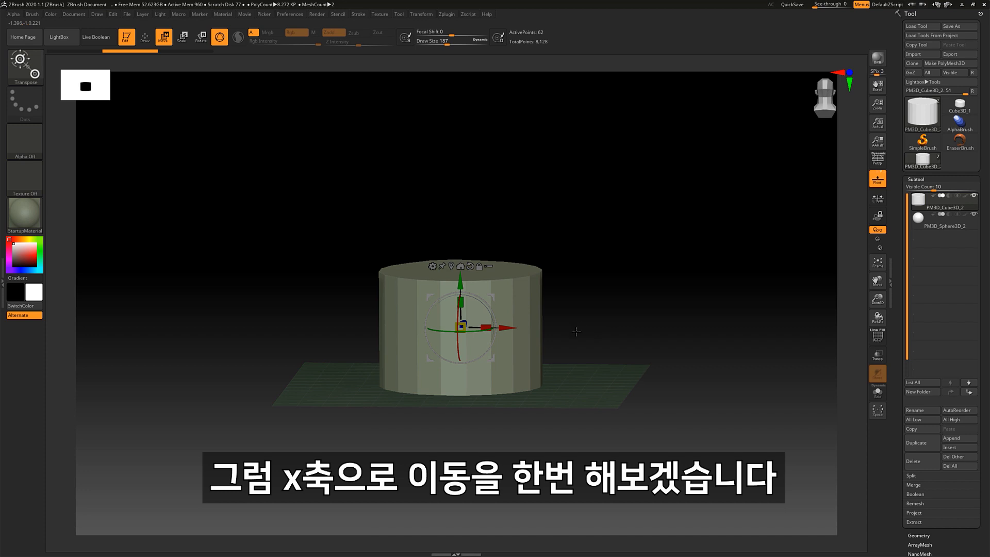
drag(510, 329, 644, 341)
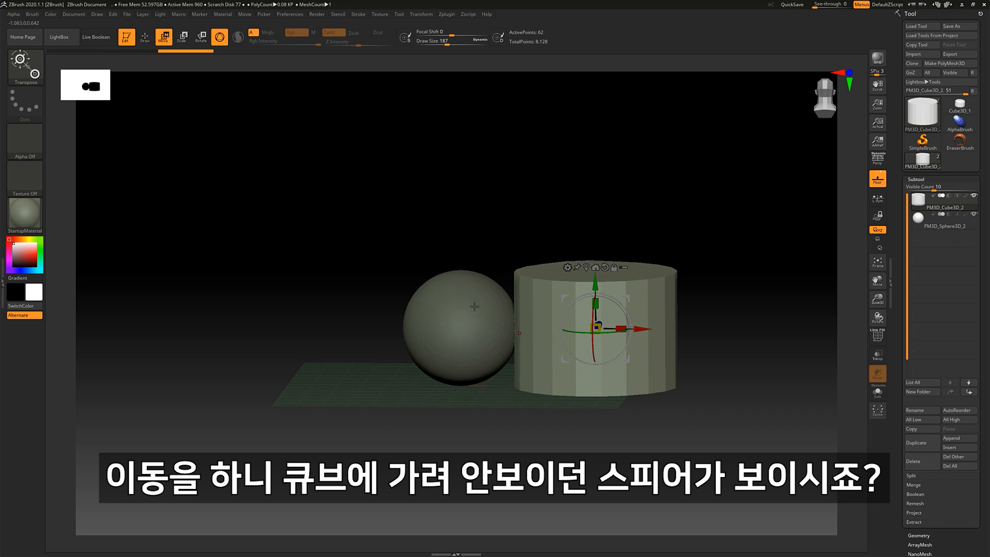
Try moving the cylinder freely up and over the sphere with the Gizmo, and undo the moves.
drag(683, 296, 664, 304)
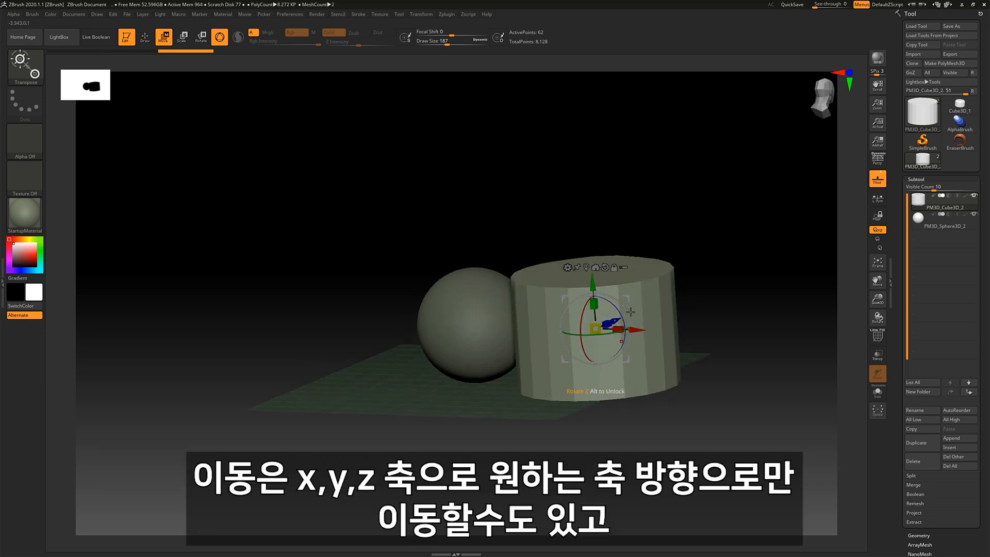
drag(592, 283, 551, 273)
drag(637, 287, 665, 292)
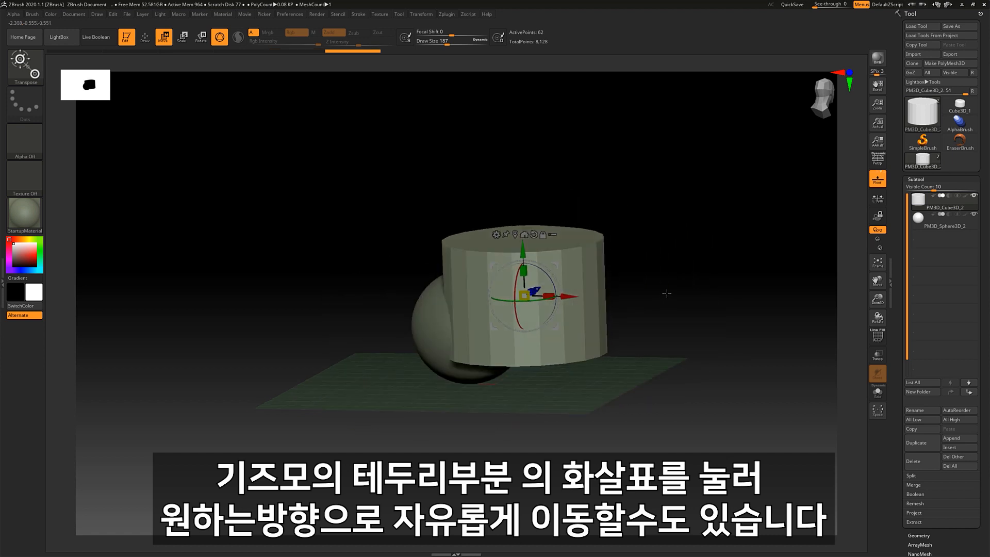
key(ctrl+z)
key(ctrl+z)
key(ctrl+z)
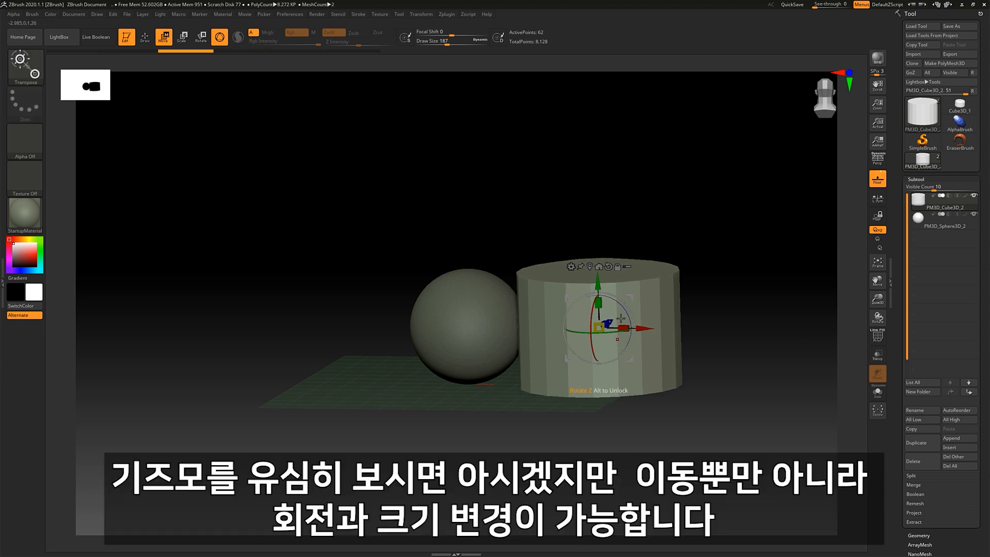
Enlarge the cylinder uniformly on all axes with the Gizmo's centre scale handle.
mouse_move(621, 303)
mouse_down()
mouse_move(611, 297)
mouse_move(621, 303)
mouse_up()
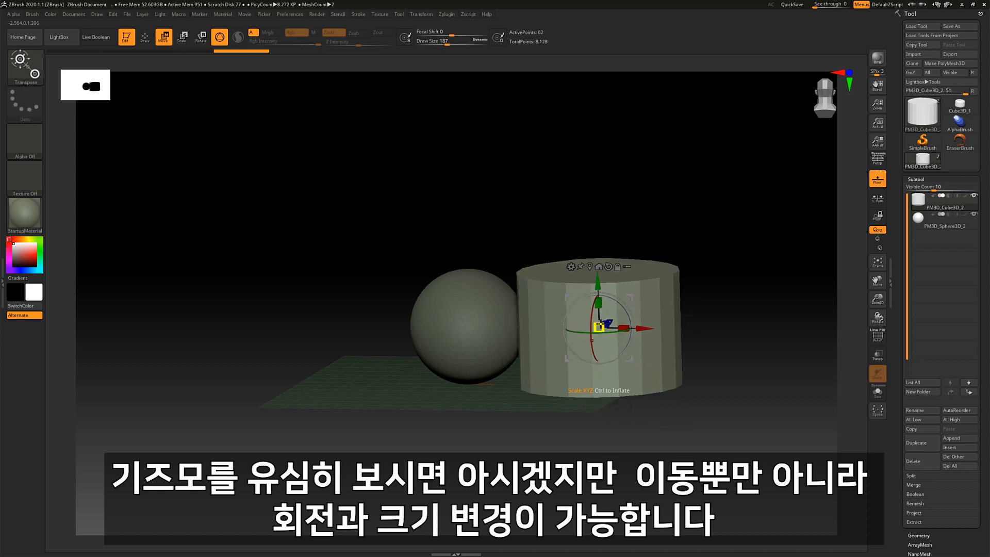
alt+right_drag(638, 306, 564, 310)
key(ctrl+z)
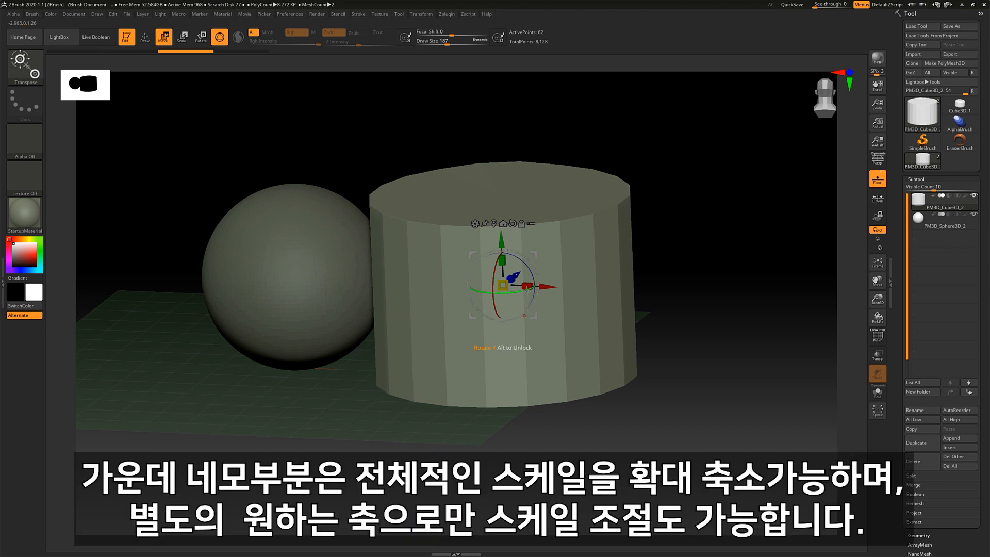
drag(504, 284, 394, 401)
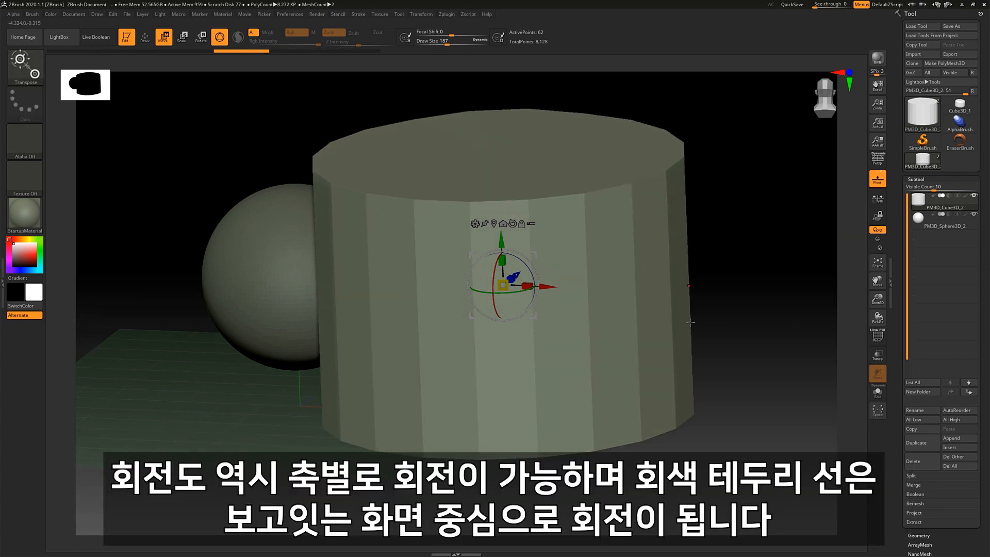
Try rotating the cylinder around individual Gizmo axes and the screen ring, and undo the rotations.
drag(493, 266, 507, 240)
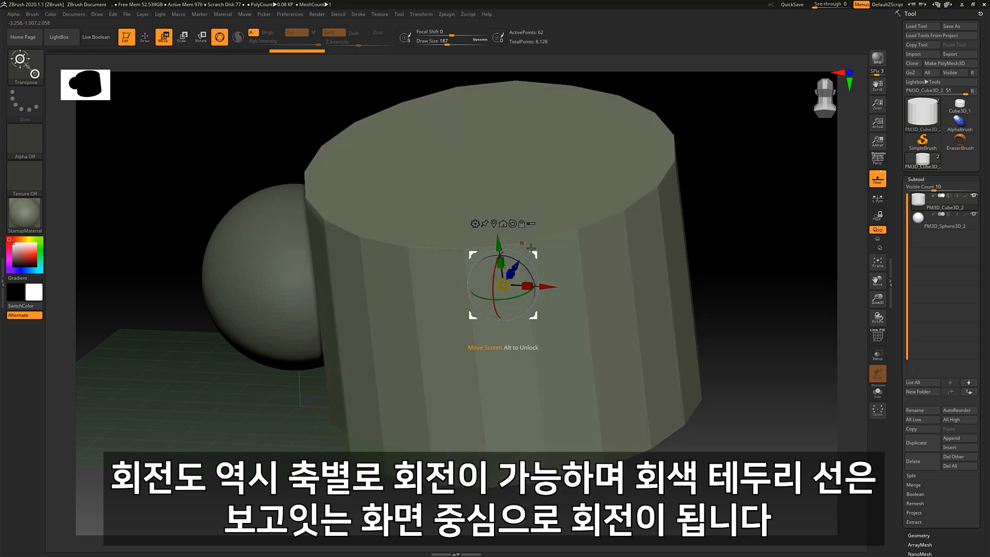
drag(701, 248, 596, 217)
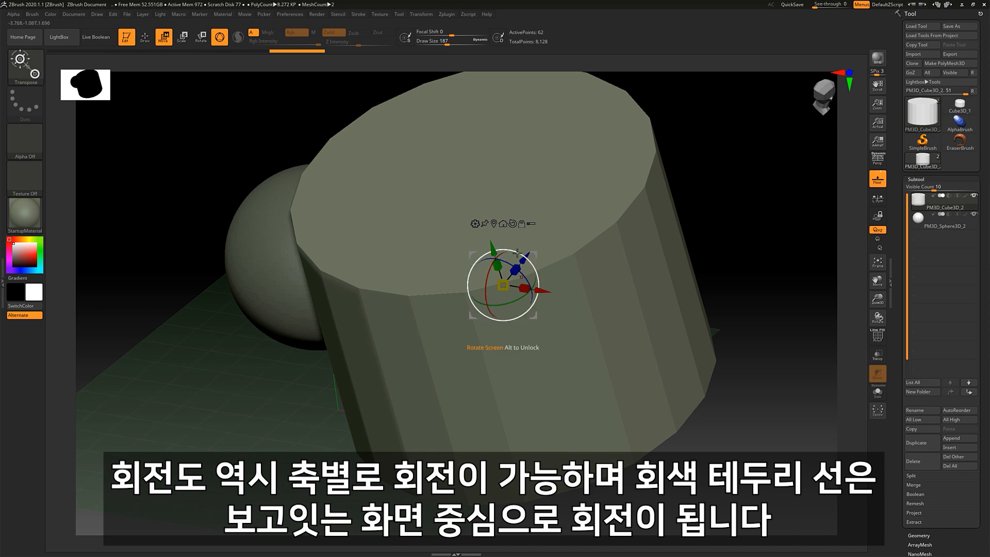
drag(537, 293, 538, 277)
key(ctrl+z)
key(ctrl+z)
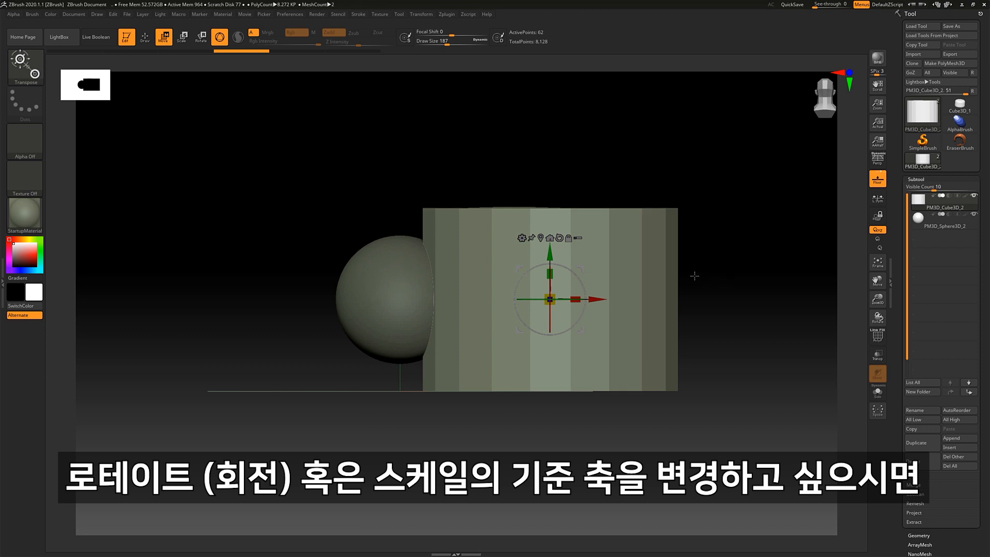
Show the PolyFrame wireframe and place the Gizmo pivot on the cylinder's top rim beside the sphere.
right_drag(666, 272, 662, 308)
key(shift+f)
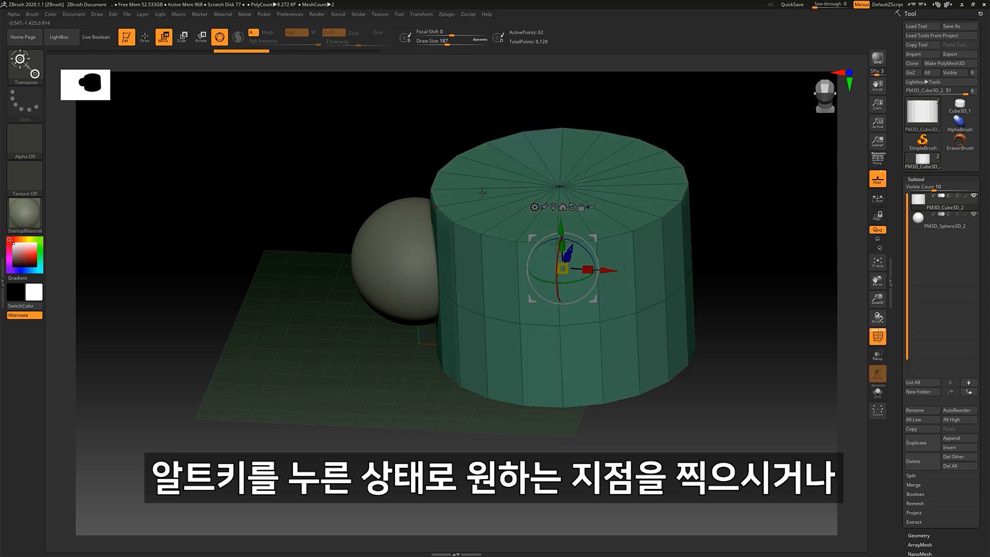
alt+click(438, 170)
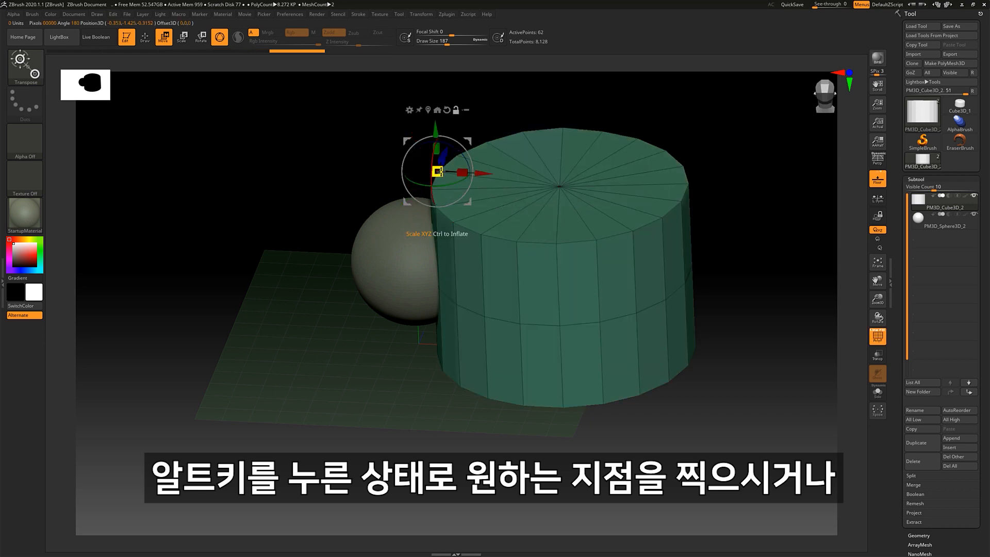
alt+right_drag(521, 201, 541, 265)
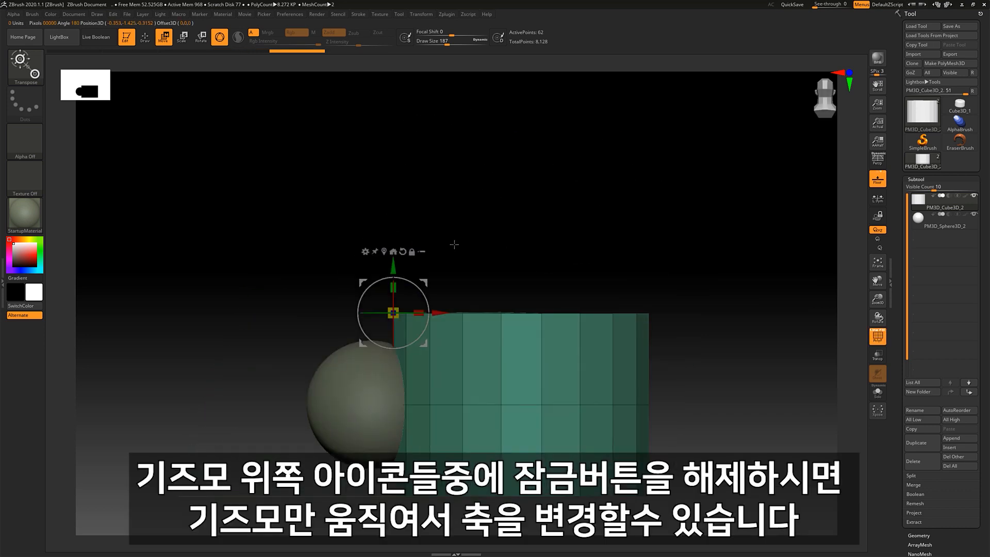
Unlock the Gizmo and turn it upside down on its own at the rim, undoing the extra trial rotation.
click(411, 254)
drag(424, 282, 669, 281)
right_drag(707, 279, 705, 317)
click(656, 250)
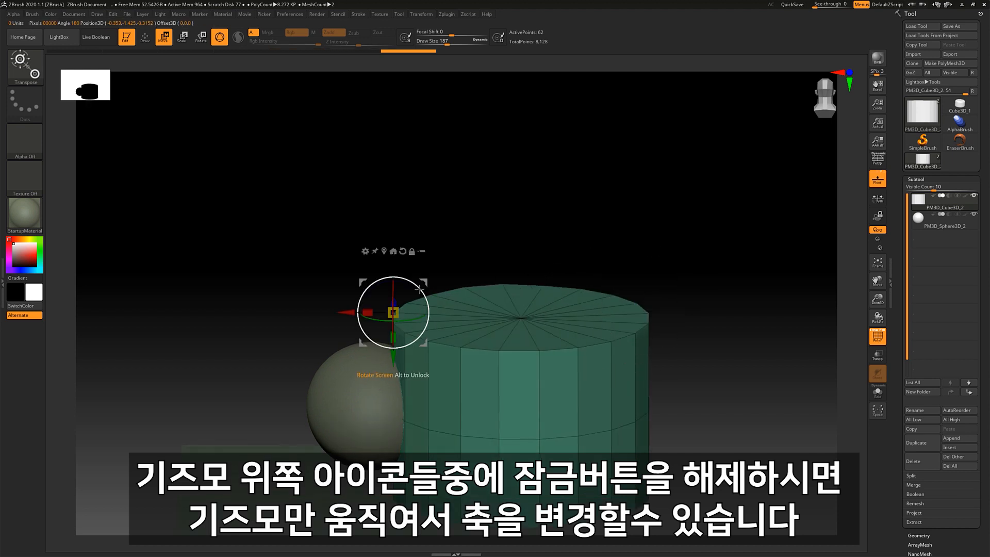
drag(429, 309, 458, 283)
key(ctrl+z)
shift+right_drag(510, 280, 595, 226)
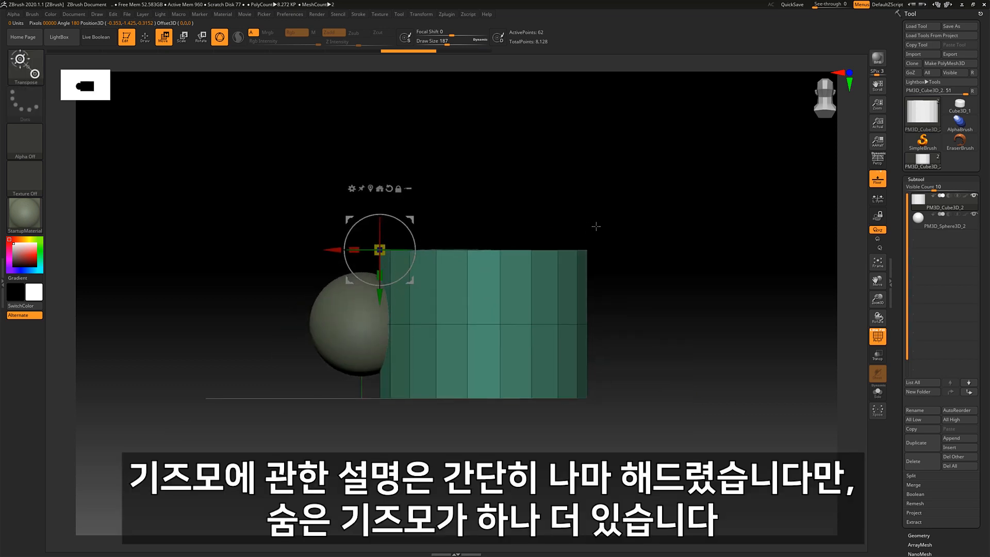
Switch from the Gizmo to the Transpose line and lay it along the cylinder's top edge in side view.
right_drag(541, 232, 544, 224)
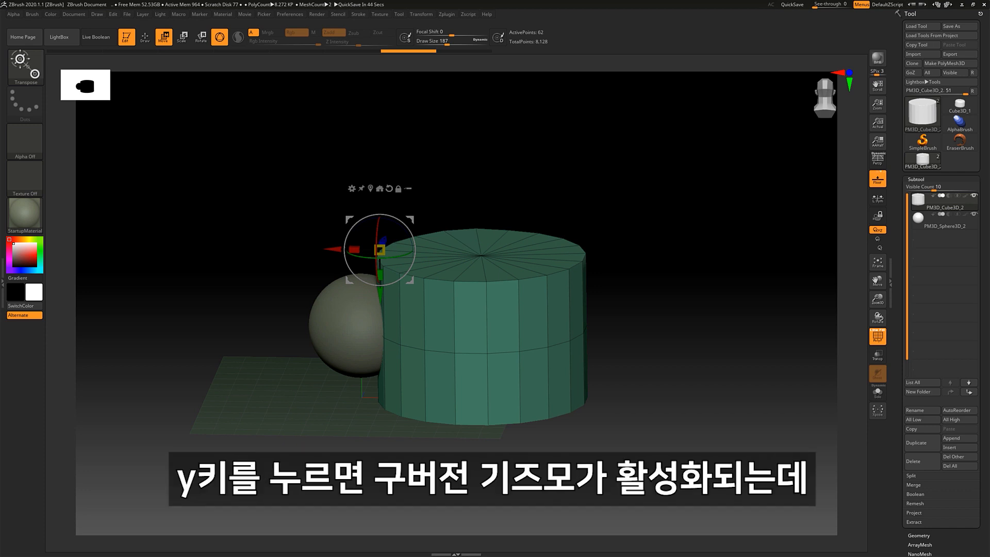
key(y)
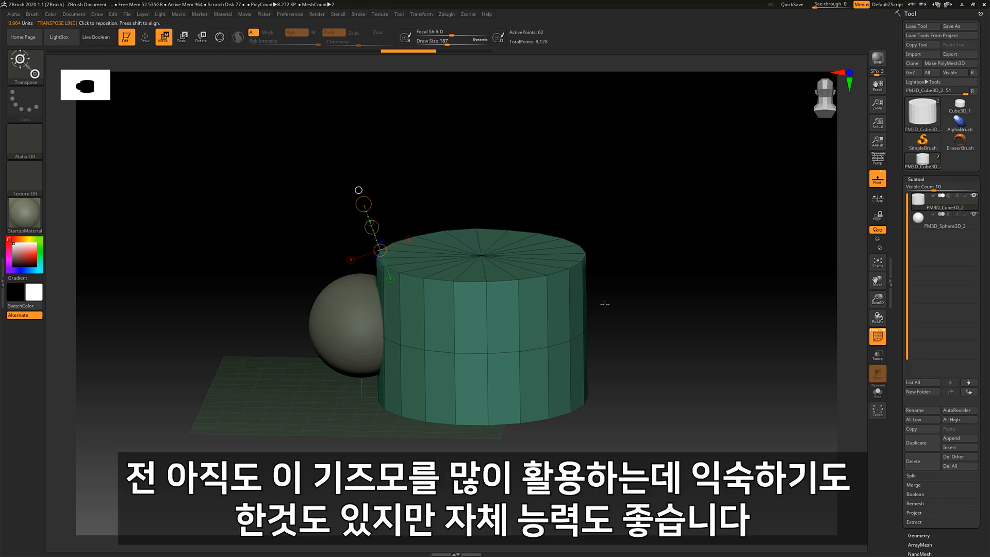
shift+drag(604, 304, 546, 313)
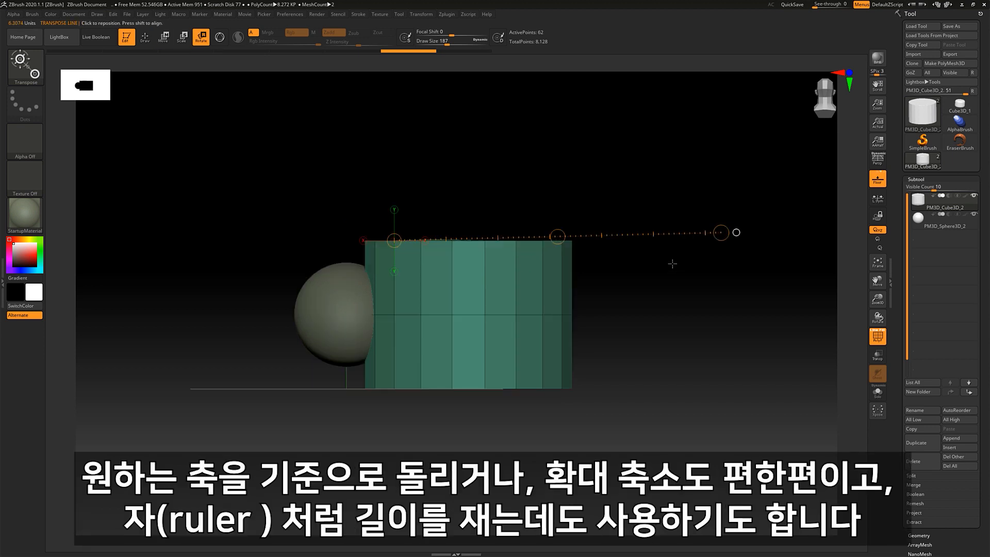
Scale the cylinder down slightly from its upper edge with the Transpose line's end point.
key(e)
key(r)
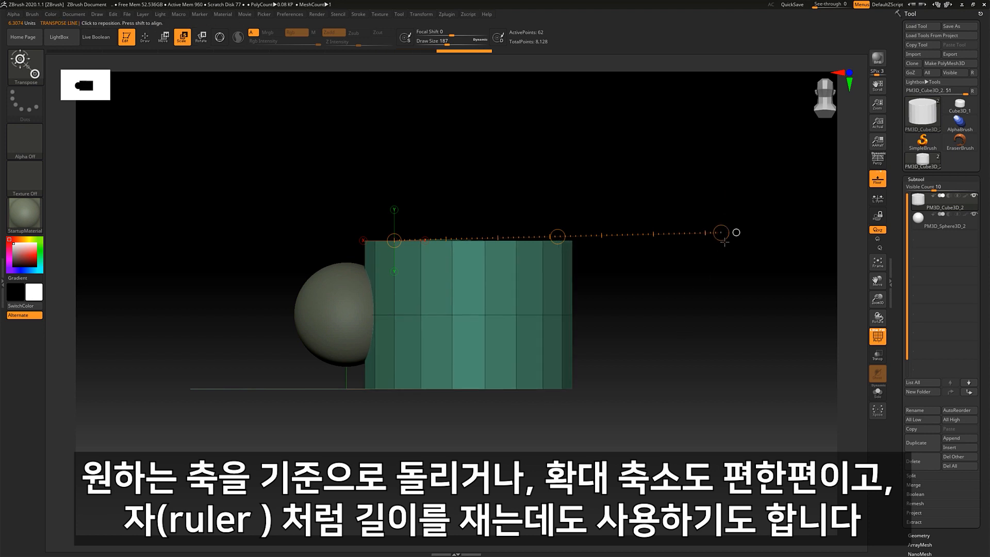
mouse_move(721, 233)
mouse_down()
mouse_move(652, 149)
mouse_move(702, 270)
mouse_move(721, 233)
mouse_move(591, 235)
mouse_move(657, 239)
mouse_up()
key(e)
Measure the cylinder's radius in top view by laying the Transpose line from its centre to the rim.
shift+drag(630, 289, 630, 364)
key(w)
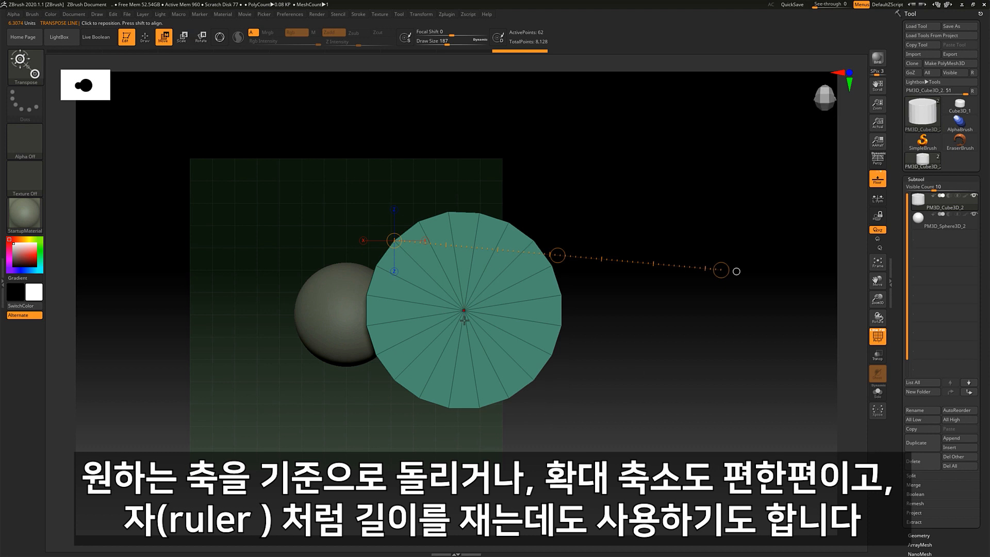
shift+drag(464, 310, 455, 211)
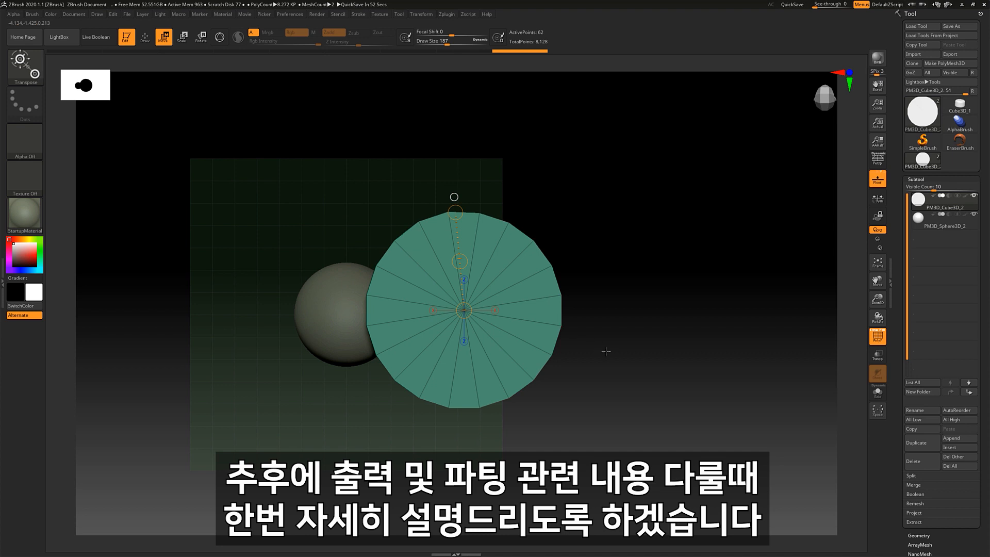
Redraw the Transpose line from the centre of the cylinder's top face diagonally outward beyond the rim.
shift+right_drag(530, 350, 596, 232)
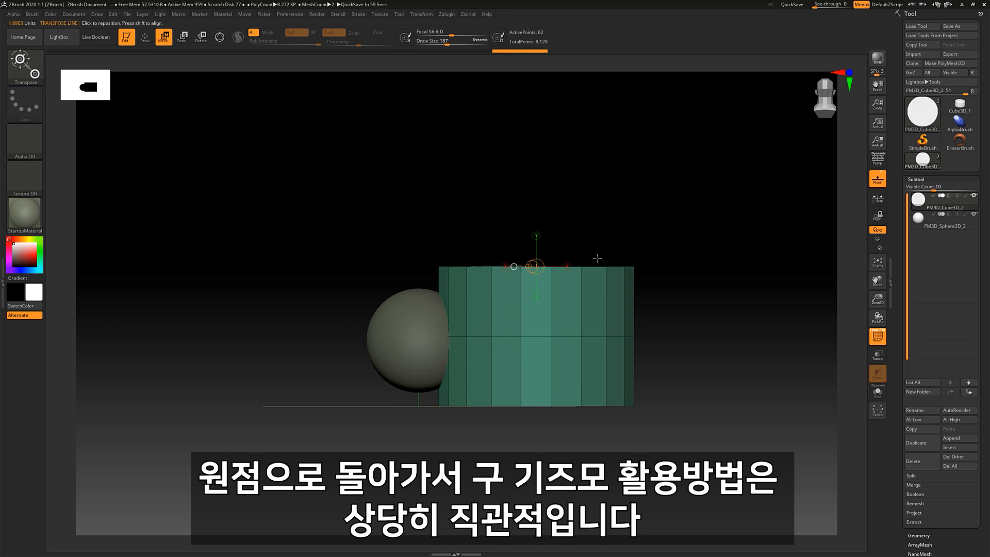
mouse_move(674, 281)
mouse_down()
mouse_move(667, 305)
mouse_move(668, 288)
mouse_move(655, 283)
mouse_up()
drag(602, 263, 710, 182)
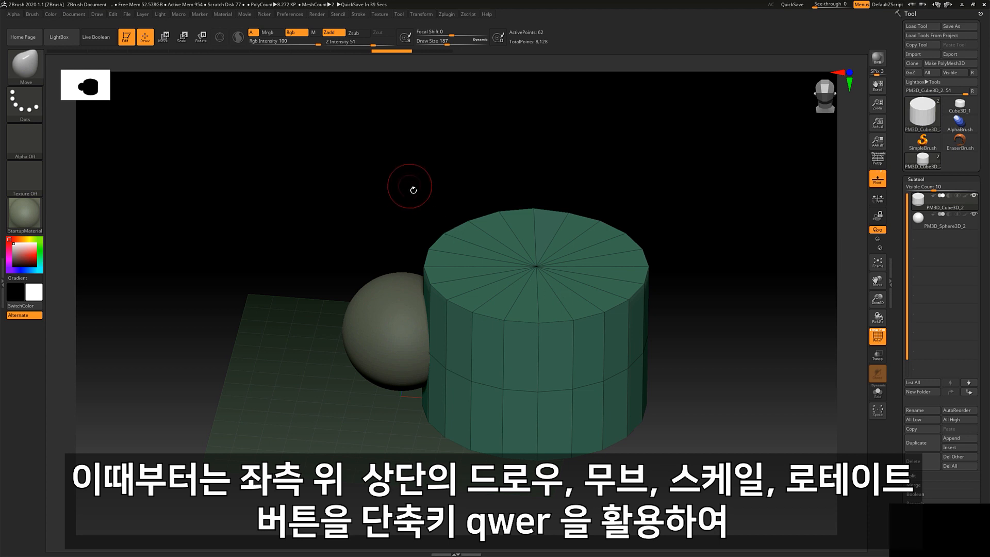
Cycle repeatedly through the Draw, Move, Scale and Rotate modes, ending in Rotate with the Transpose line.
key(w)
key(e)
key(r)
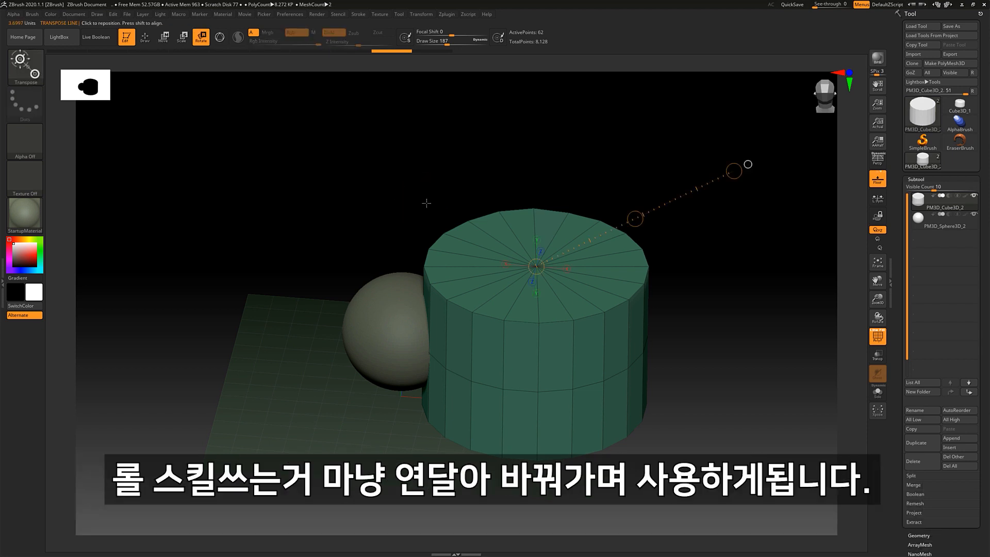
key(q)
key(w)
key(e)
key(r)
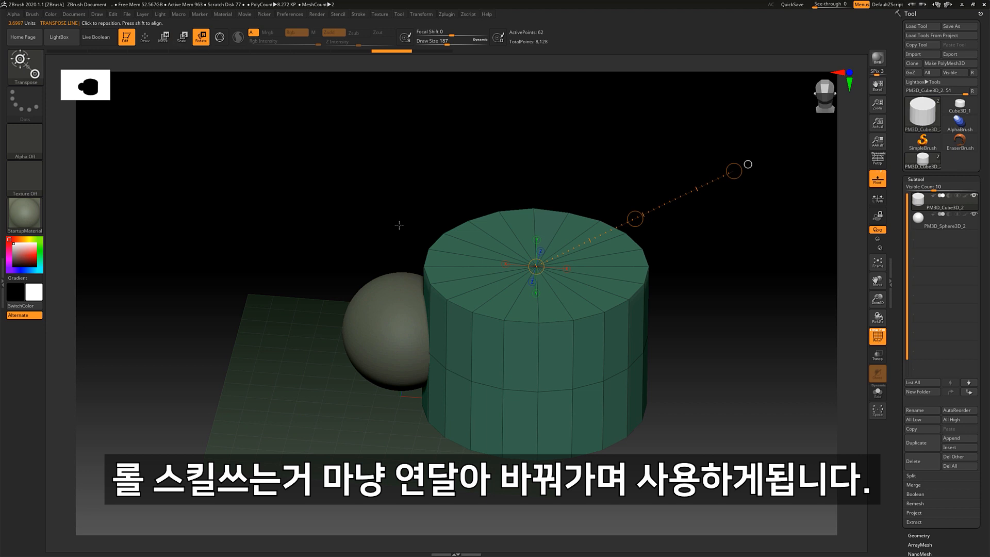
key(q)
key(w)
key(e)
key(r)
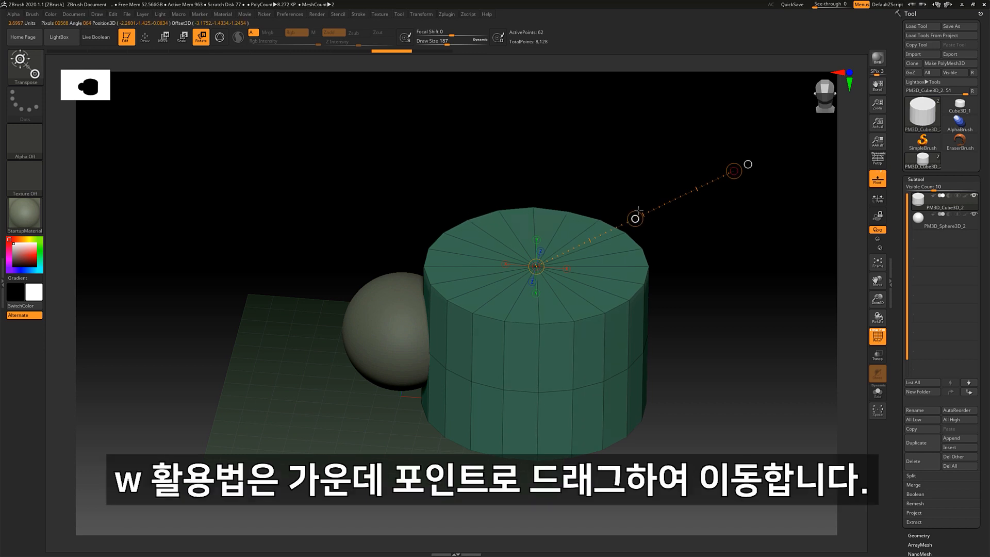
Tilt the cylinder slightly with the Transpose line, and move it in Move mode with the line's middle point.
mouse_move(639, 210)
mouse_down()
mouse_move(564, 202)
mouse_move(636, 220)
mouse_up()
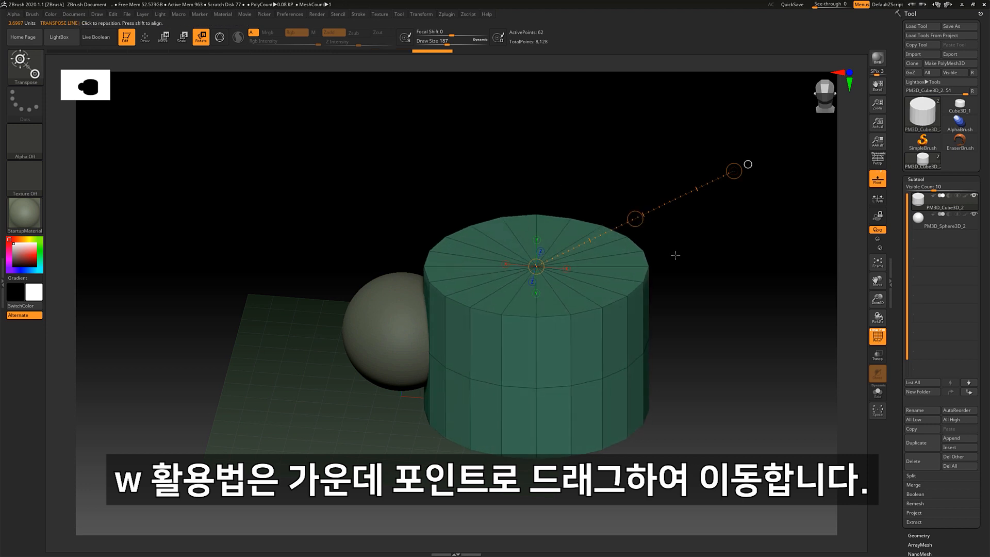
key(w)
drag(625, 188, 588, 170)
drag(640, 263, 635, 227)
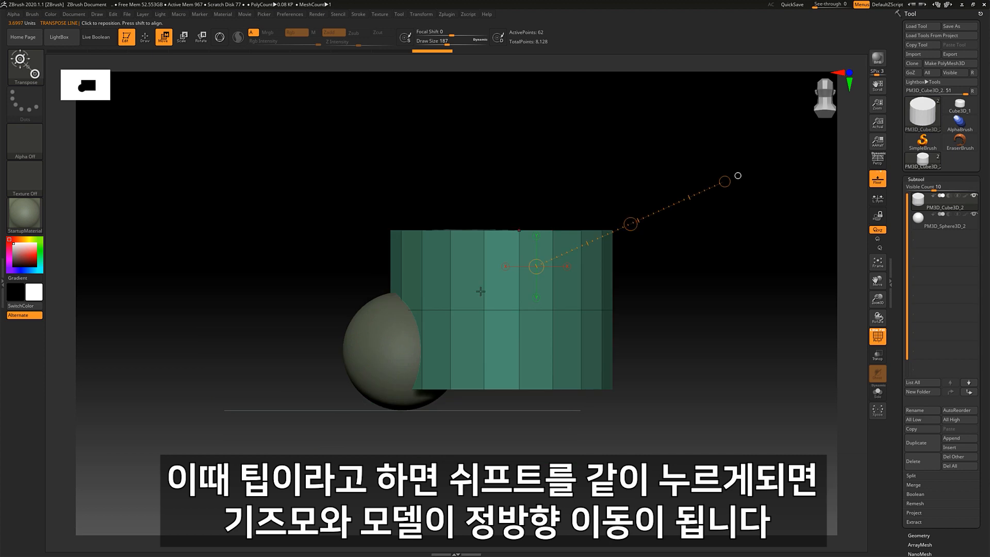
Move the cylinder straight sideways along a horizontal Transpose line, and diagonally up and away from the sphere along an angled one.
mouse_move(492, 308)
shift+mouse_down()
mouse_move(731, 307)
mouse_move(713, 239)
mouse_move(685, 199)
mouse_move(731, 266)
mouse_move(730, 309)
shift+mouse_up()
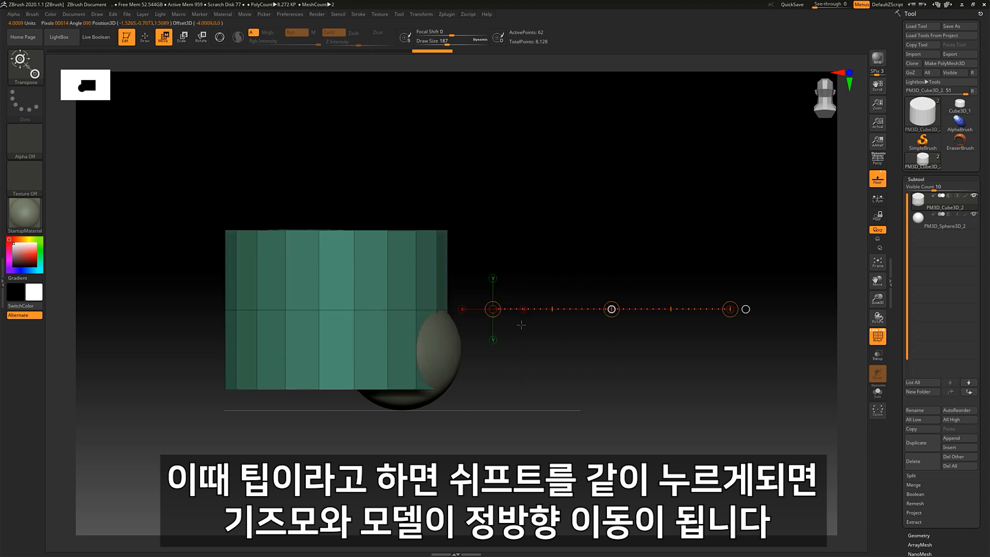
shift+drag(522, 325, 588, 330)
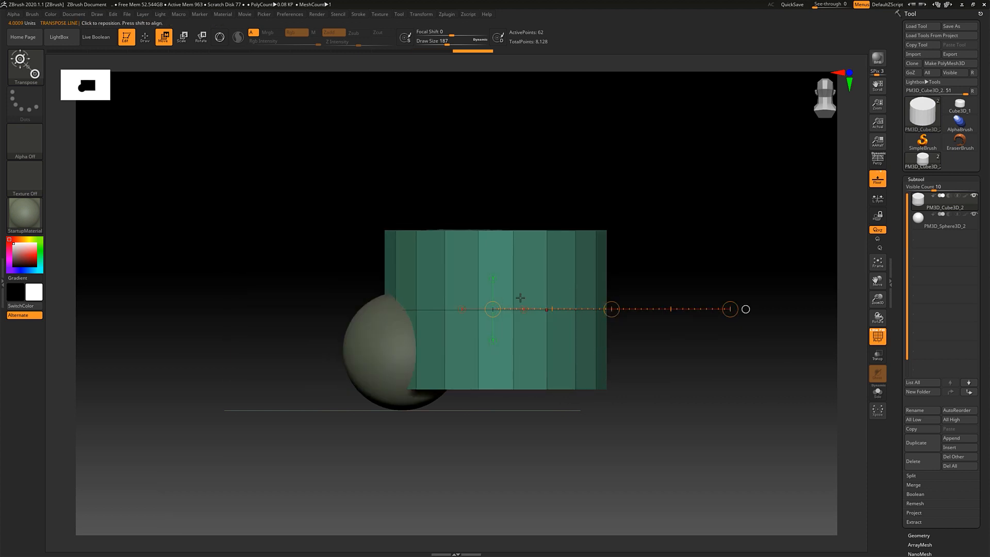
mouse_move(521, 292)
shift+mouse_down()
mouse_move(670, 129)
mouse_move(710, 180)
mouse_move(738, 255)
mouse_move(742, 288)
mouse_move(705, 345)
mouse_move(719, 274)
mouse_move(678, 176)
mouse_move(727, 138)
shift+mouse_up()
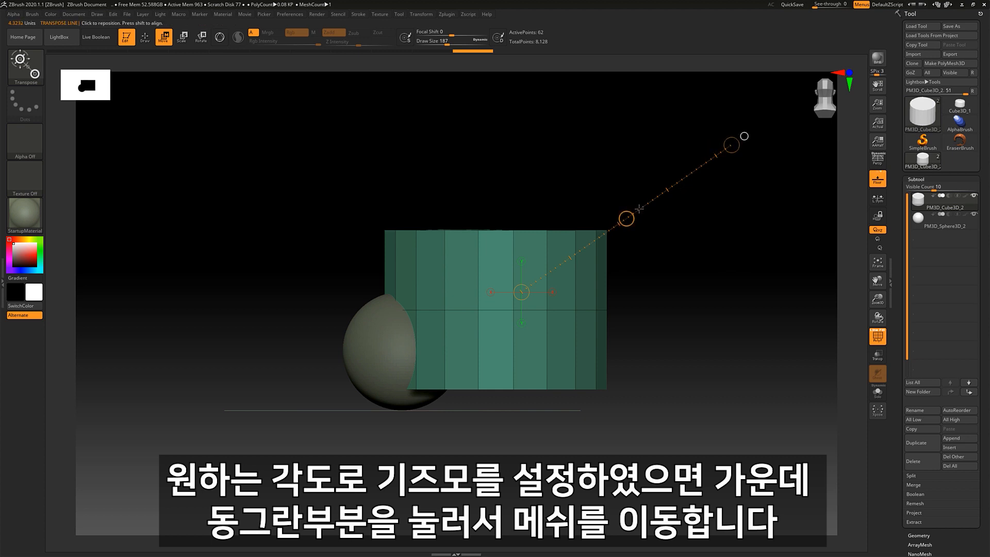
drag(626, 219, 606, 222)
drag(666, 187, 705, 197)
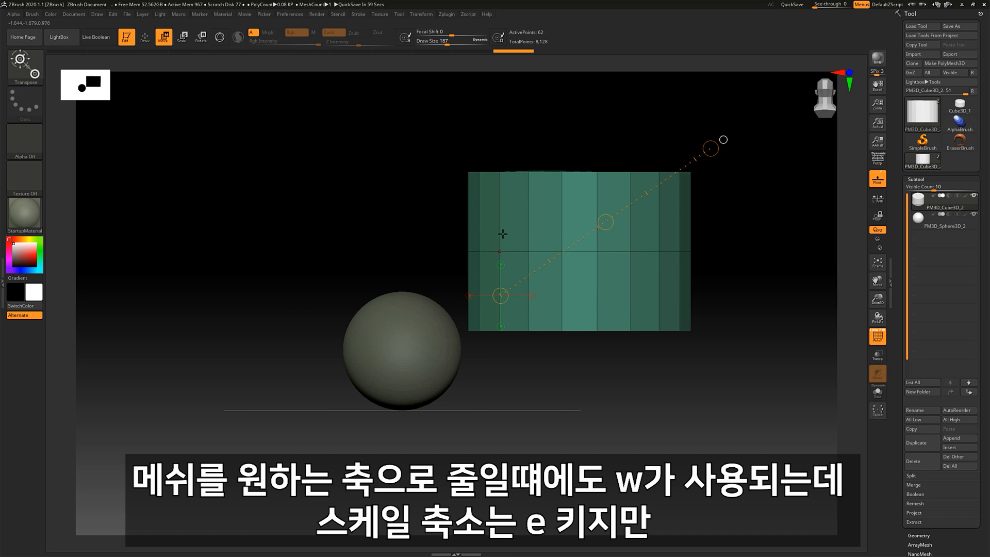
Scale the cylinder down proportionally from its upper-left corner with a new Transpose line.
key(e)
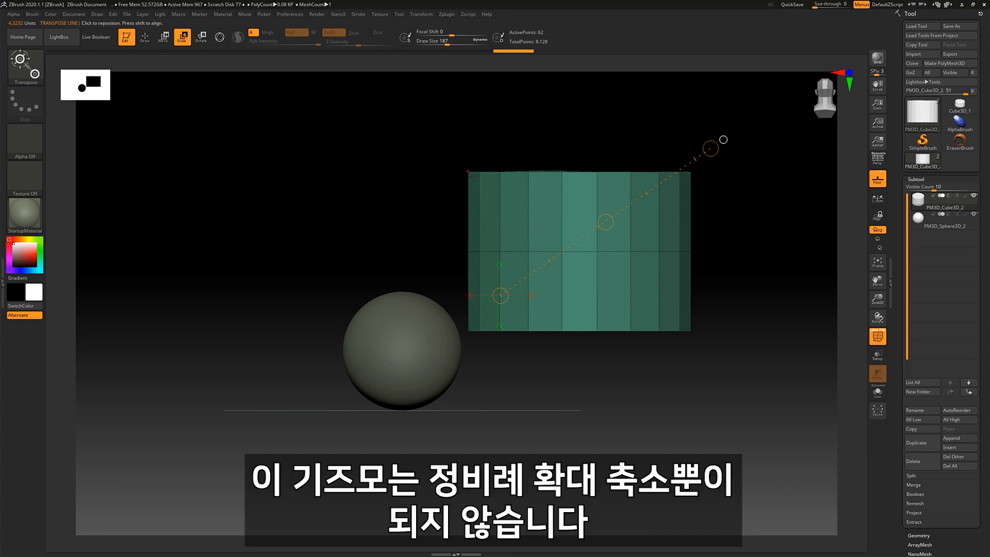
mouse_move(470, 172)
mouse_down()
mouse_move(579, 210)
mouse_move(757, 306)
mouse_move(639, 258)
mouse_move(730, 308)
mouse_move(560, 246)
mouse_move(680, 289)
mouse_move(633, 219)
mouse_up()
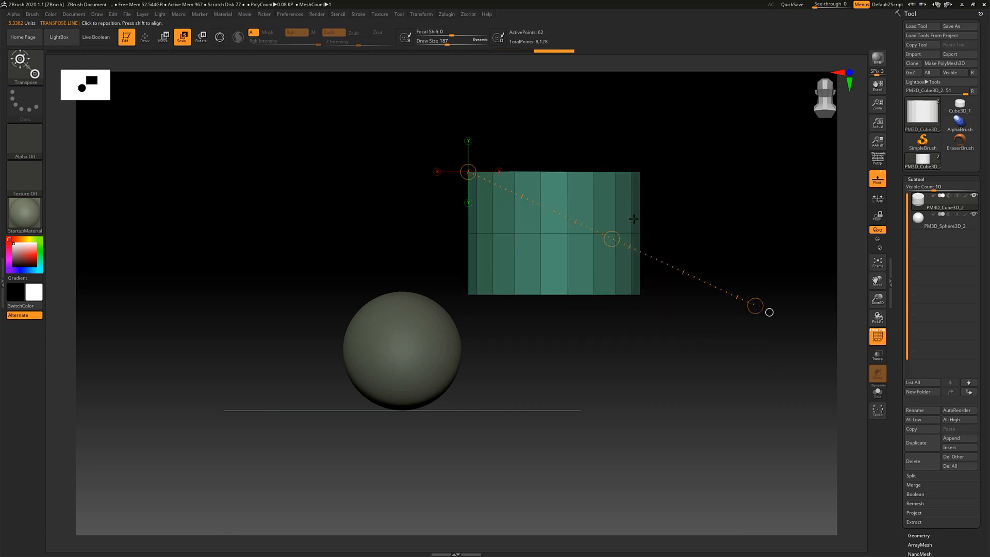
Squash the cylinder horizontally in top view with a Move-mode Transpose line starting at its rim beside the sphere.
mouse_move(633, 218)
shift+right_down()
mouse_move(584, 257)
mouse_move(528, 351)
shift+right_up()
key(w)
mouse_move(421, 241)
shift+mouse_down()
mouse_move(693, 254)
mouse_move(691, 241)
mouse_move(333, 241)
mouse_move(705, 263)
mouse_move(601, 239)
mouse_move(625, 233)
shift+mouse_up()
key(e)
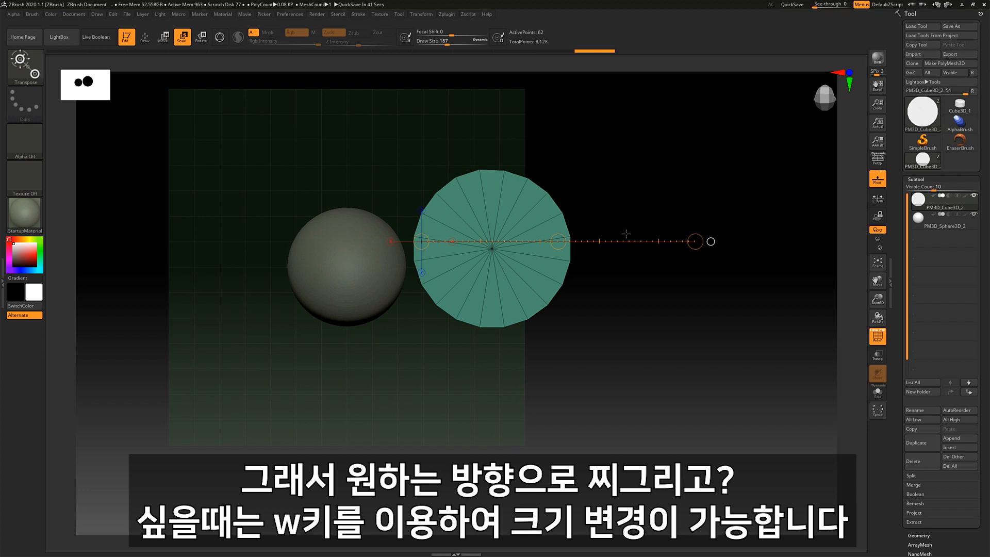
key(w)
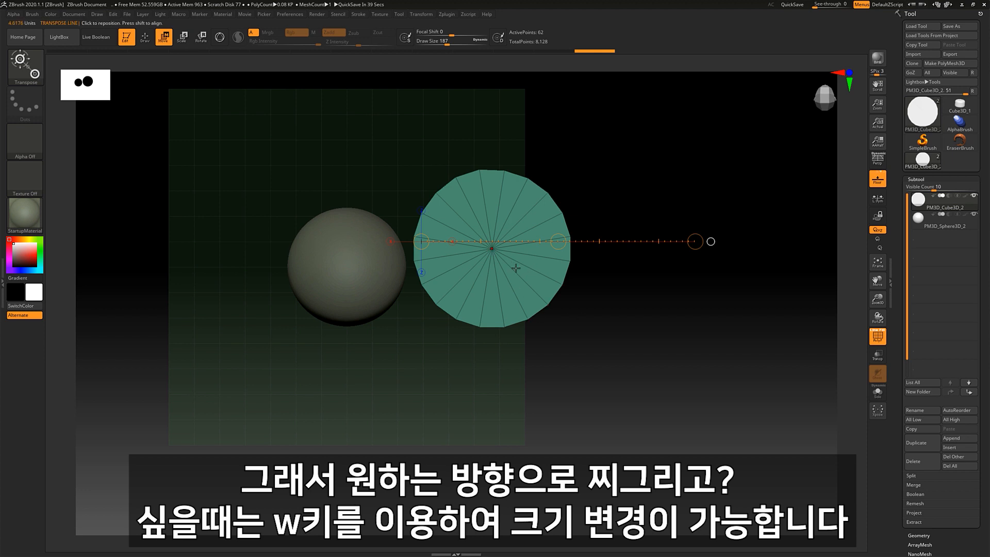
drag(464, 230, 511, 235)
drag(425, 242, 416, 239)
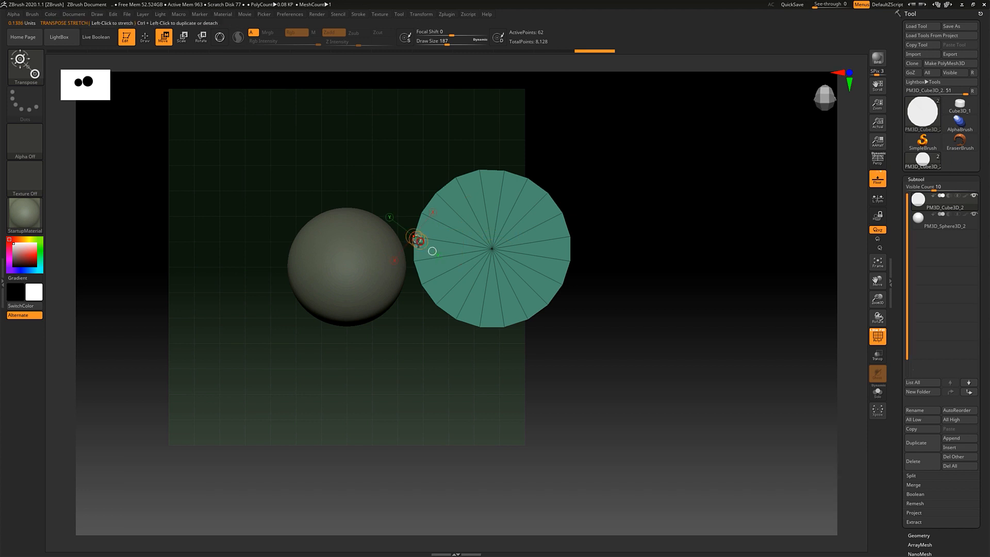
mouse_move(416, 238)
mouse_down()
mouse_move(604, 220)
mouse_move(753, 251)
mouse_move(664, 239)
mouse_move(782, 245)
mouse_move(508, 246)
mouse_move(752, 238)
mouse_move(701, 248)
mouse_up()
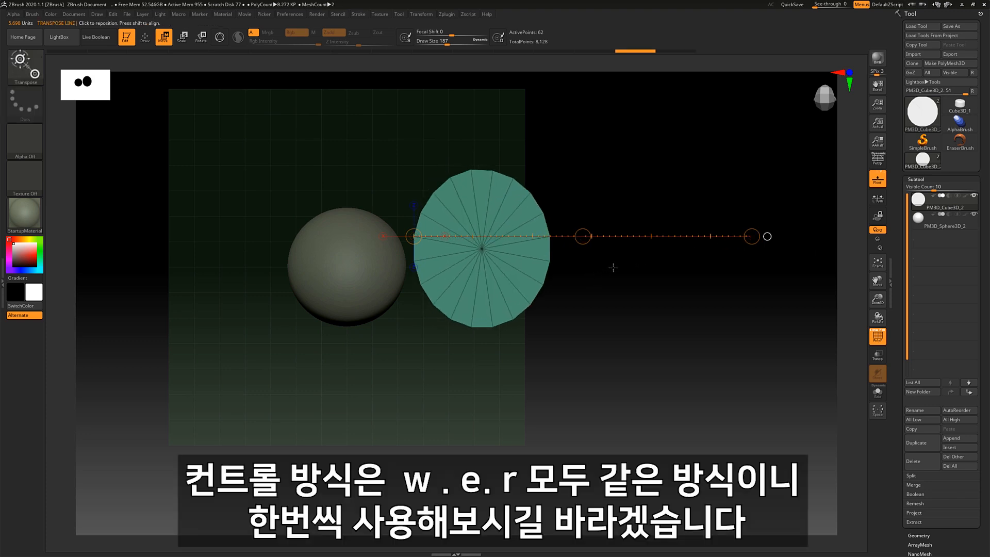
Cycle through the transform modes to Rotate and lay a horizontal Transpose line outward from the squashed cylinder's centre.
key(e)
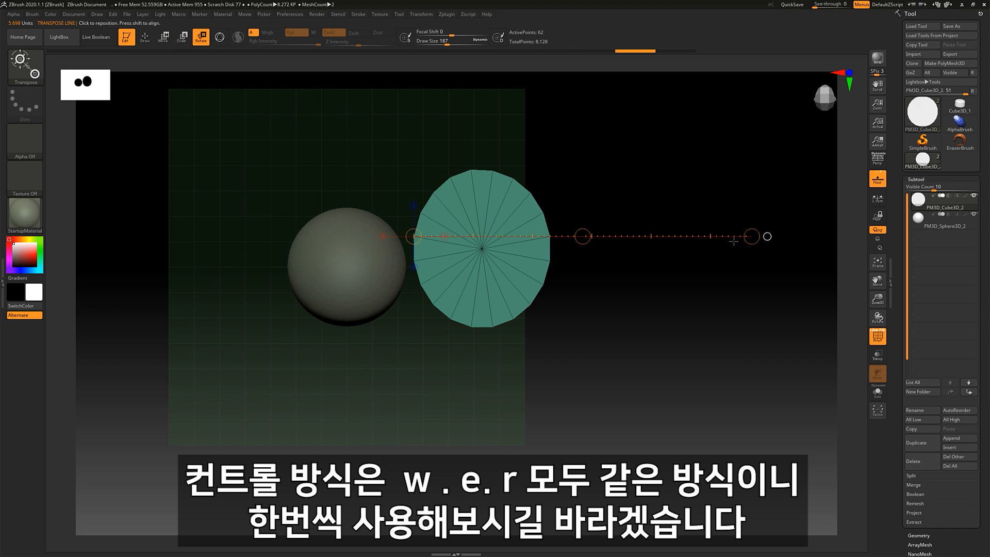
key(r)
key(w)
key(e)
key(r)
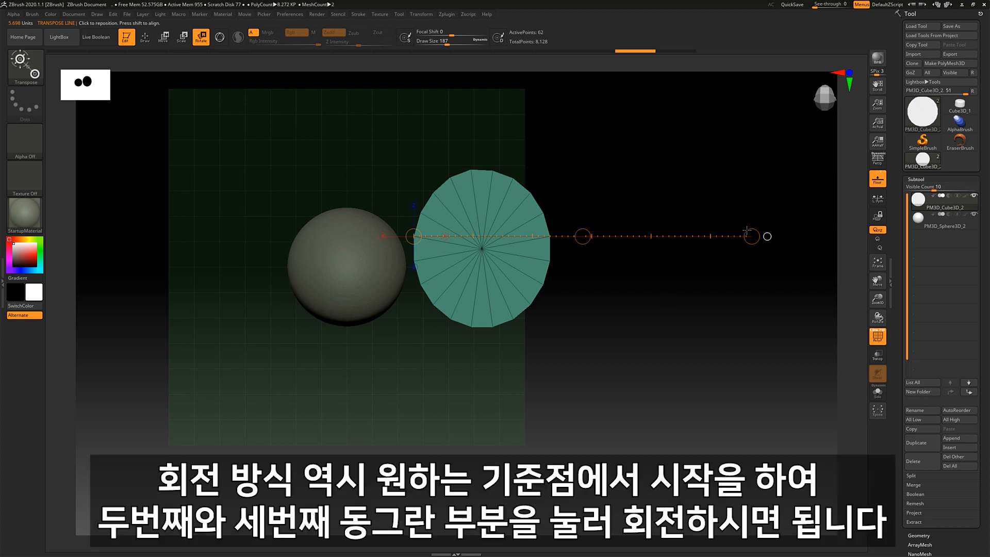
drag(482, 248, 723, 257)
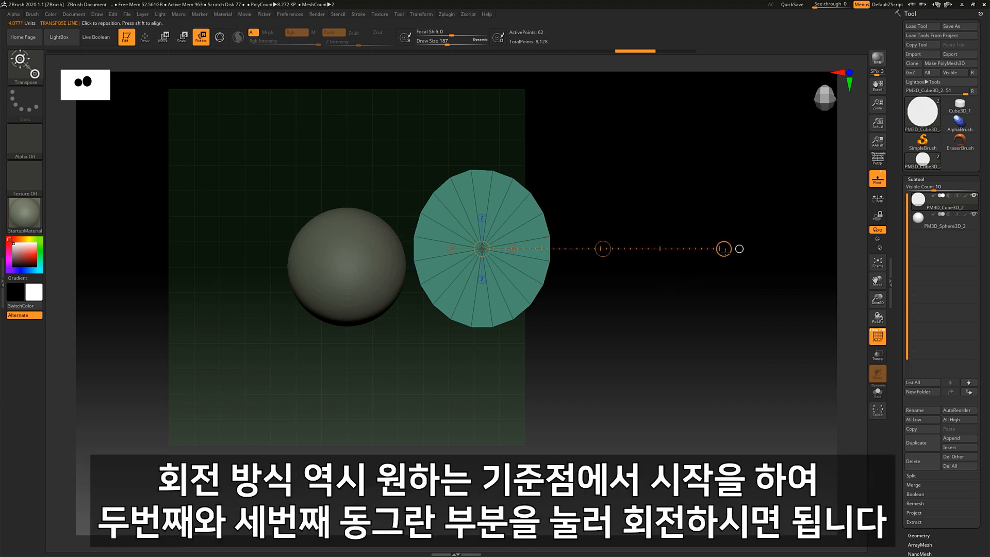
Scale and rotate the squashed cylinder around its centre with the Transpose line.
key(e)
drag(721, 275, 645, 264)
key(r)
mouse_move(558, 233)
mouse_down()
mouse_move(646, 233)
mouse_move(427, 366)
mouse_move(656, 265)
mouse_move(667, 274)
mouse_move(656, 263)
mouse_up()
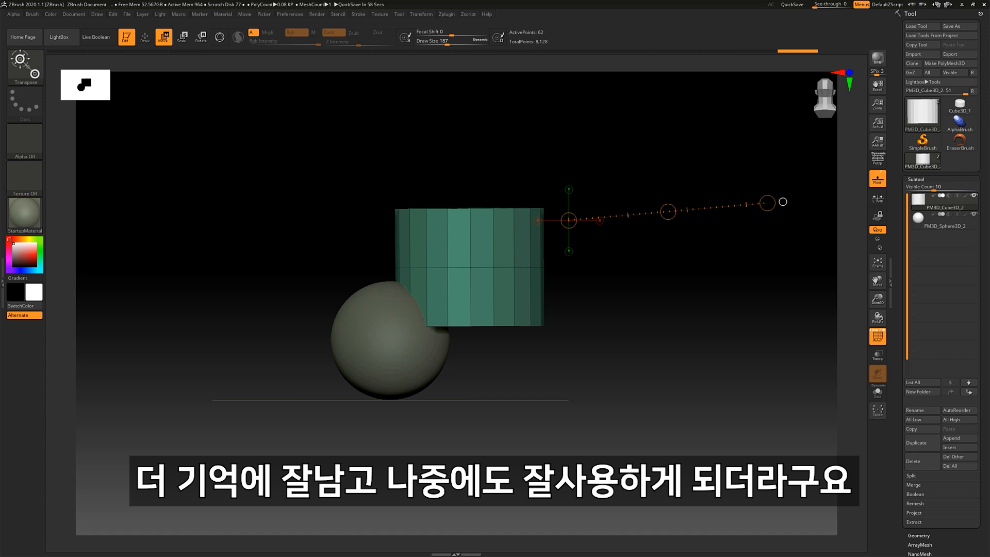
drag(599, 313, 593, 287)
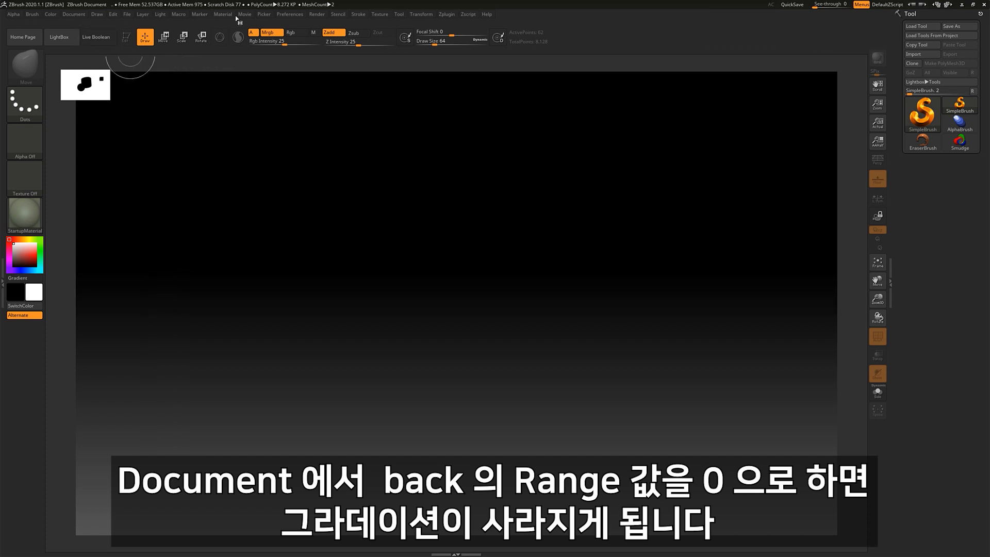
Remove the document's background gradient by setting Range to 0, and save the document as the startup document.
click(76, 15)
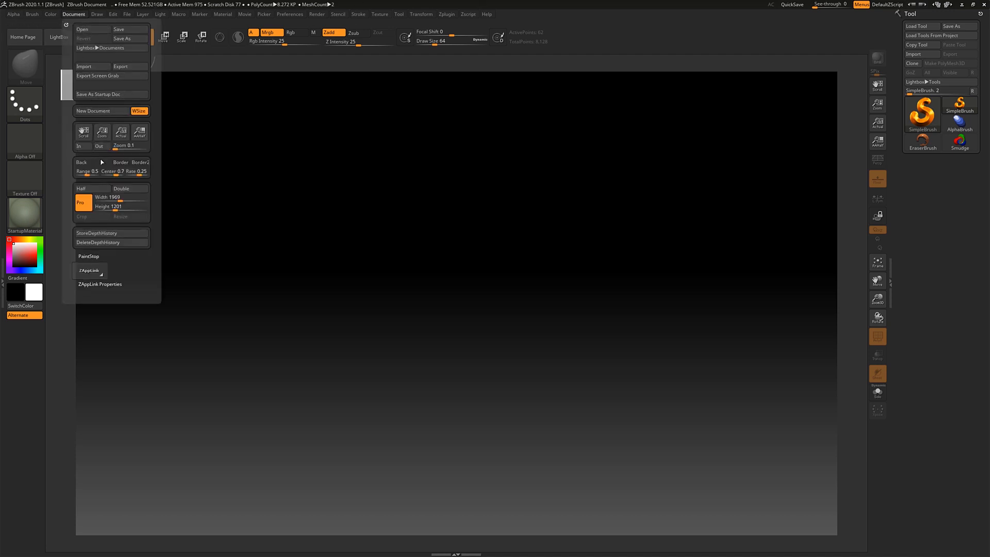
drag(88, 171, 69, 176)
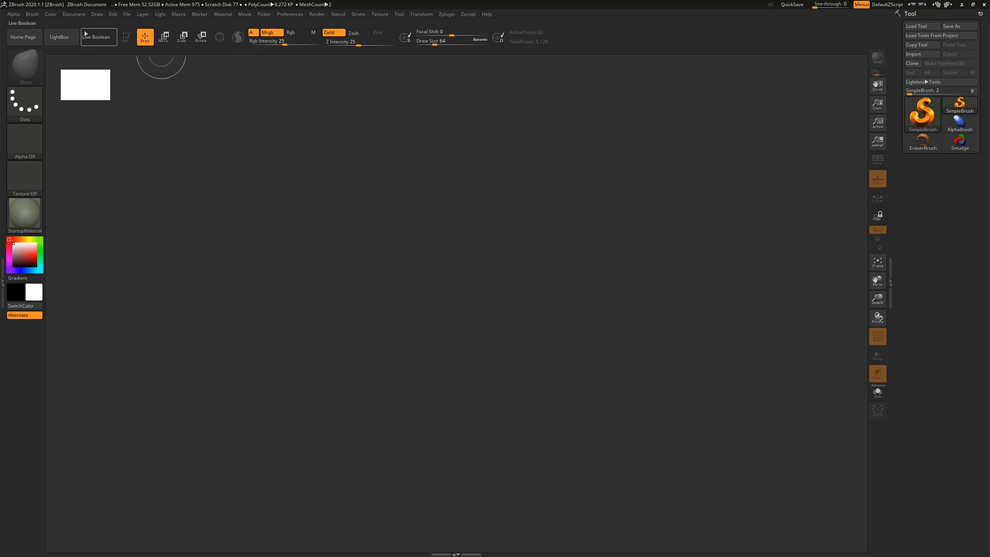
click(76, 15)
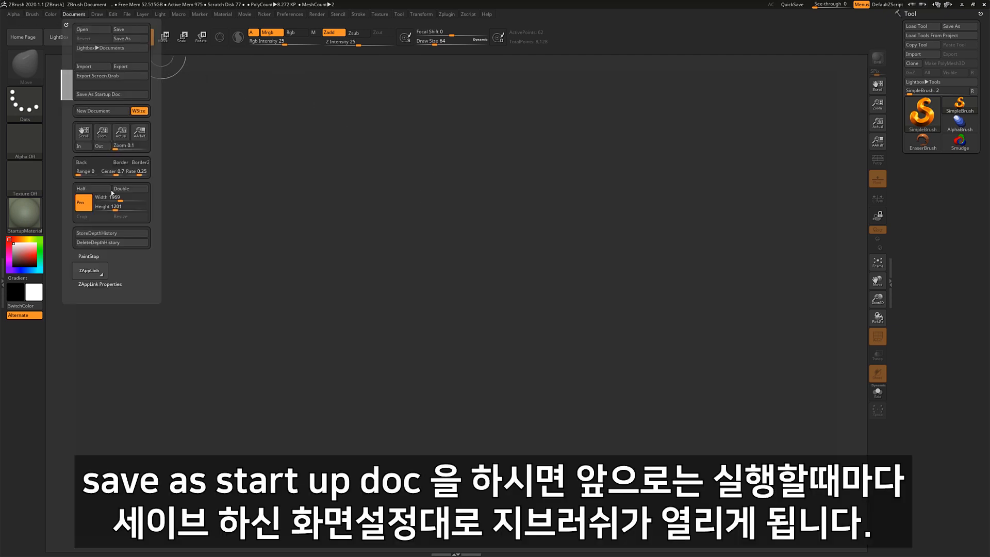
click(116, 95)
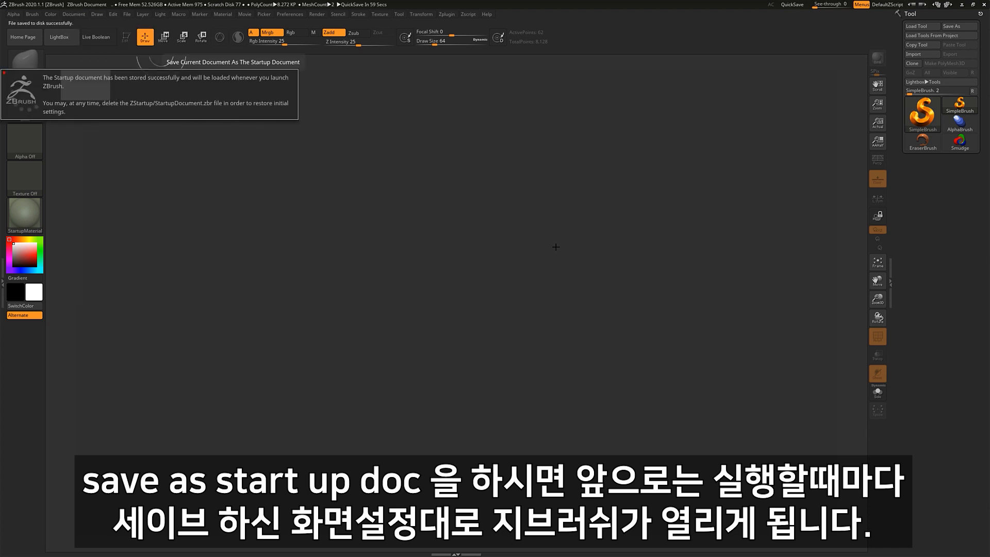
click(552, 228)
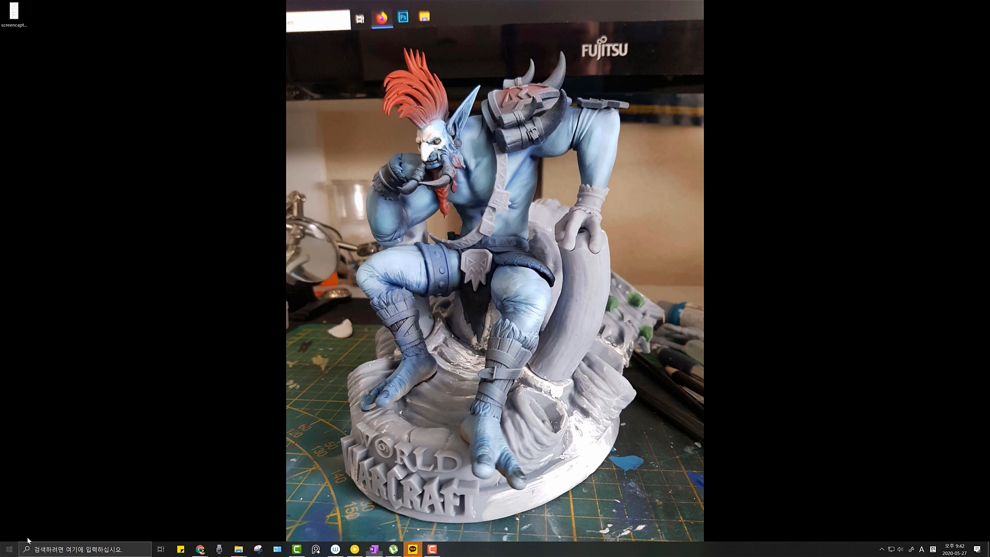
Launch ZBrush 2020 again from Windows and hide the LightBox browser.
click(8, 548)
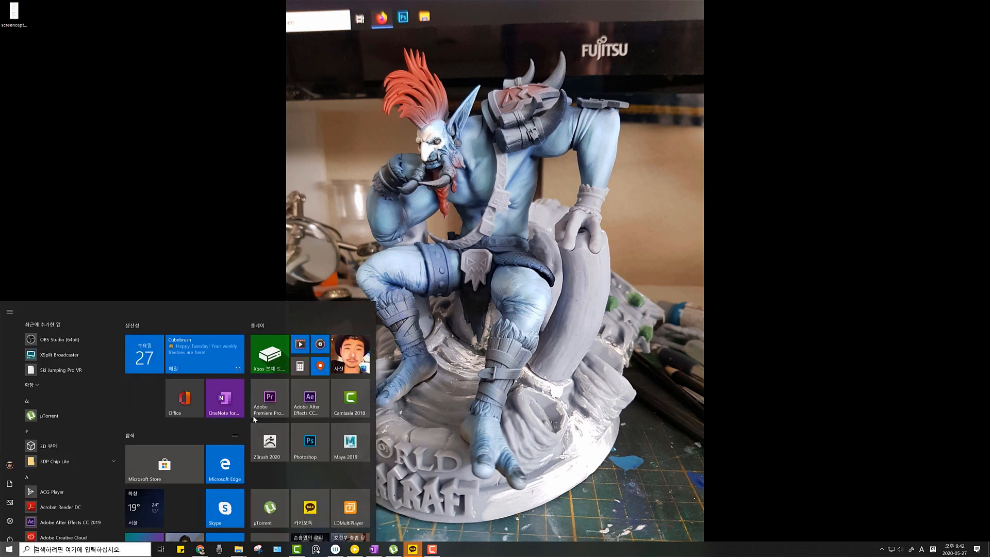
click(266, 418)
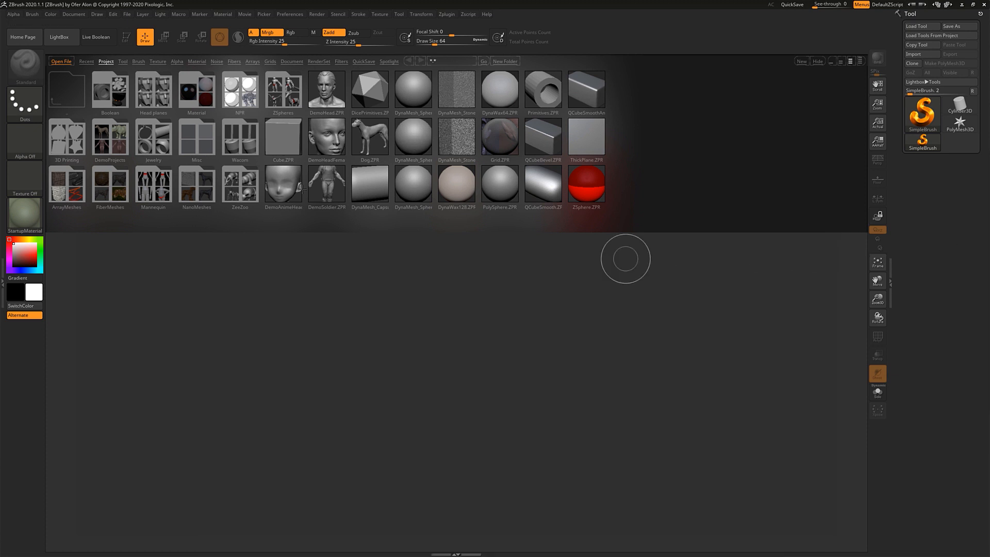
click(59, 36)
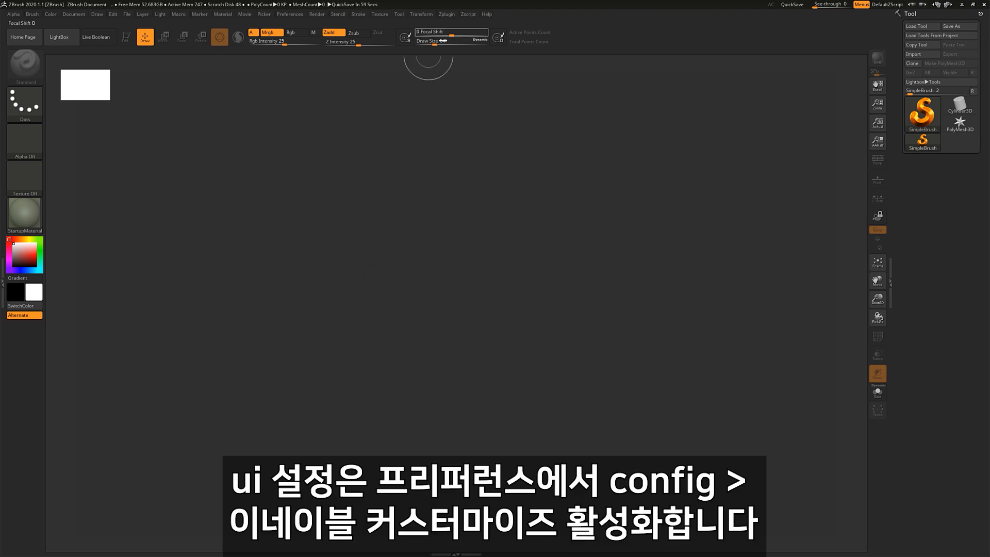
Enable interface customization and copy the Enable Customize button into the area below the canvas.
click(290, 14)
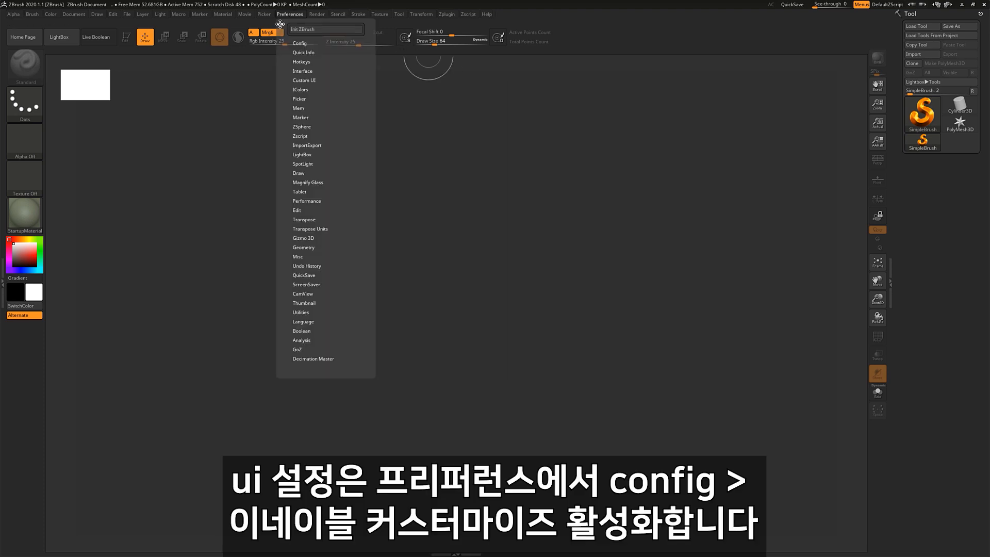
click(299, 44)
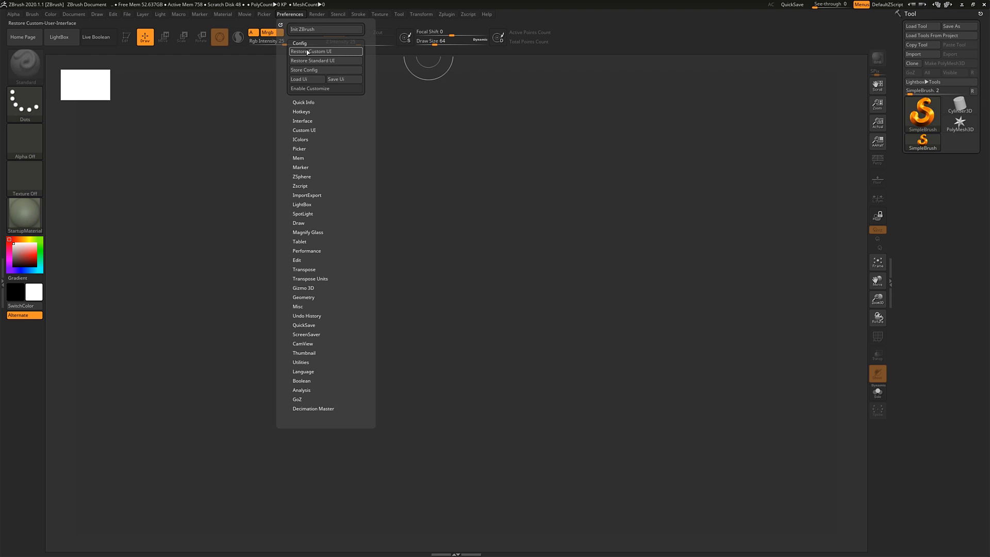
click(318, 90)
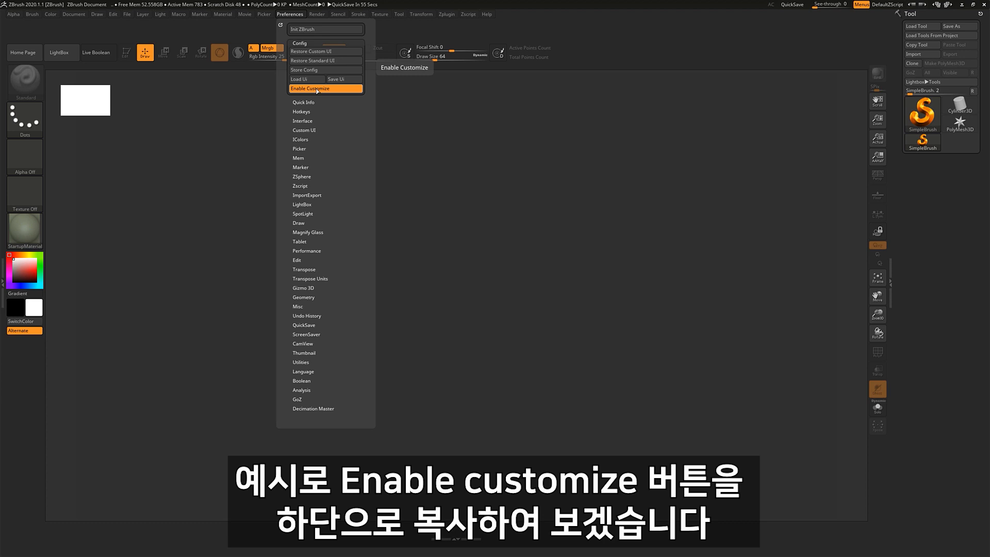
ctrl+alt+drag(317, 89, 829, 527)
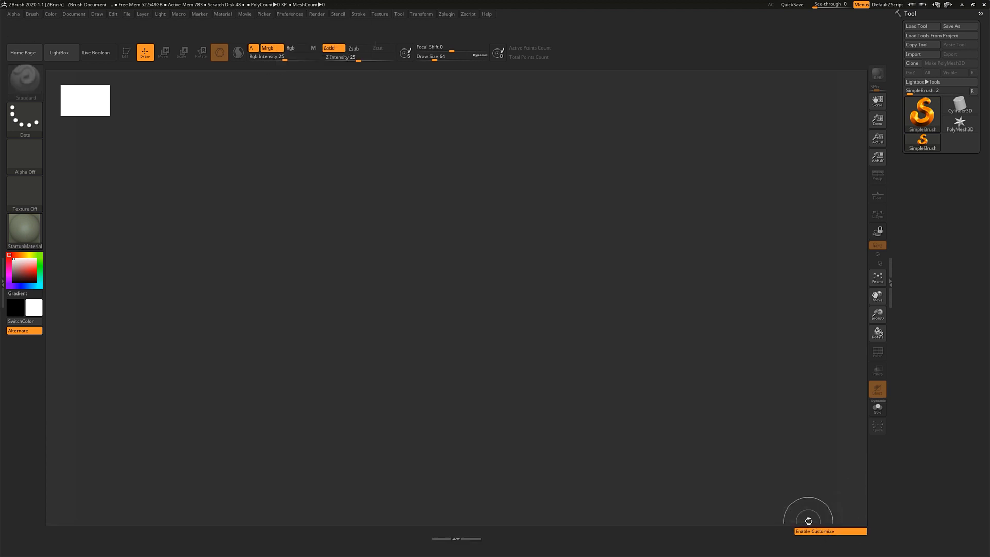
Test the copied Enable Customize button by toggling customization off and on, and leave customization off.
click(399, 14)
click(290, 14)
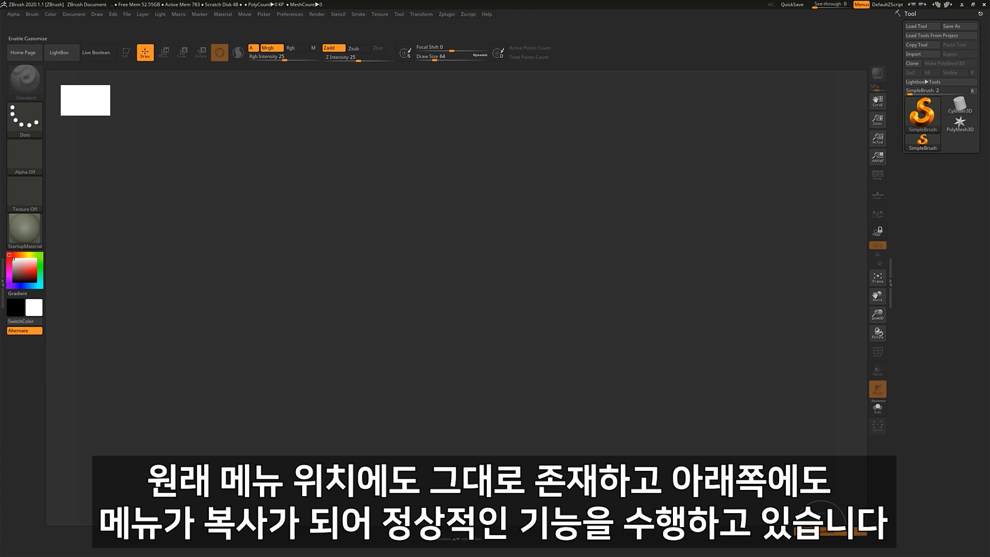
click(824, 532)
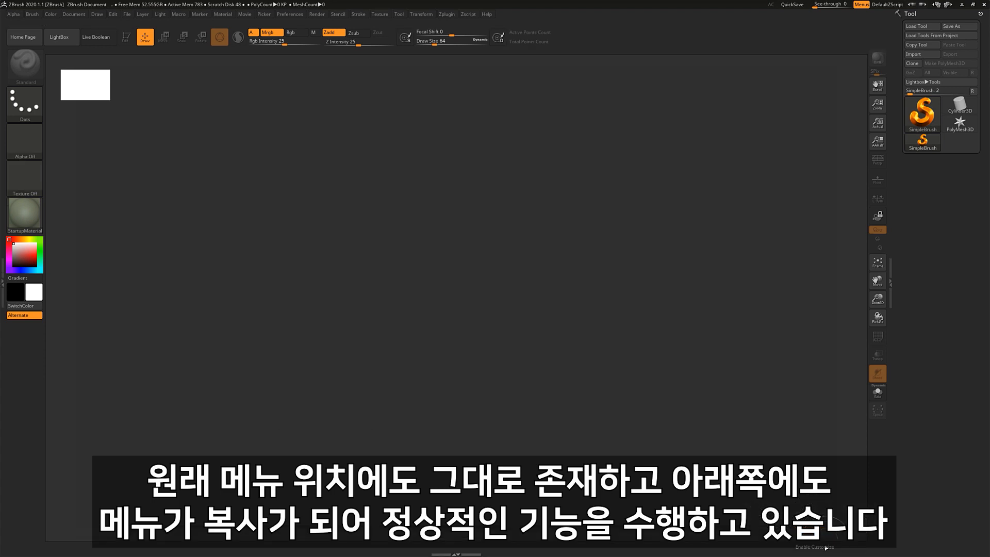
click(825, 548)
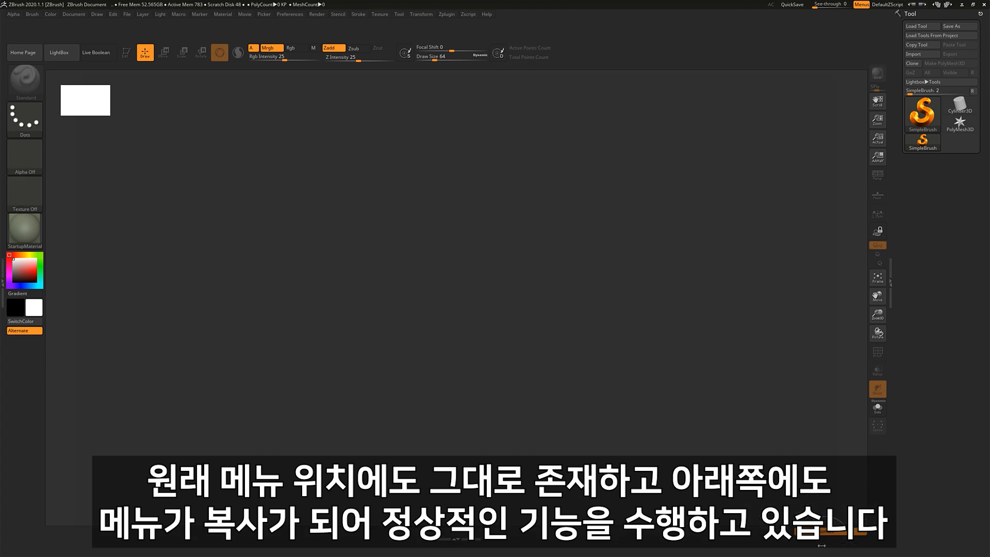
click(825, 532)
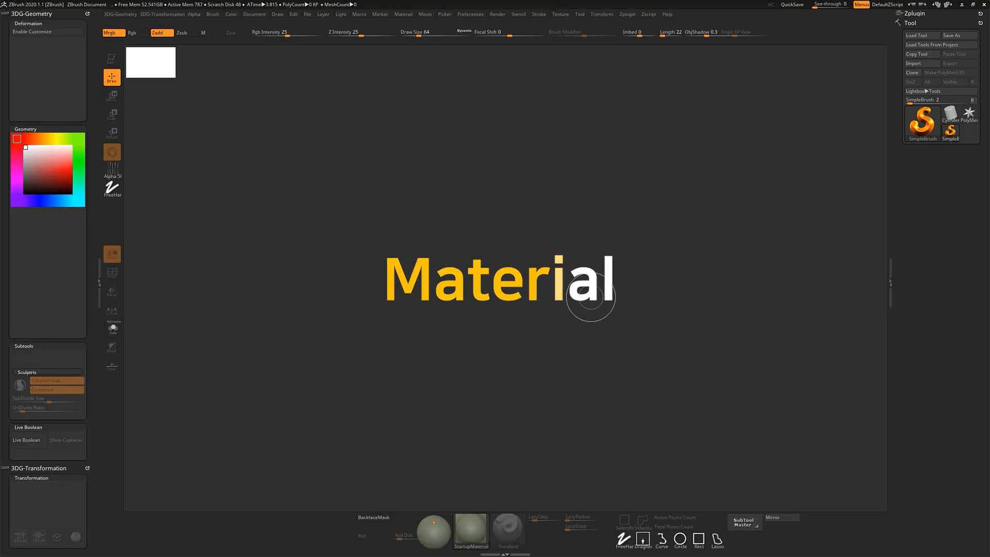
Convert a Sphere3D to a PolyMesh3D, draw it on the canvas and enter Edit mode.
click(922, 123)
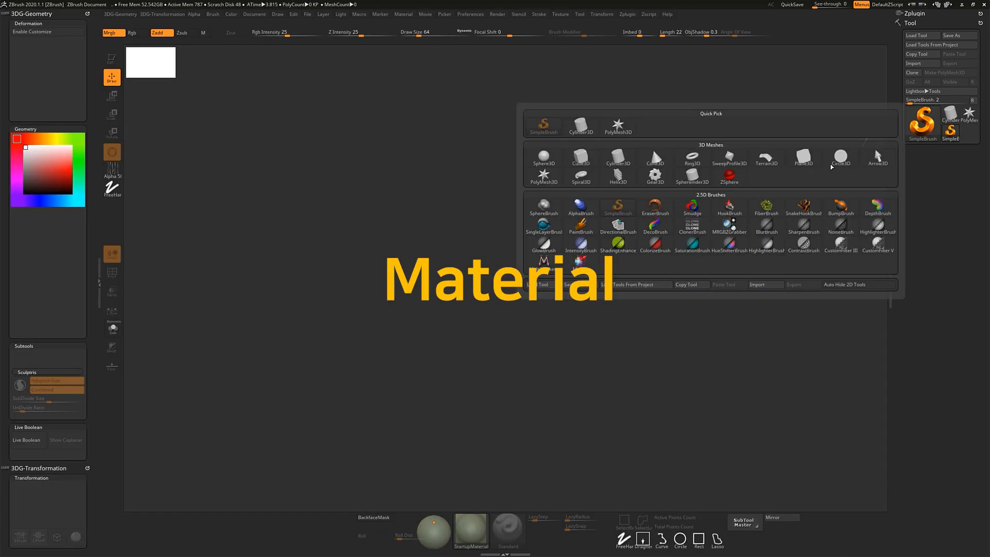
click(581, 157)
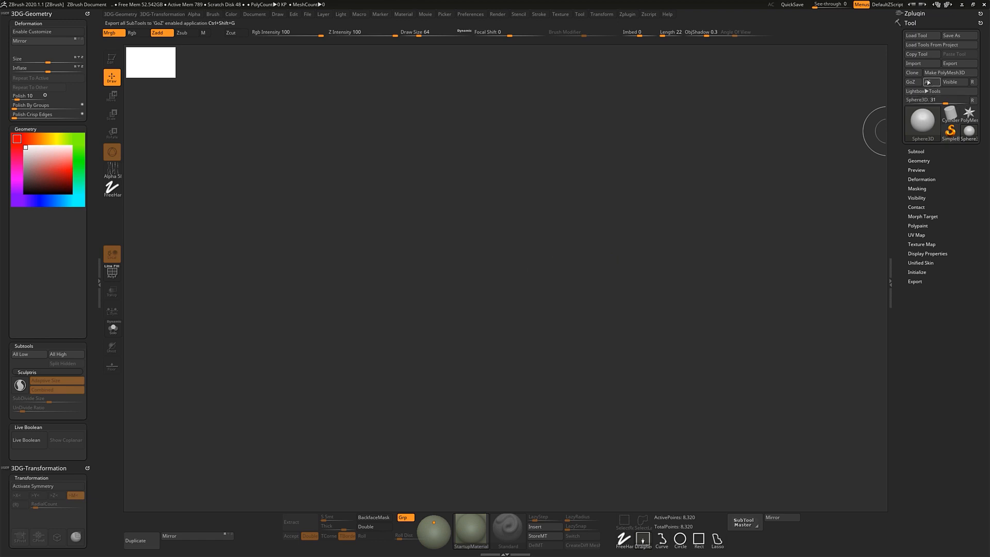
click(944, 73)
drag(555, 202, 671, 289)
key(t)
key(f)
key(shift+f)
key(shift+f)
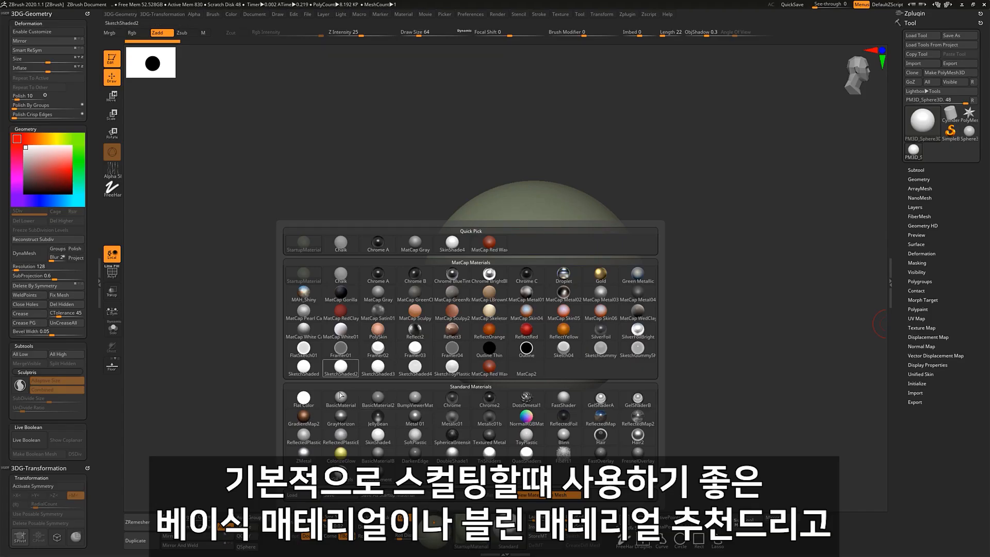
Try BasicMaterial and then the Blinn material on the sphere.
click(341, 399)
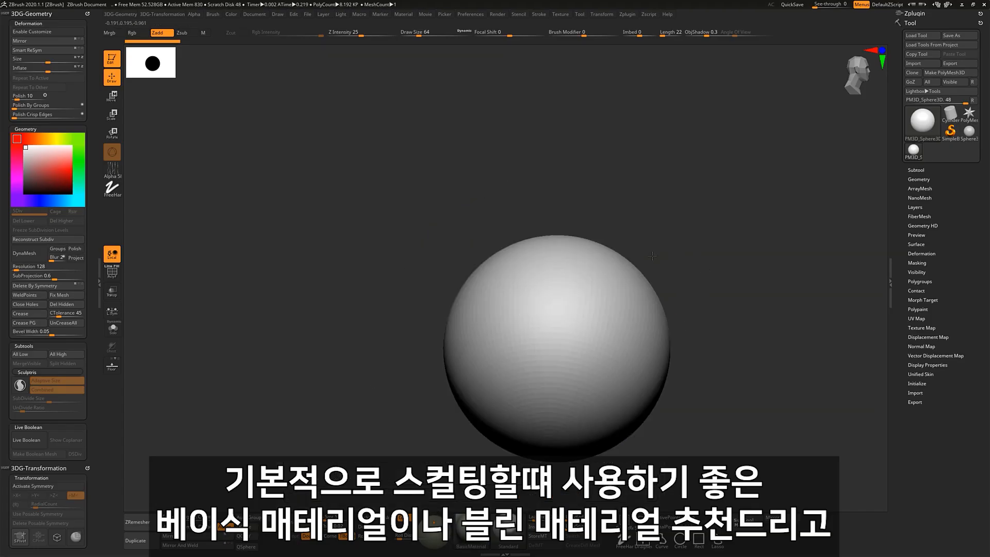
mouse_move(728, 342)
alt+mouse_down()
mouse_move(709, 294)
mouse_move(637, 294)
mouse_move(549, 268)
alt+mouse_up()
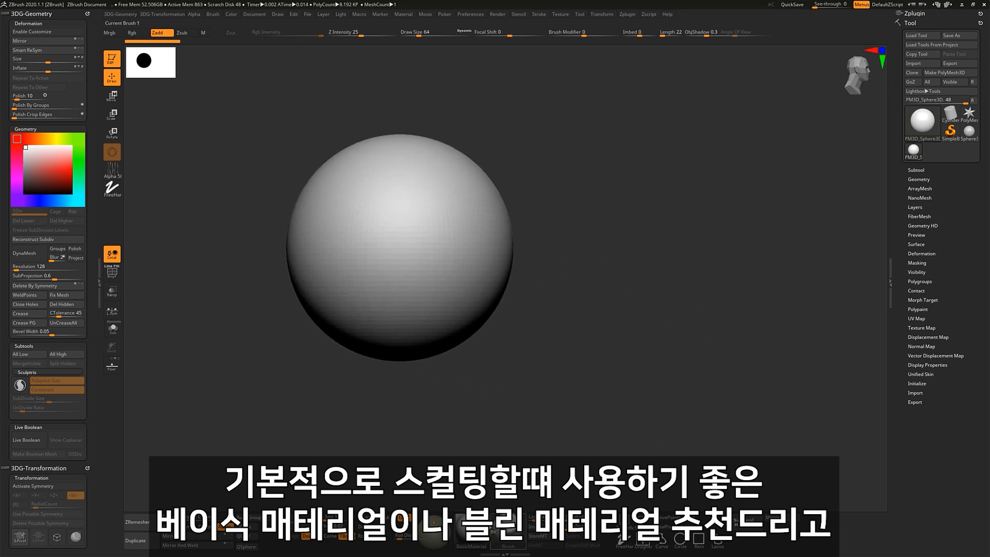
click(471, 529)
click(471, 529)
click(471, 529)
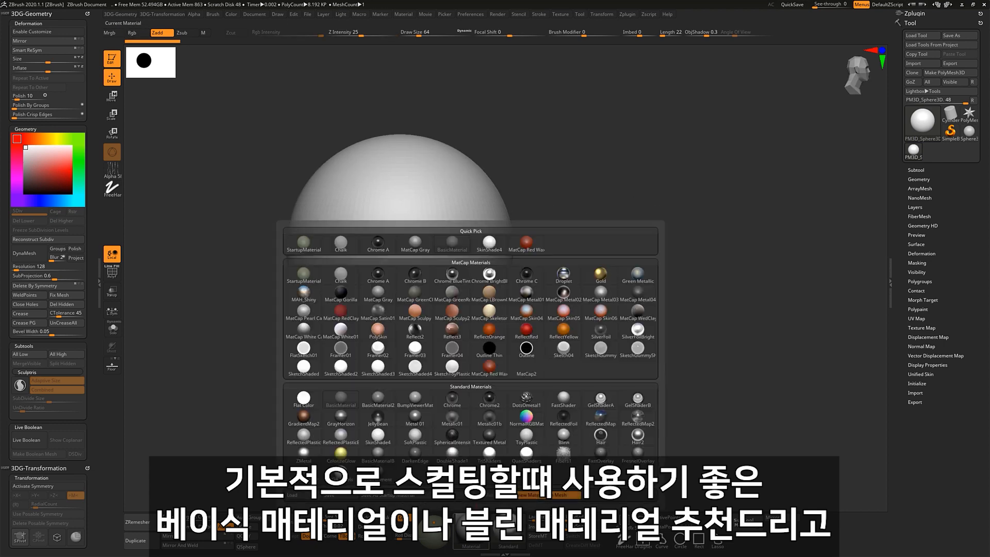
click(563, 435)
alt+drag(451, 433, 515, 390)
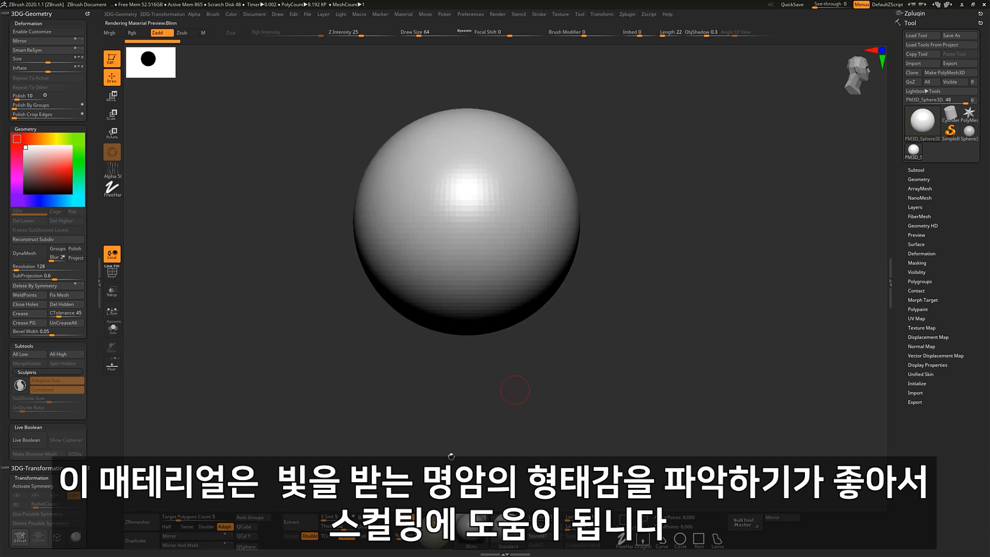
Move the light to the front of the sphere and back toward its upper side using the material preview.
click(445, 524)
click(439, 532)
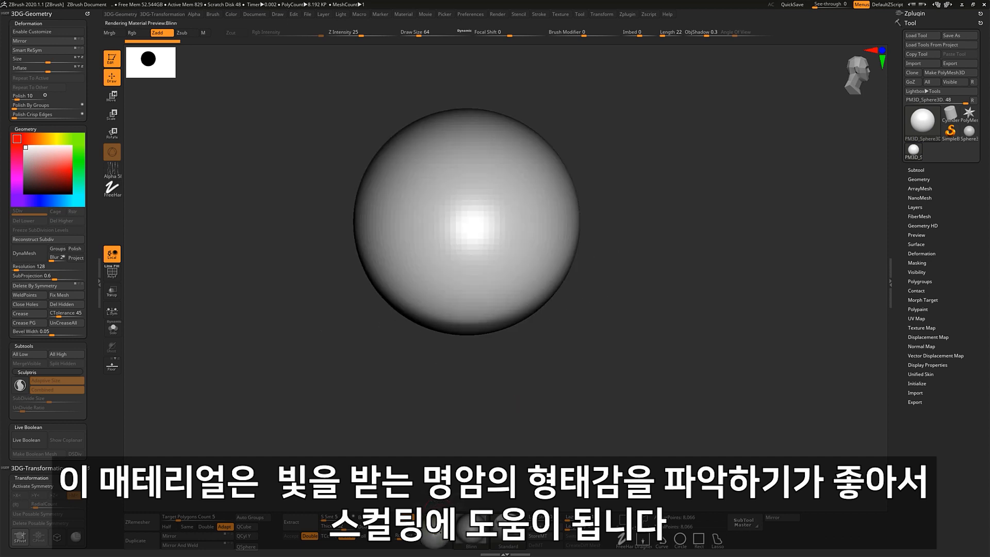
mouse_move(440, 532)
mouse_down()
mouse_move(431, 526)
mouse_move(438, 521)
mouse_up()
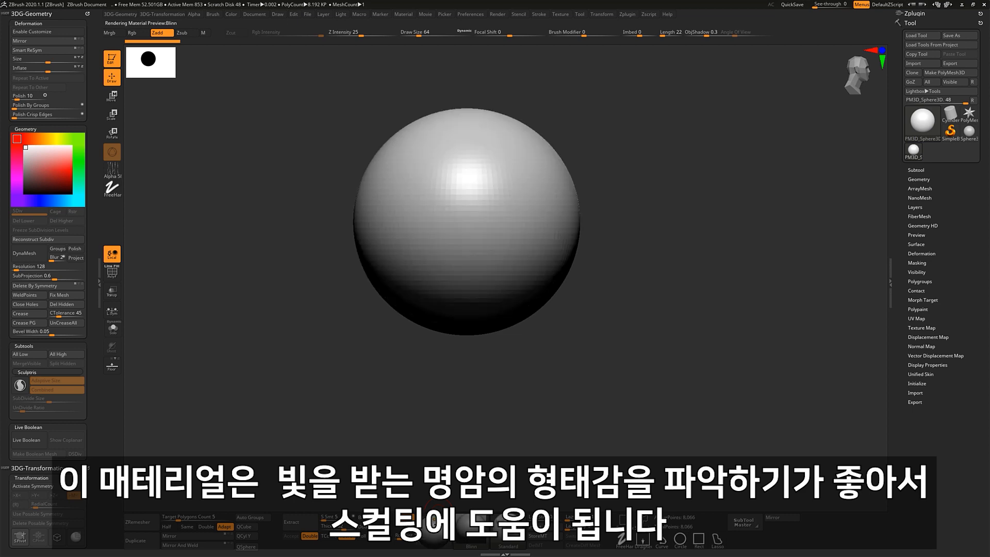
alt+drag(396, 315, 412, 334)
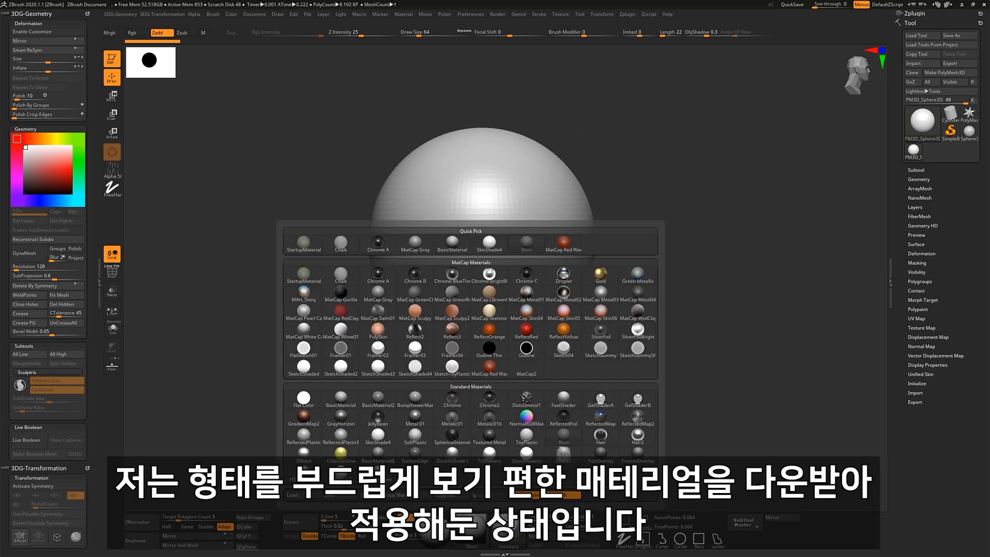
Apply the StartupMaterial to the sphere.
click(479, 535)
click(306, 276)
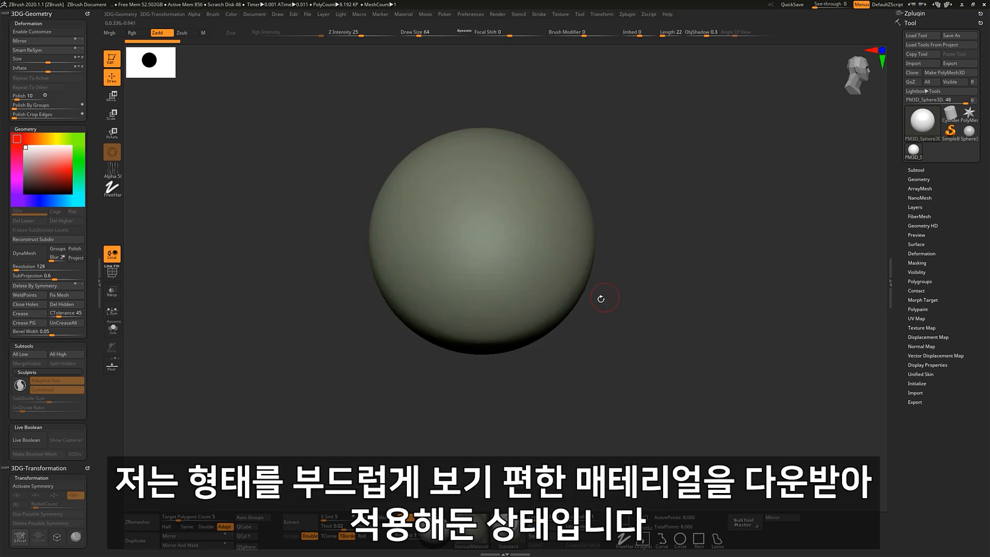
mouse_move(600, 299)
alt+mouse_down()
mouse_move(617, 292)
mouse_move(630, 253)
mouse_move(584, 292)
alt+mouse_up()
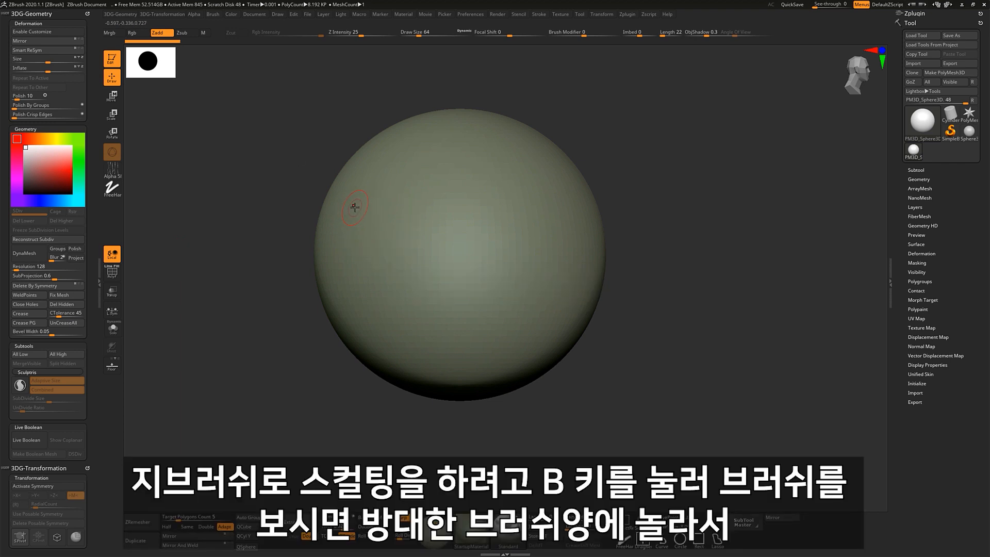
Filter the sculpting brushes to those starting with S and select the Standard brush, then repeat the selection quickly.
key(b)
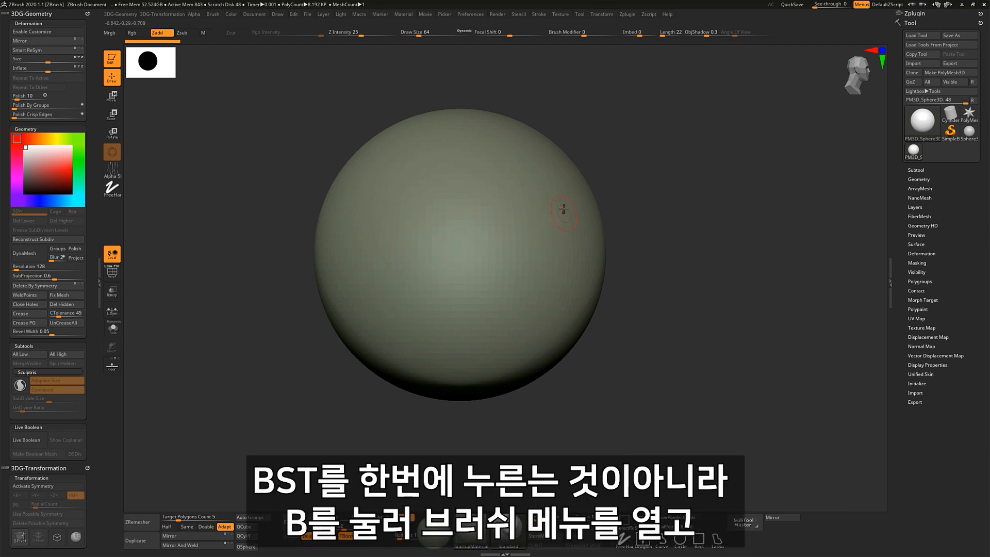
key(b)
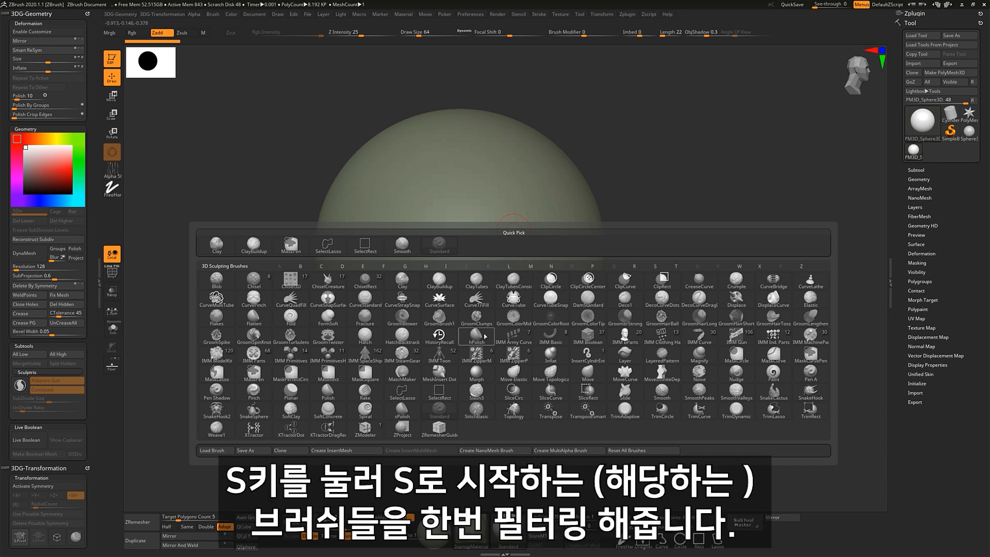
key(s)
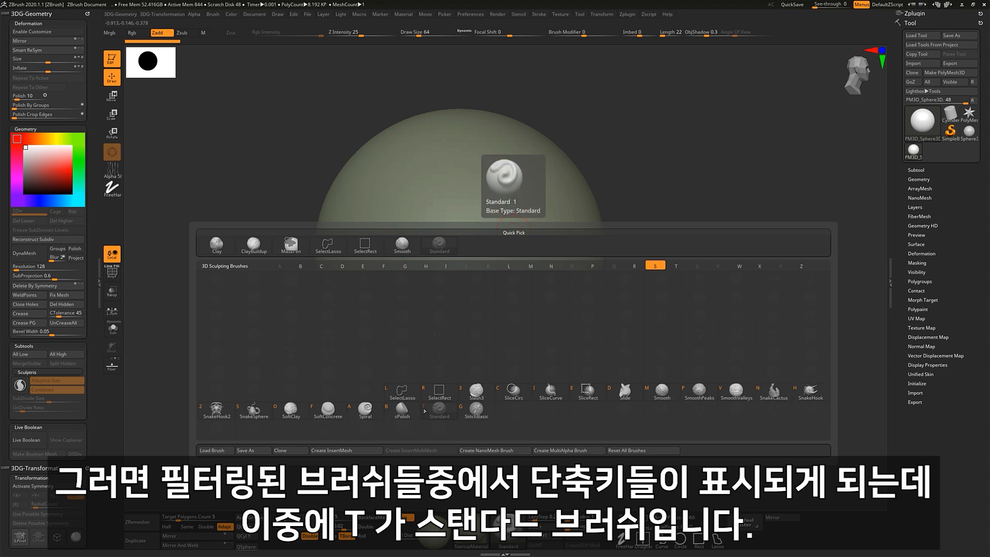
key(t)
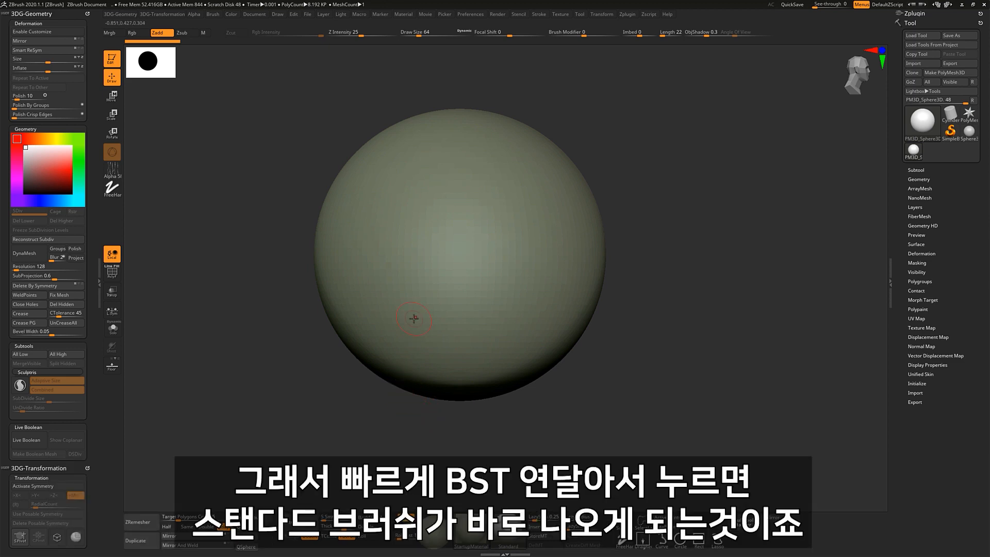
key(b)
key(s)
key(t)
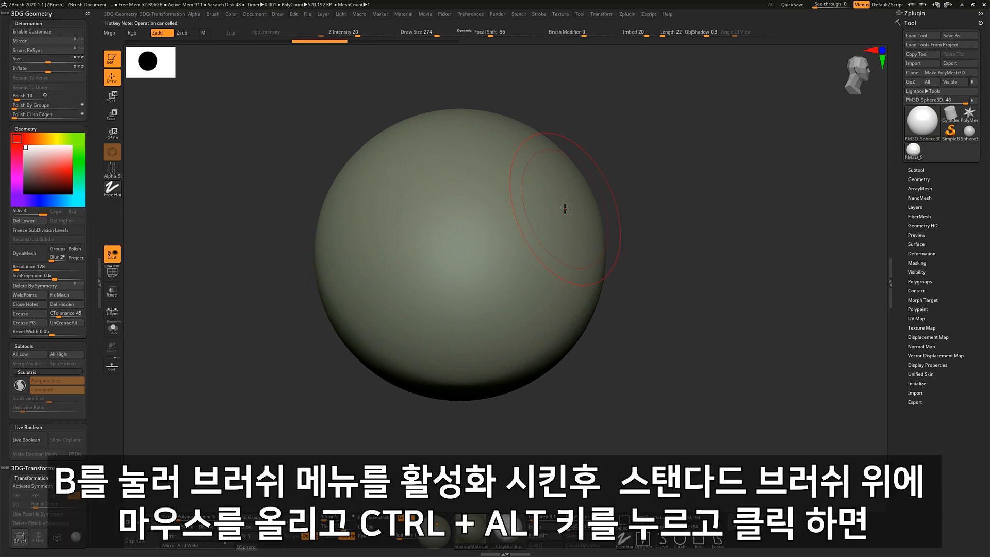
Assign the custom hotkey 1 to the Standard brush.
key(b)
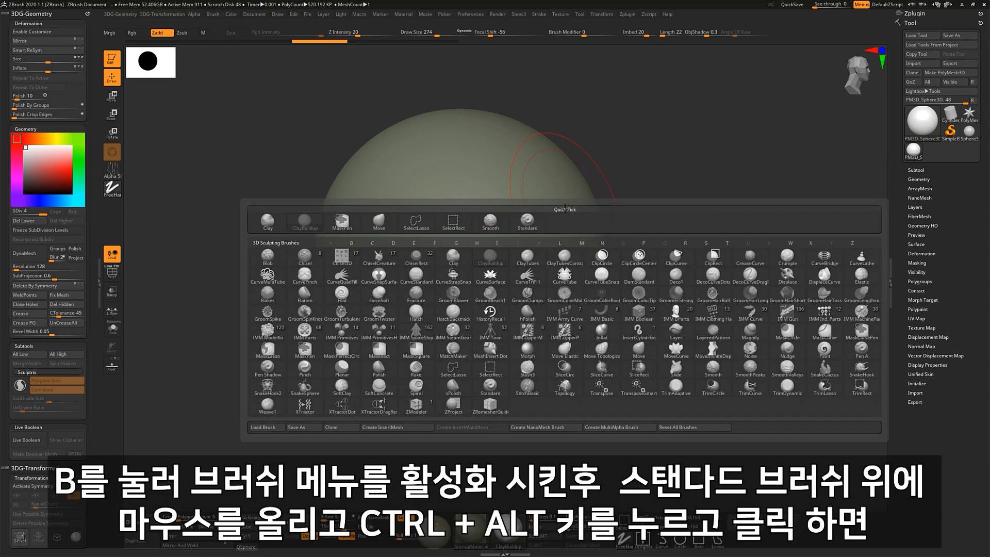
key(ctrl)
ctrl+alt+click(491, 393)
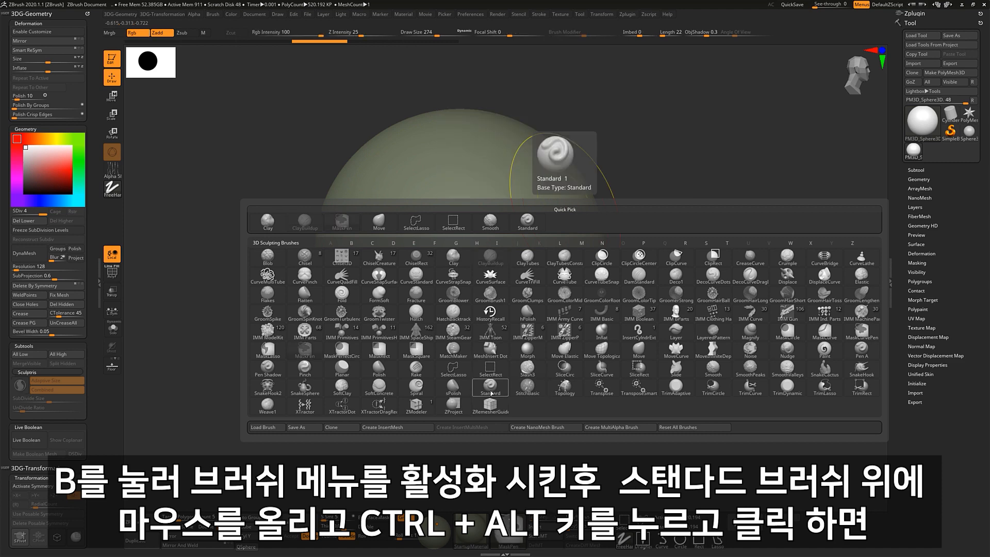
ctrl+alt+click(491, 393)
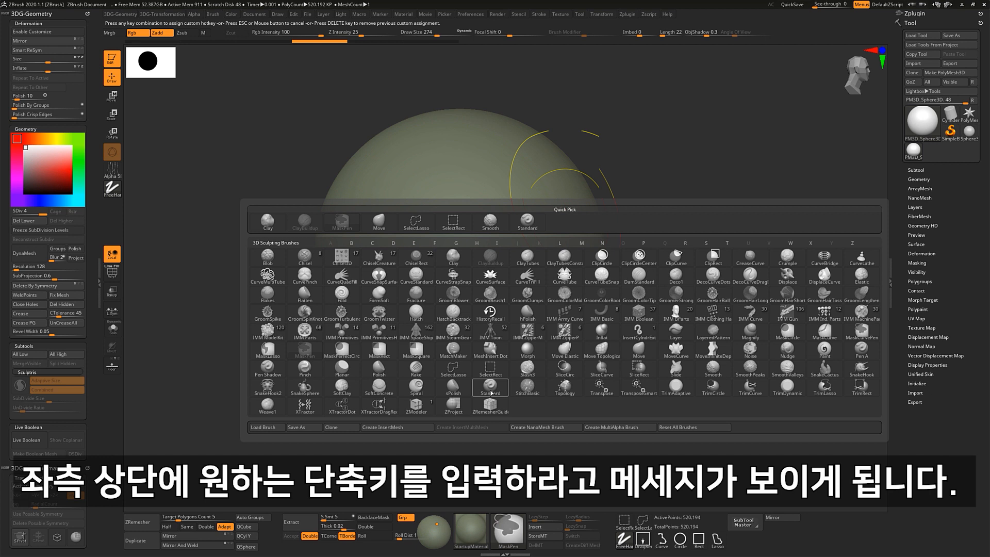
key(1)
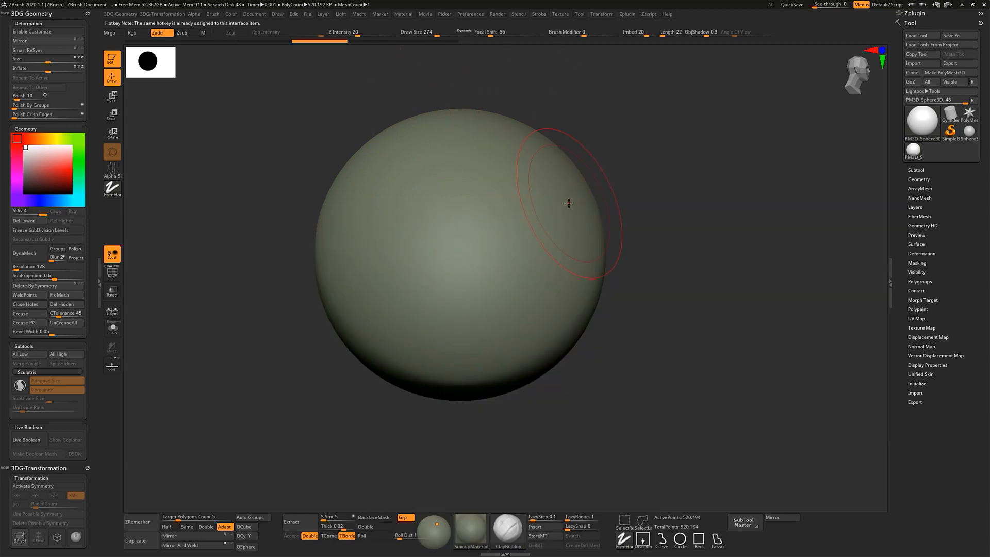
Switch to the Move Elastic brush and return to Standard with its custom hotkey, then reselect Standard among the S-filtered brushes.
key(b)
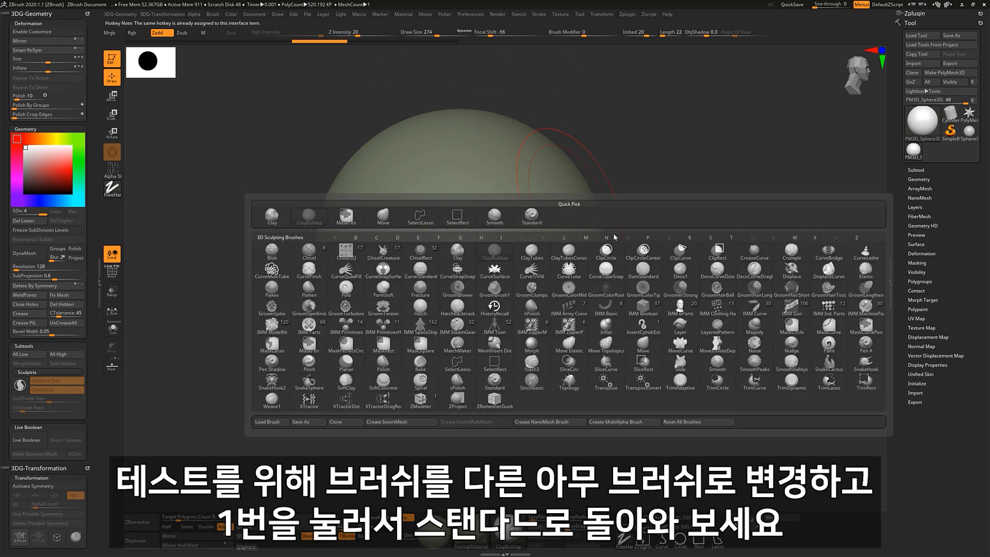
click(575, 350)
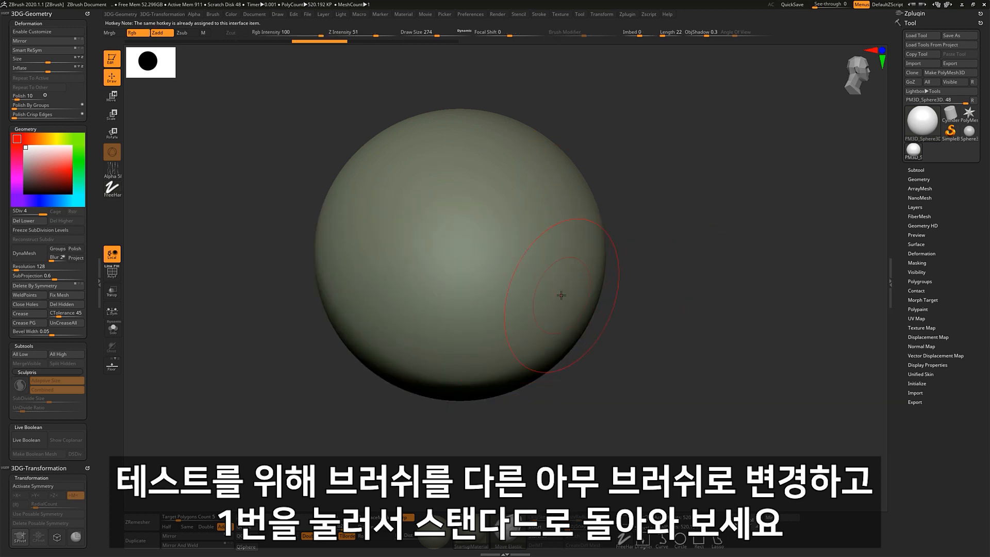
key(1)
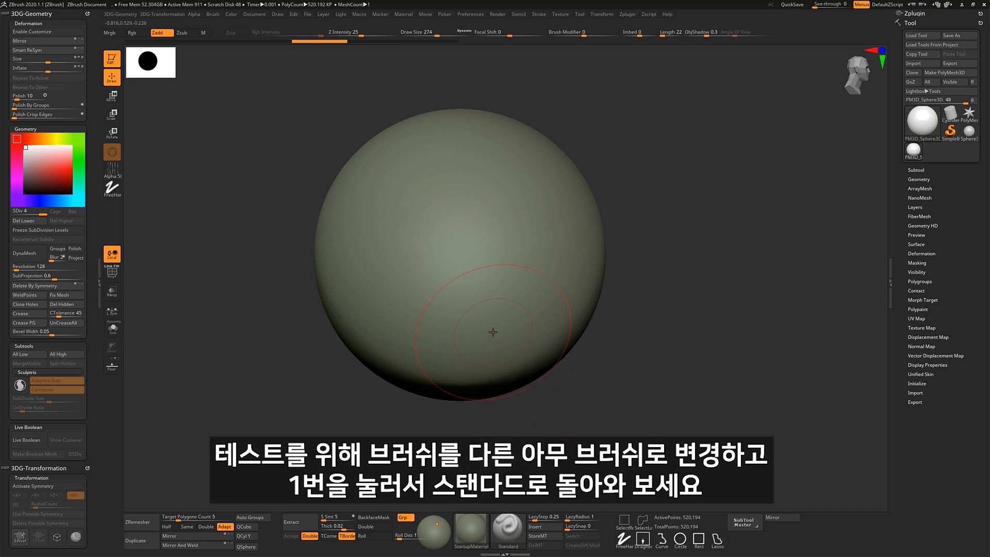
key(b)
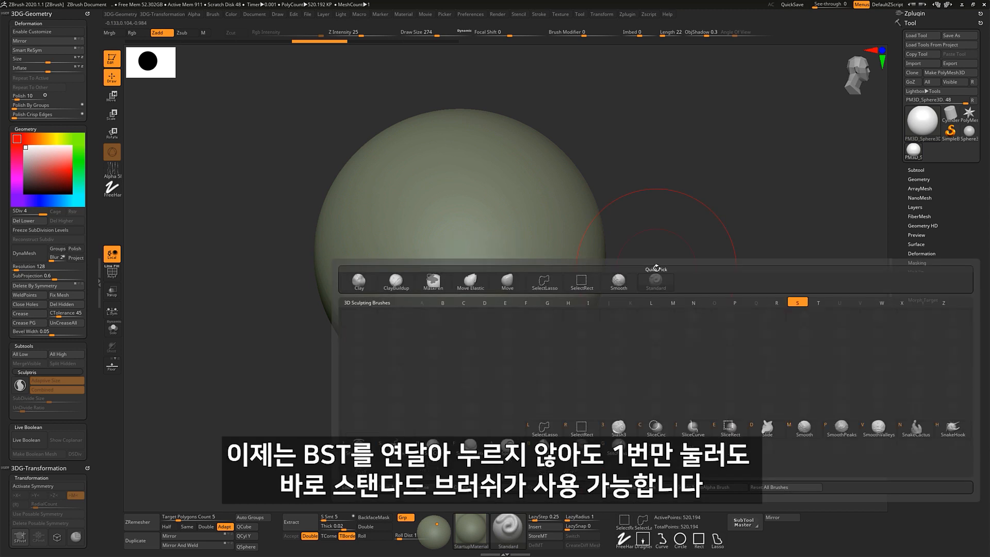
key(t)
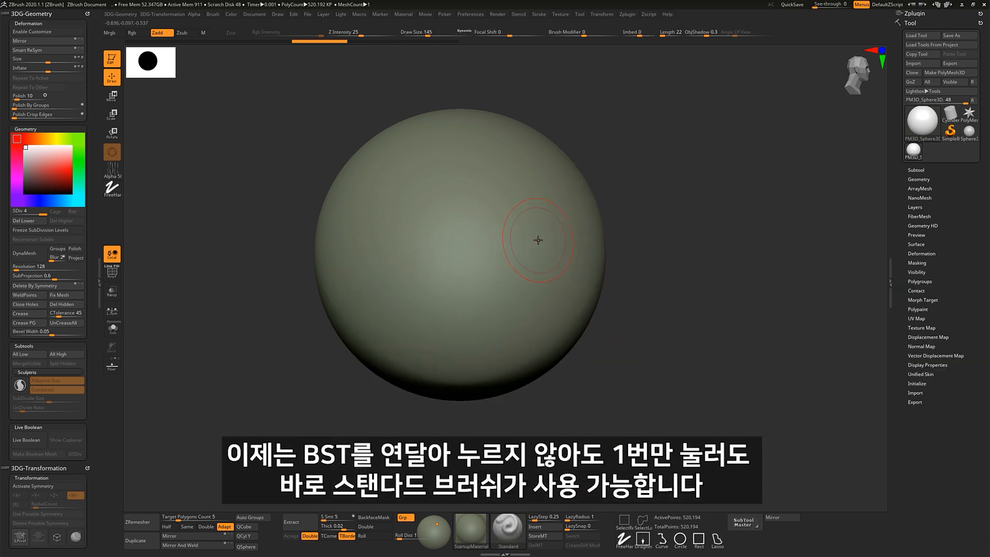
Alternate between the ClayBuildup and Standard brushes with their custom hotkeys, ending on ClayBuildup.
key(2)
key(1)
key(2)
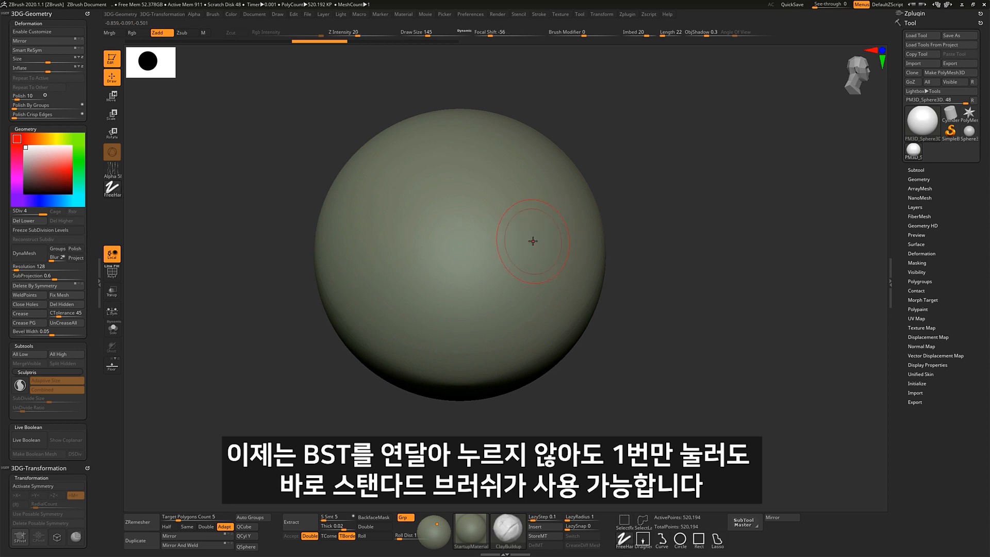
Alternate between the Standard and ClayBuildup brushes with their custom hotkeys, ending on Standard, and undo a test stroke on the sphere.
key(1)
key(2)
key(1)
key(2)
key(1)
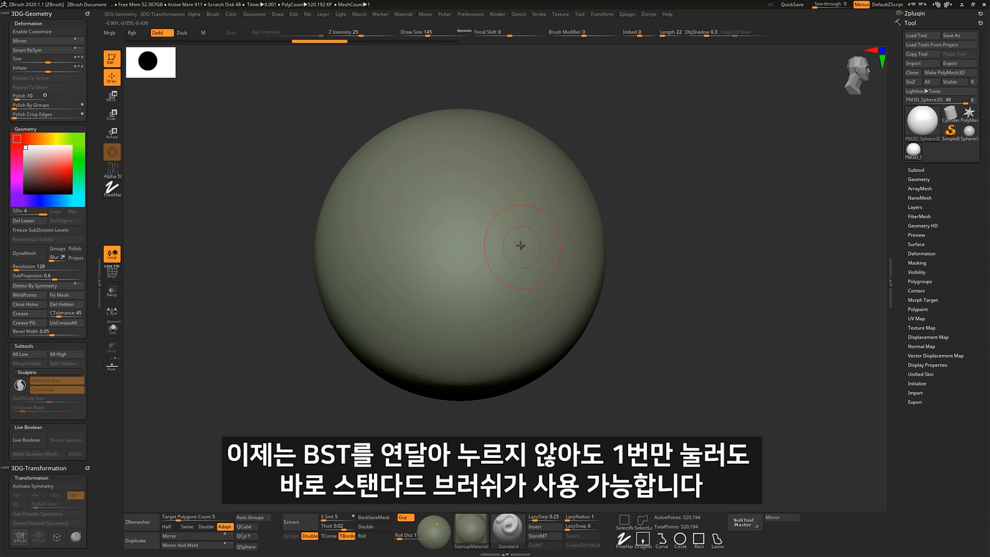
mouse_move(504, 235)
mouse_down()
mouse_move(482, 265)
mouse_move(426, 281)
mouse_move(382, 274)
mouse_move(408, 262)
mouse_up()
key(ctrl+z)
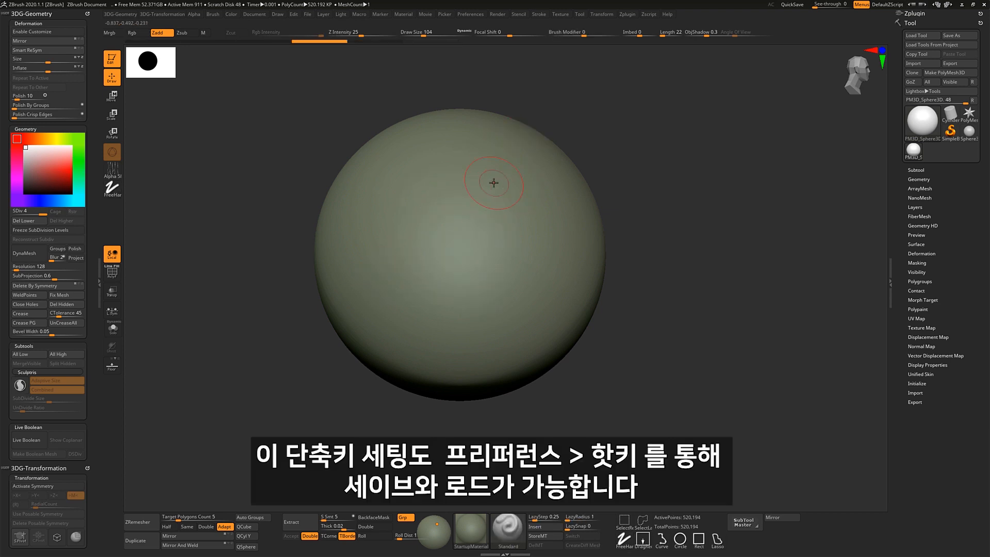
Show the preferences' Hotkeys options for saving and loading custom hotkeys.
click(471, 14)
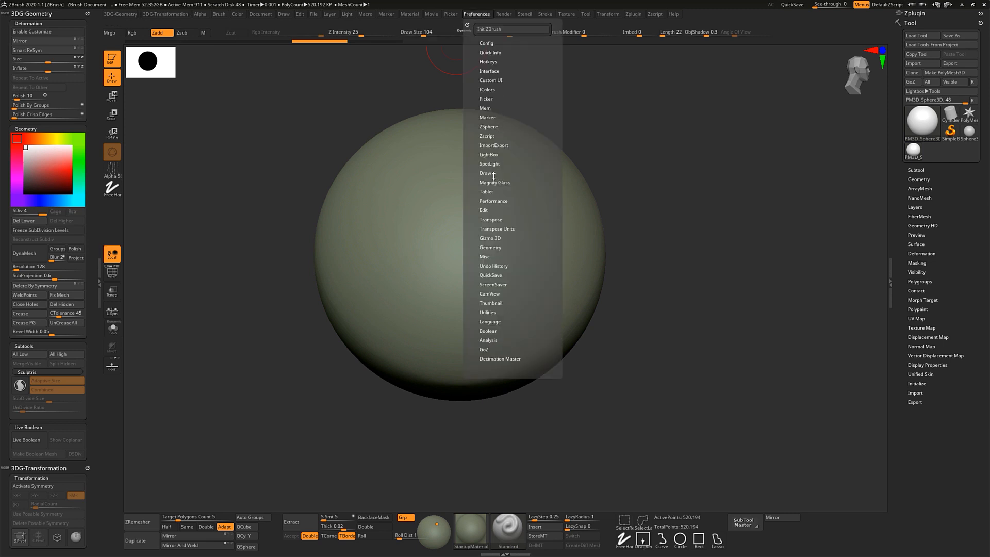
click(487, 61)
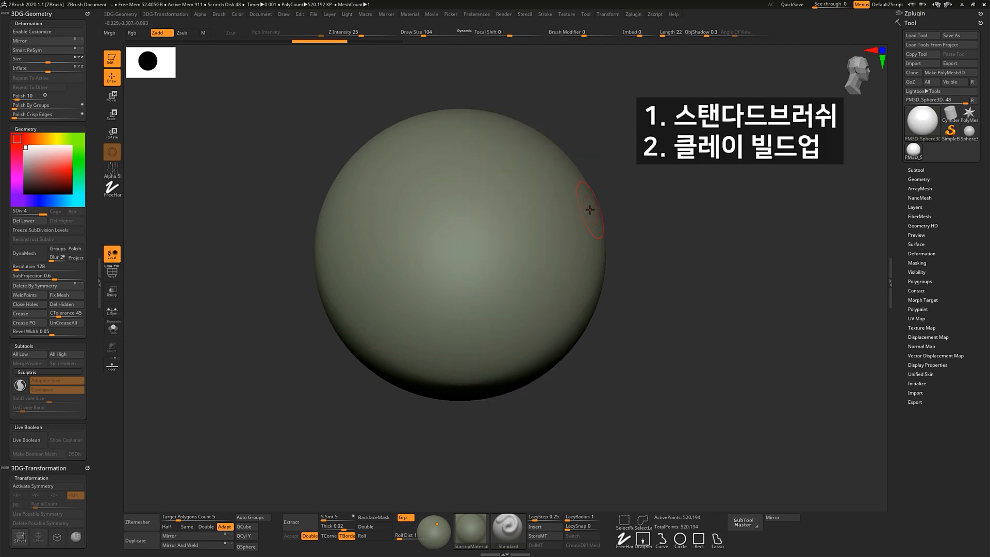
Select the ClayBuildup brush and sculpt a short stroke on the sphere's side.
key(b)
key(c)
key(b)
mouse_move(502, 216)
mouse_down()
mouse_move(526, 261)
mouse_move(521, 222)
mouse_move(589, 188)
mouse_move(538, 194)
mouse_up()
Switch to the Move brush, adjust its draw size and reshape the sphere's outline.
key(b)
key(m)
key(v)
key(s)
Switch to the TrimDynamic brush and flatten areas on the sphere's side.
key(b)
key(t)
key(d)
mouse_move(464, 239)
mouse_down()
mouse_move(504, 228)
mouse_move(522, 240)
mouse_move(506, 227)
mouse_move(541, 224)
mouse_up()
right_drag(541, 225, 482, 226)
mouse_move(541, 232)
mouse_down()
mouse_move(563, 239)
mouse_move(582, 210)
mouse_up()
mouse_move(536, 206)
right_down()
mouse_move(575, 201)
mouse_move(521, 188)
right_up()
Switch to the DamStandard brush, adjust its draw size and carve long creases across the sculpted side.
key(b)
key(d)
key(s)
key(s)
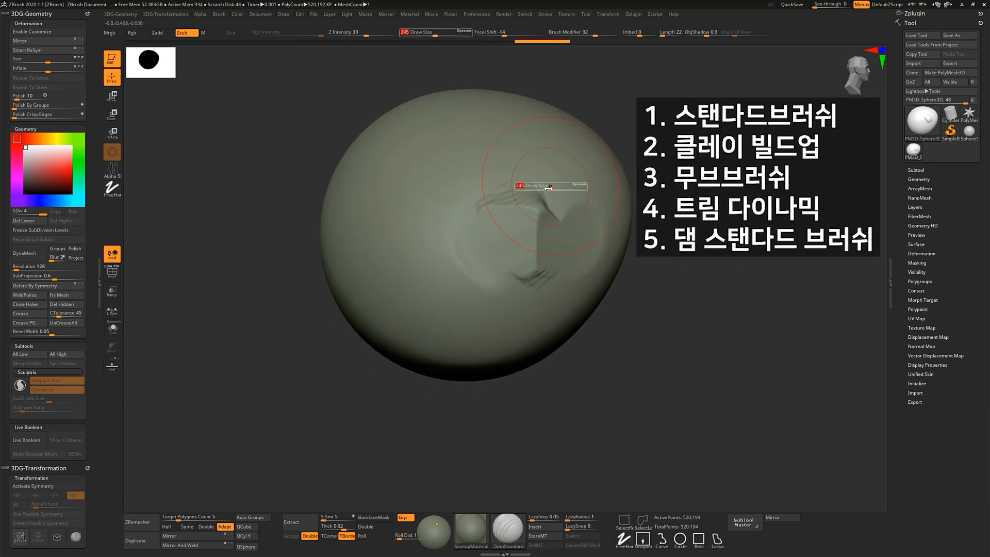
drag(521, 188, 528, 188)
mouse_move(498, 157)
mouse_down()
mouse_move(438, 263)
mouse_move(469, 296)
mouse_up()
mouse_move(466, 223)
mouse_down()
mouse_move(381, 311)
mouse_move(335, 303)
mouse_up()
Switch to the Clay brush and build up raised forms beside the carved creases.
alt+right_drag(461, 258, 468, 224)
key(b)
key(c)
key(l)
drag(501, 248, 508, 278)
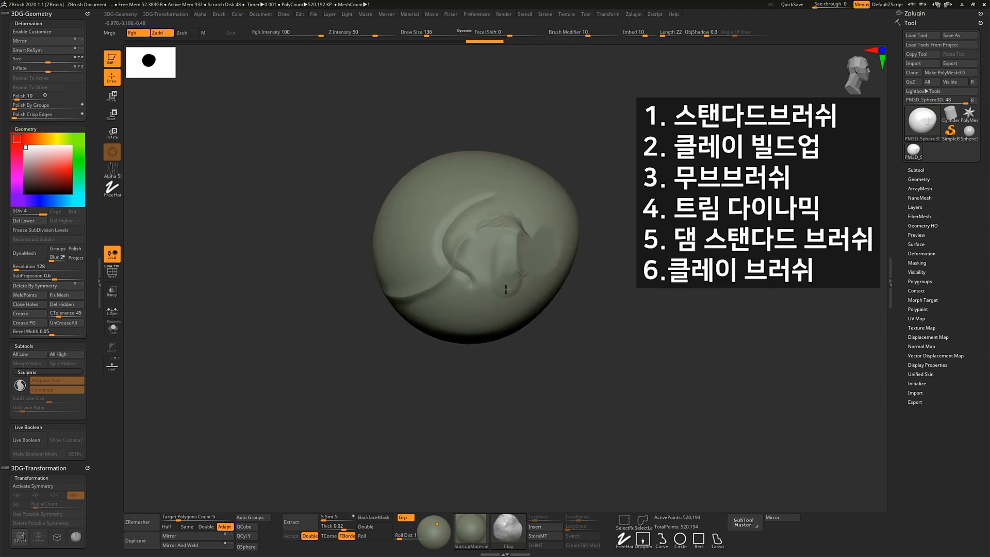
right_drag(508, 278, 490, 262)
mouse_move(503, 276)
mouse_down()
mouse_move(513, 312)
mouse_move(521, 293)
mouse_move(523, 311)
mouse_up()
mouse_move(492, 274)
alt+right_down()
mouse_move(500, 215)
mouse_move(504, 242)
alt+right_up()
drag(511, 167, 507, 223)
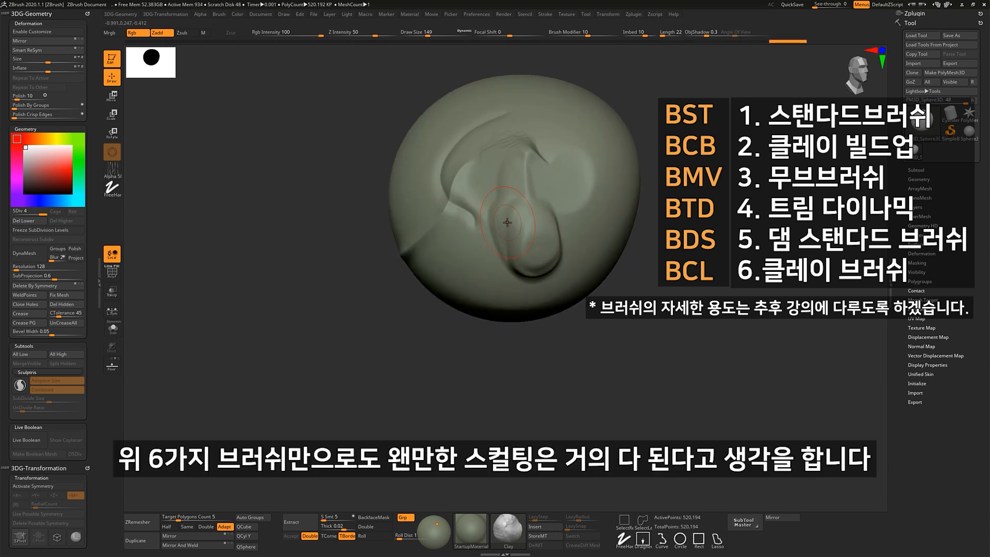
Switch back to the TrimDynamic brush, adjust its draw size and flatten the raised clay form into angular planes.
mouse_move(565, 221)
alt+right_down()
mouse_move(520, 244)
mouse_move(534, 286)
alt+right_up()
key(b)
key(t)
key(d)
key(s)
drag(540, 292, 539, 291)
mouse_move(471, 259)
mouse_down()
mouse_move(459, 237)
mouse_move(464, 252)
mouse_move(436, 244)
mouse_move(442, 234)
mouse_move(454, 248)
mouse_move(485, 216)
mouse_move(433, 272)
mouse_up()
right_drag(436, 275, 464, 288)
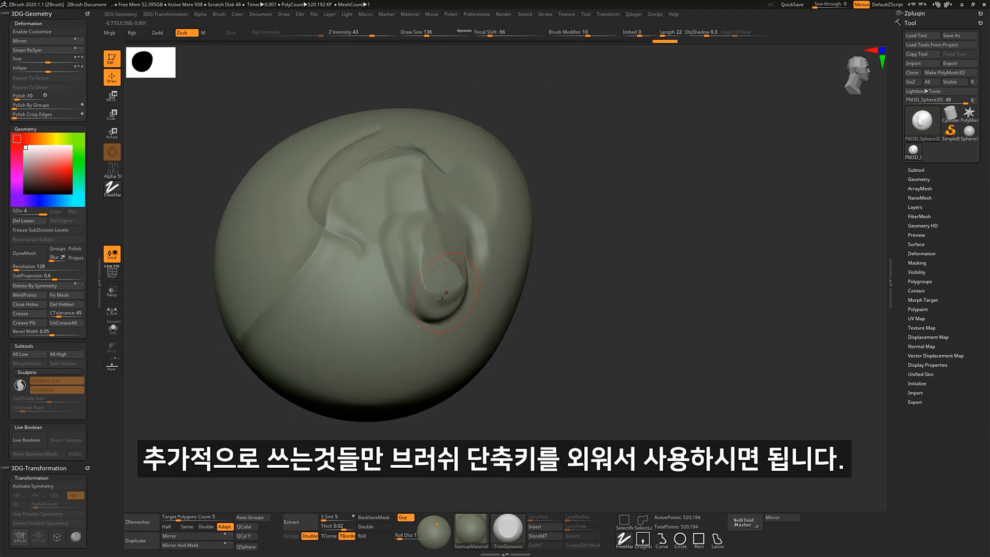
mouse_move(441, 291)
mouse_down()
mouse_move(425, 302)
mouse_move(417, 287)
mouse_up()
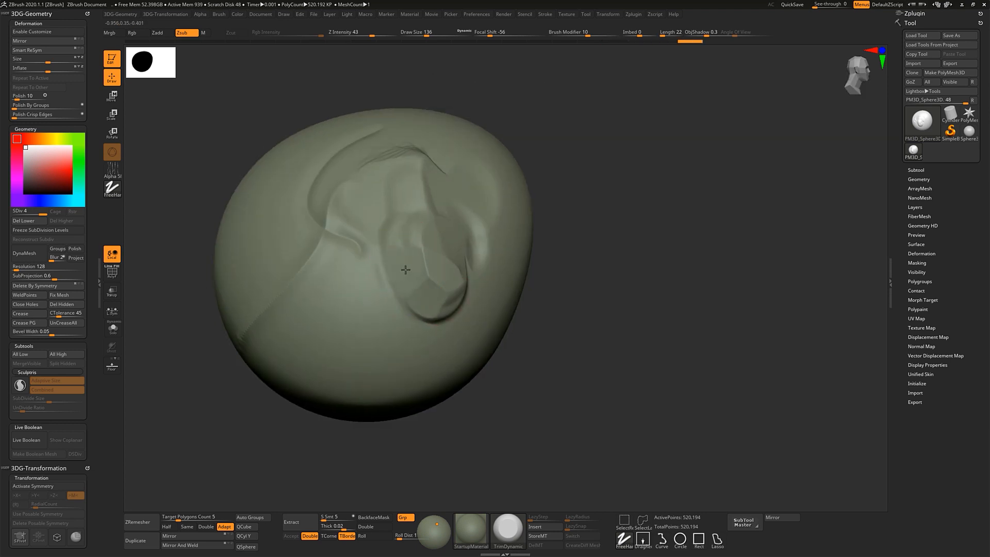
right_drag(405, 270, 488, 239)
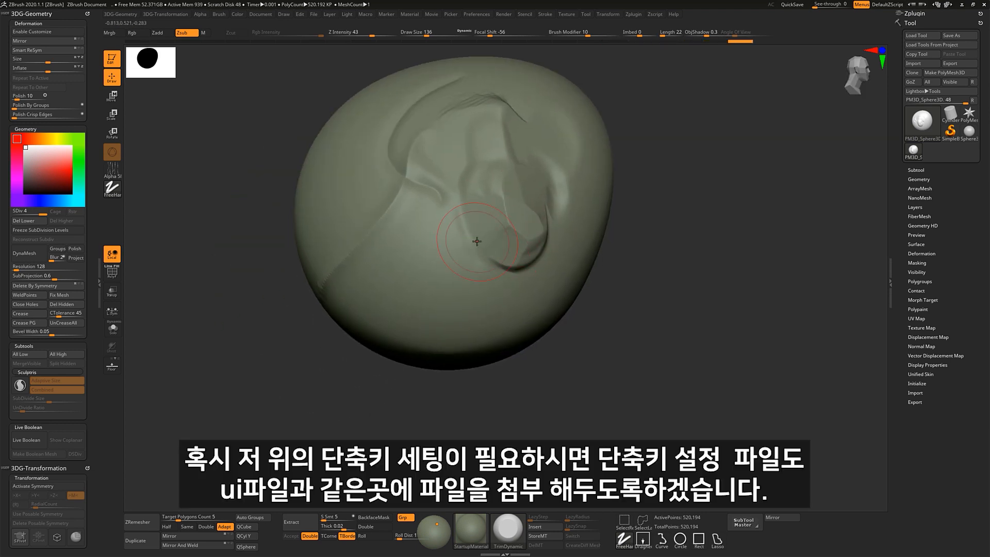
drag(477, 242, 516, 227)
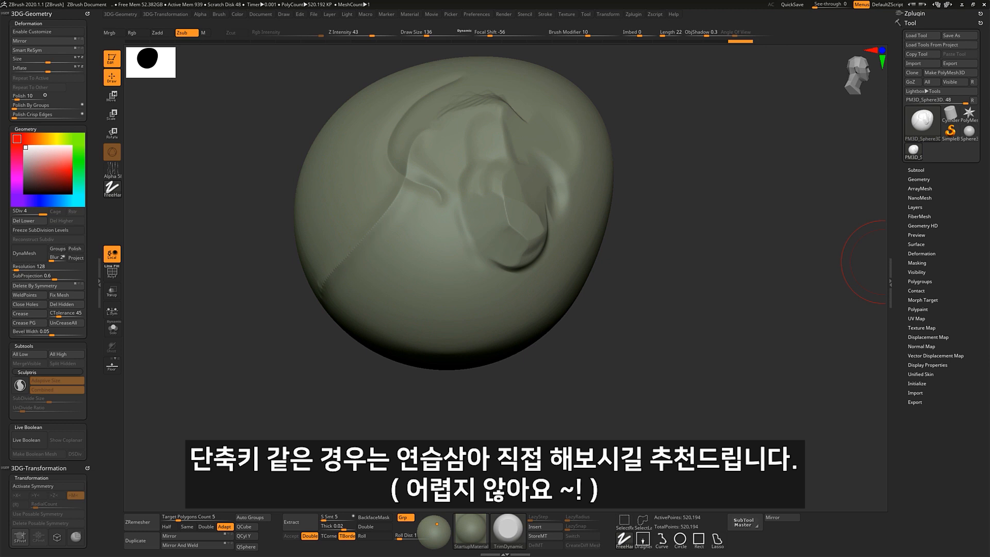
Set the TrimDynamic draw size to 344 and flatten several broad facets on the smooth sphere.
alt+right_drag(491, 263, 524, 302)
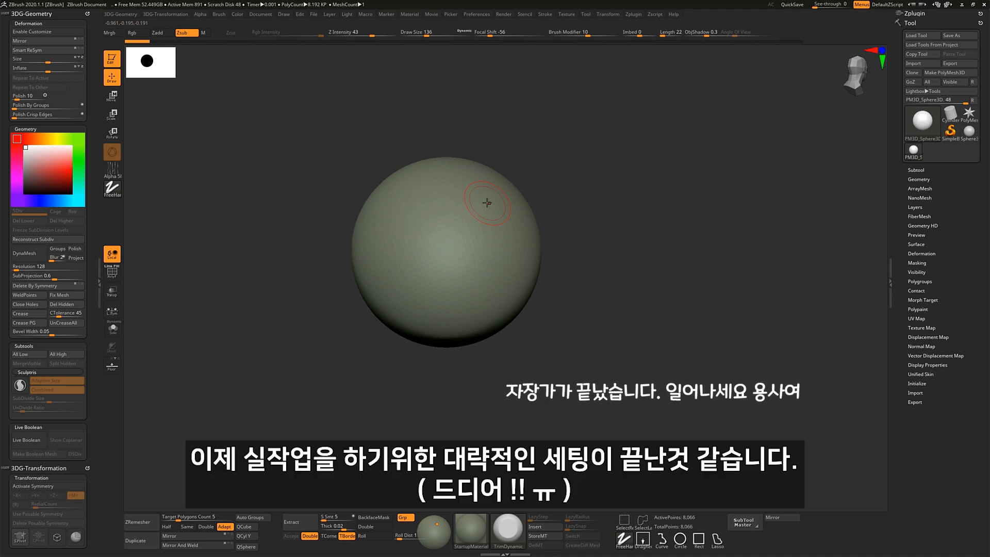
key(s)
mouse_move(425, 246)
mouse_down()
mouse_move(440, 245)
mouse_move(441, 232)
mouse_move(449, 255)
mouse_up()
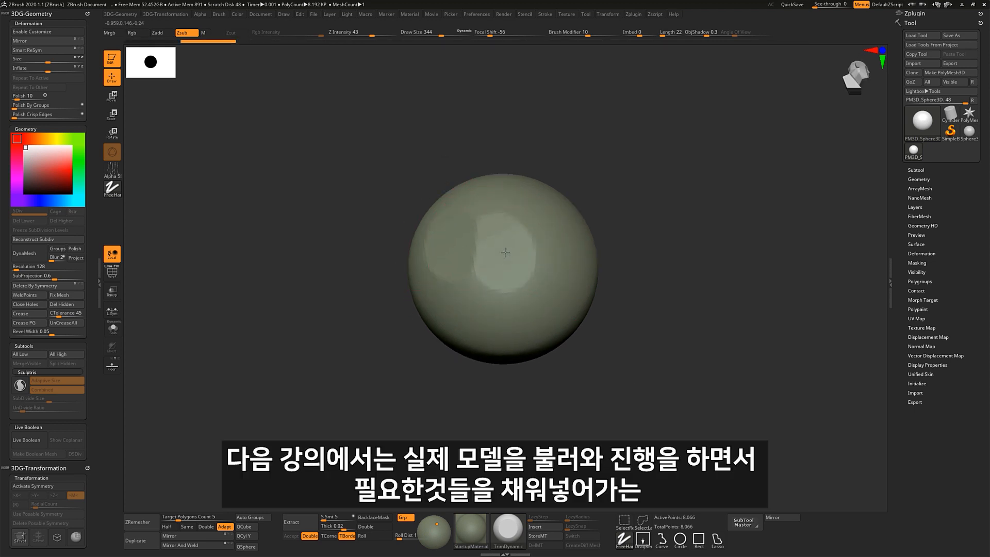
mouse_move(461, 300)
mouse_down()
mouse_move(473, 303)
mouse_move(454, 283)
mouse_up()
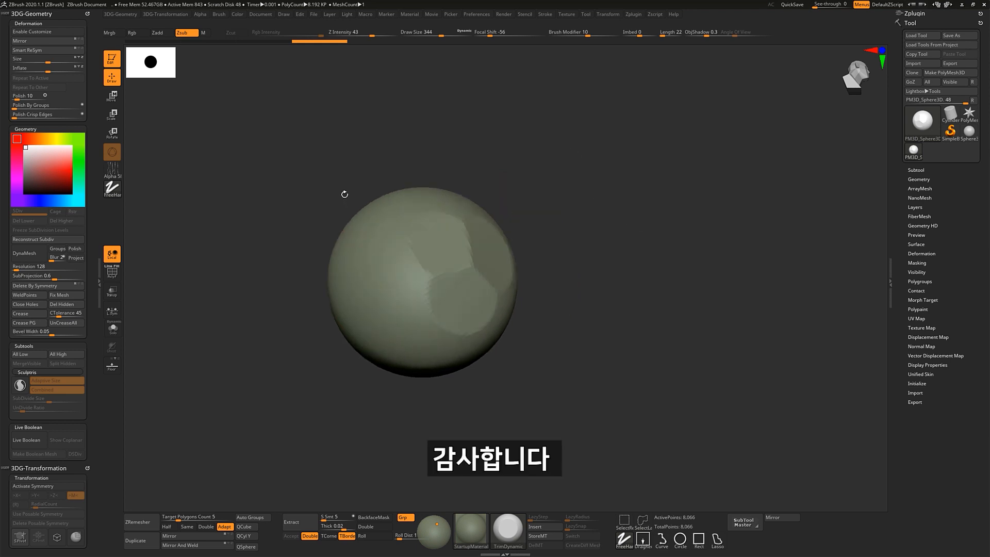
drag(344, 194, 350, 200)
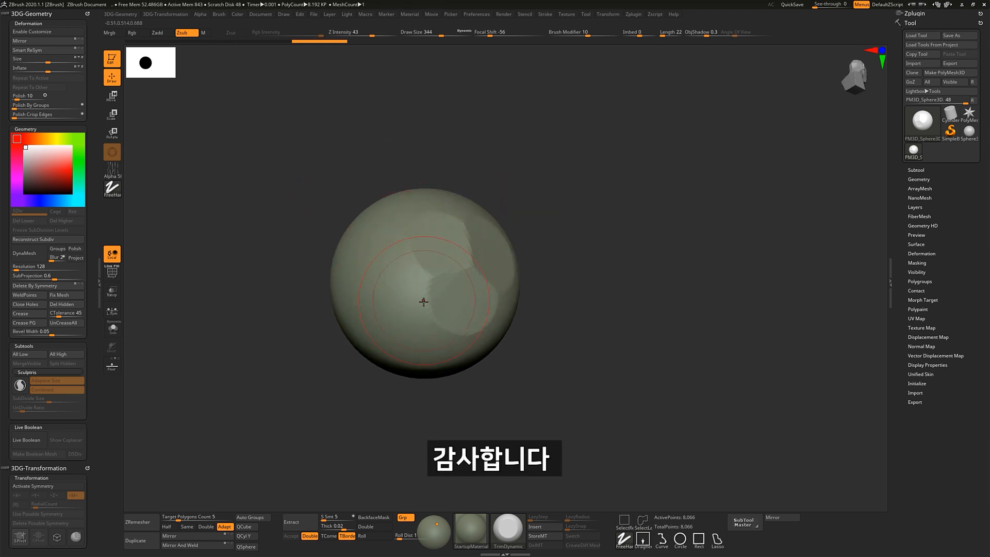